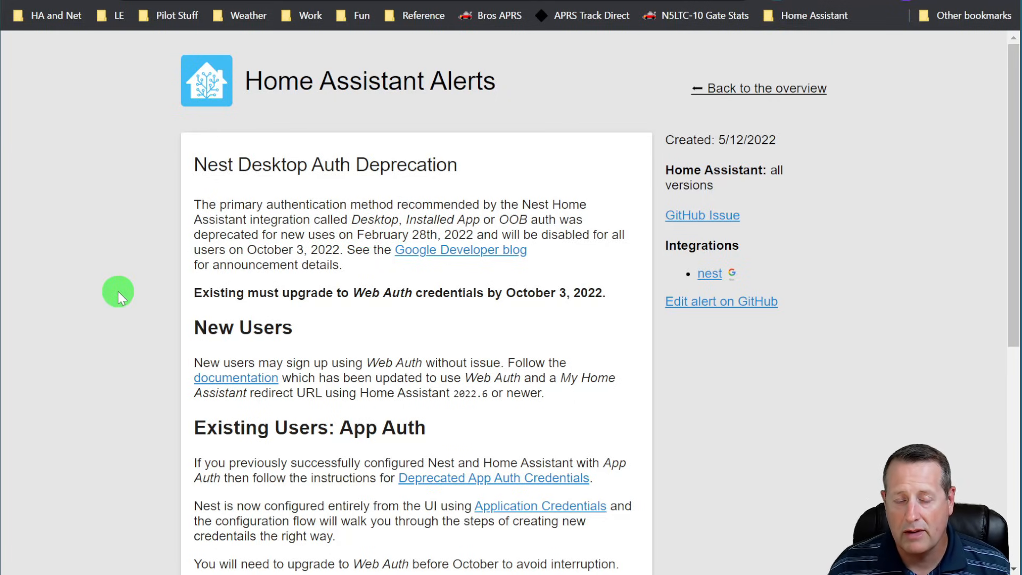
Step: Read through the Nest Desktop Auth Deprecation alert, including its guidance for new and existing users
scroll(160, 335, down, 3)
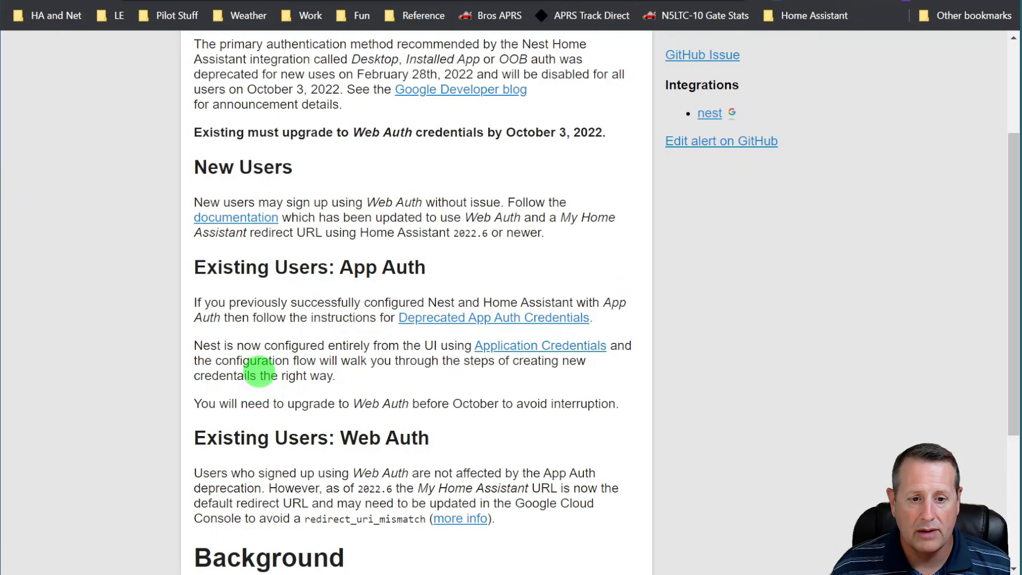
scroll(266, 364, up, 3)
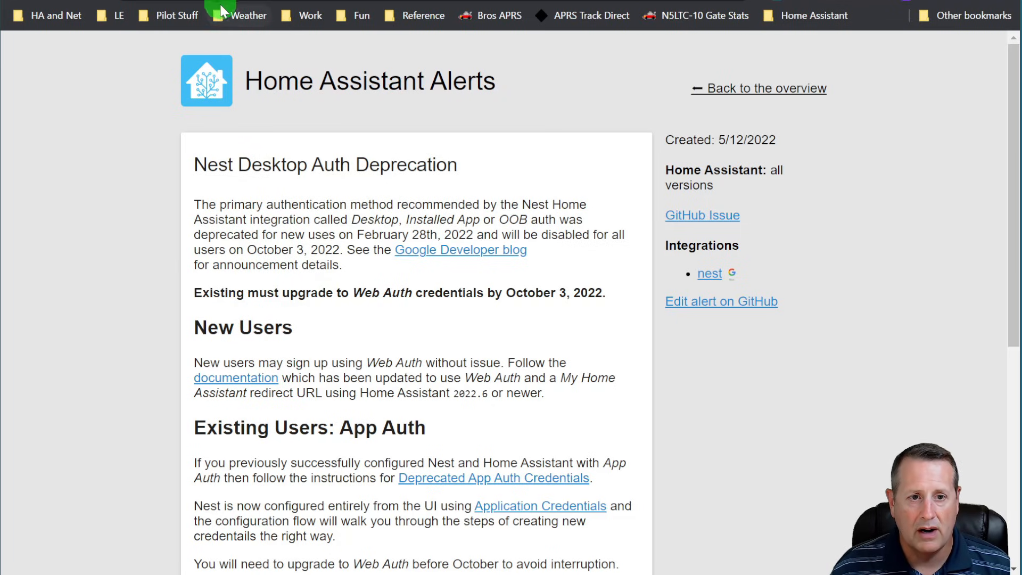
scroll(183, 283, down, 7)
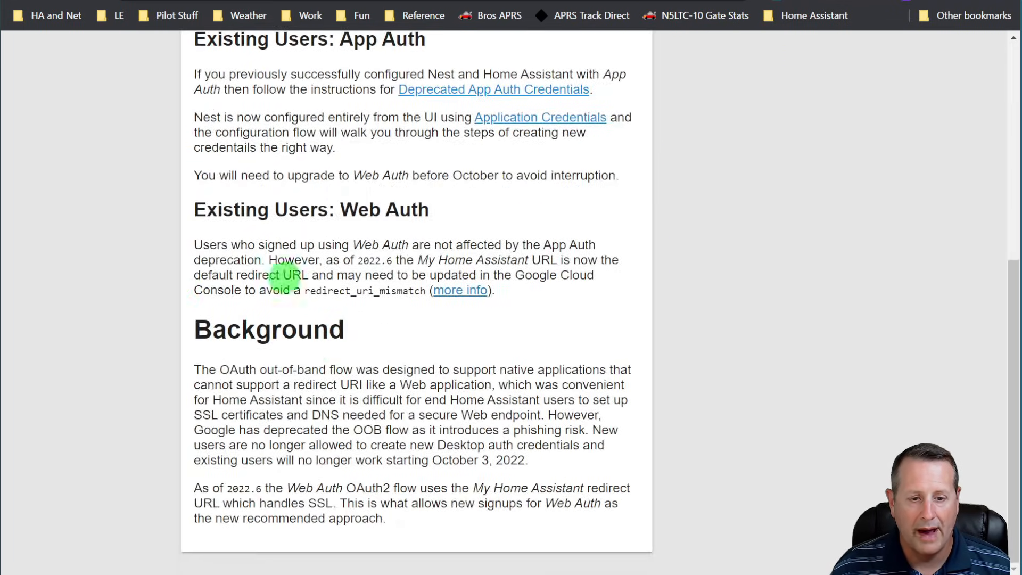
scroll(149, 235, up, 8)
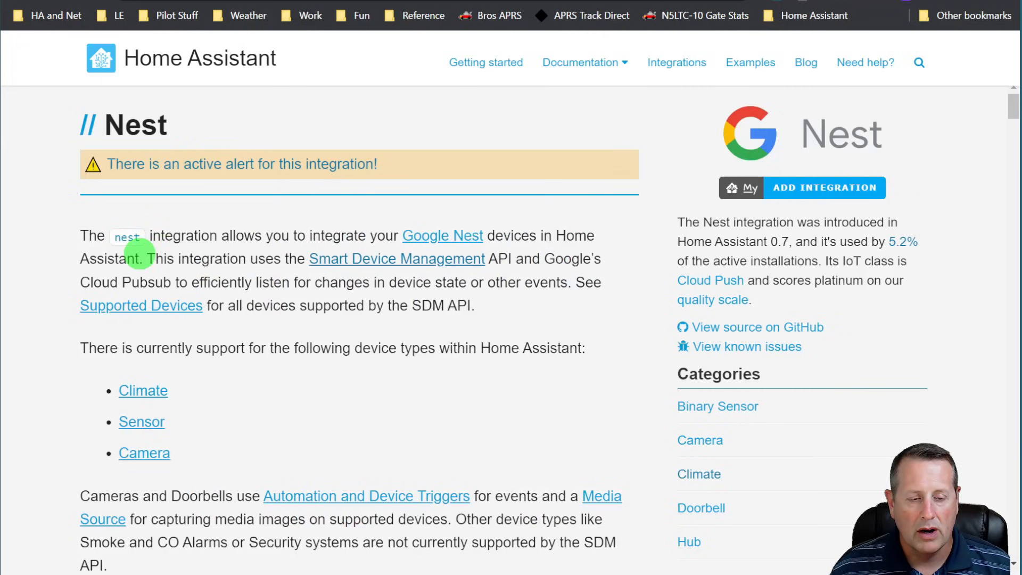
Step: Read the Nest integration documentation from the introduction and device types to the fee note and Configuration section
scroll(80, 365, down, 2)
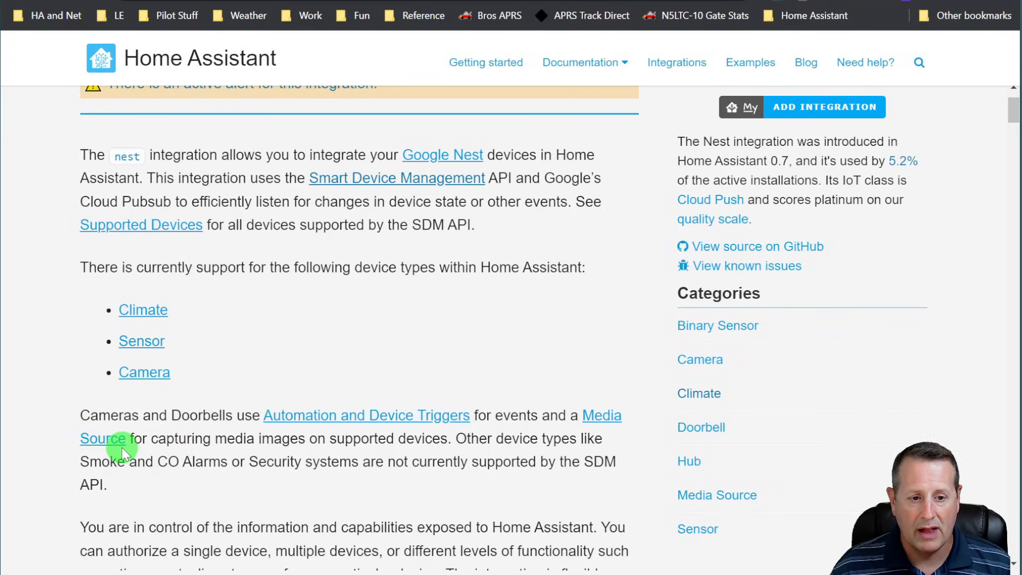
scroll(127, 440, down, 1)
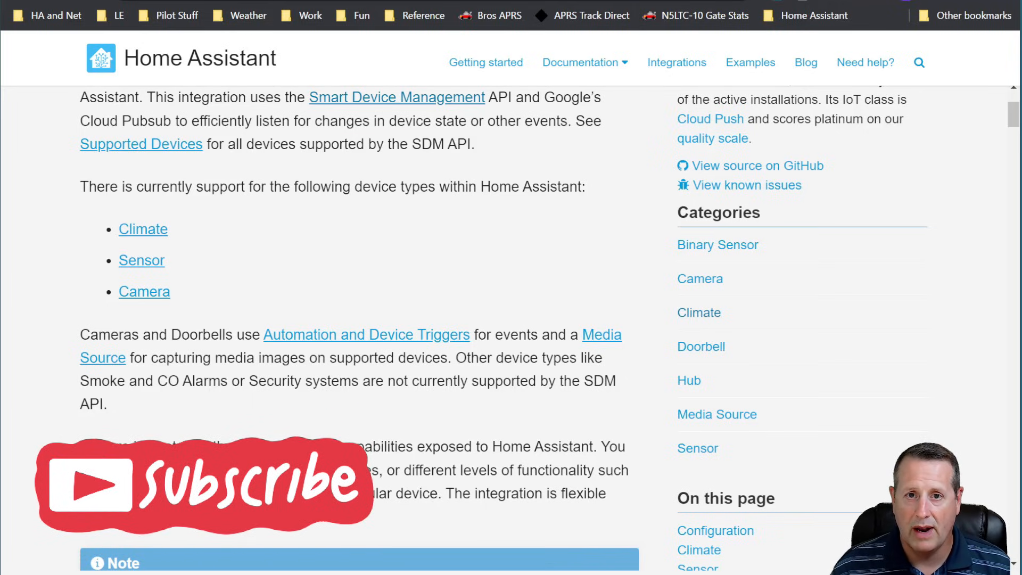
scroll(261, 438, down, 6)
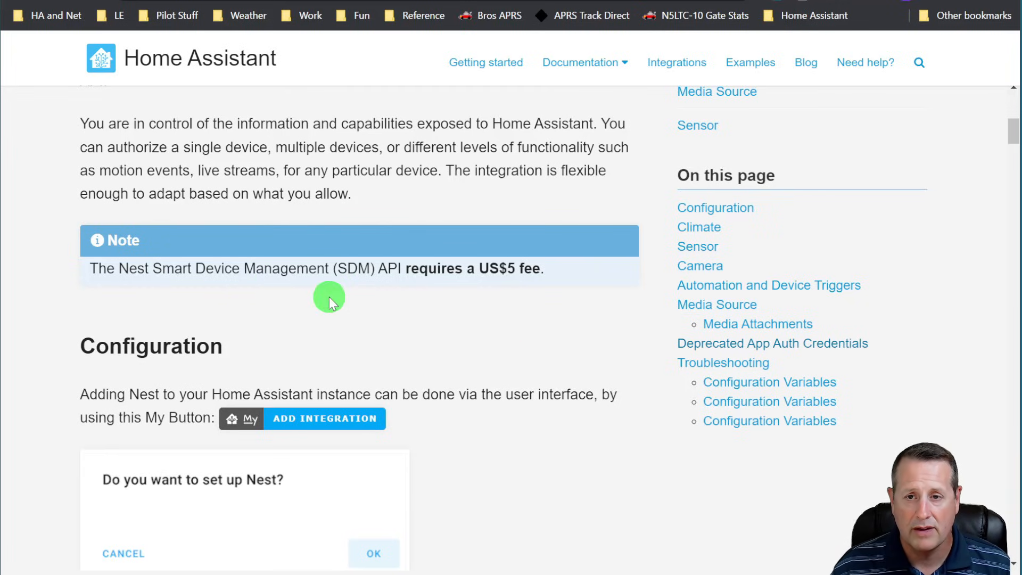
scroll(329, 296, down, 3)
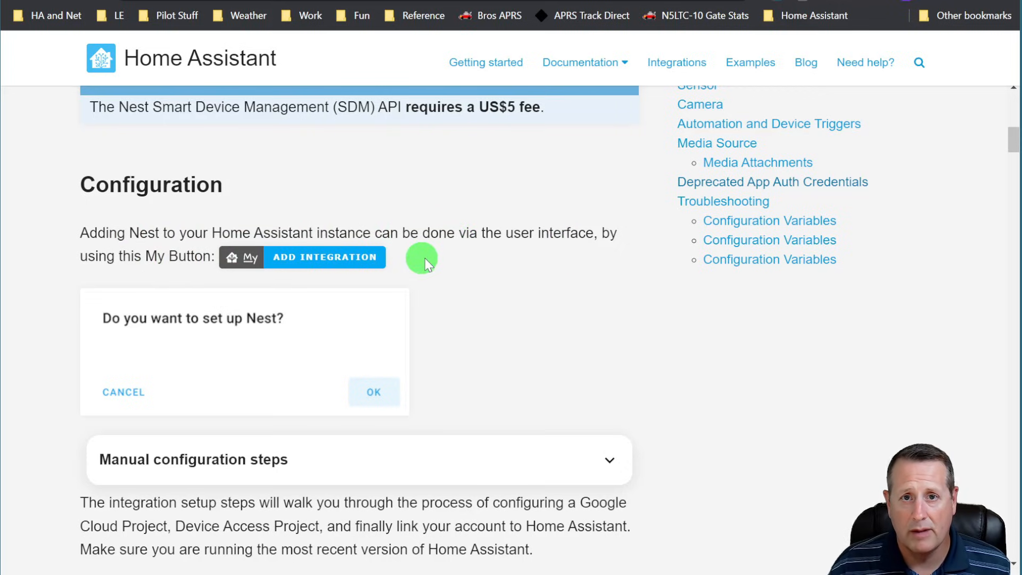
Step: Start the Nest integration setup in Home Assistant from the documentation, choose the discovered Nest entry, and enlarge the Cloud Project instructions
click(353, 259)
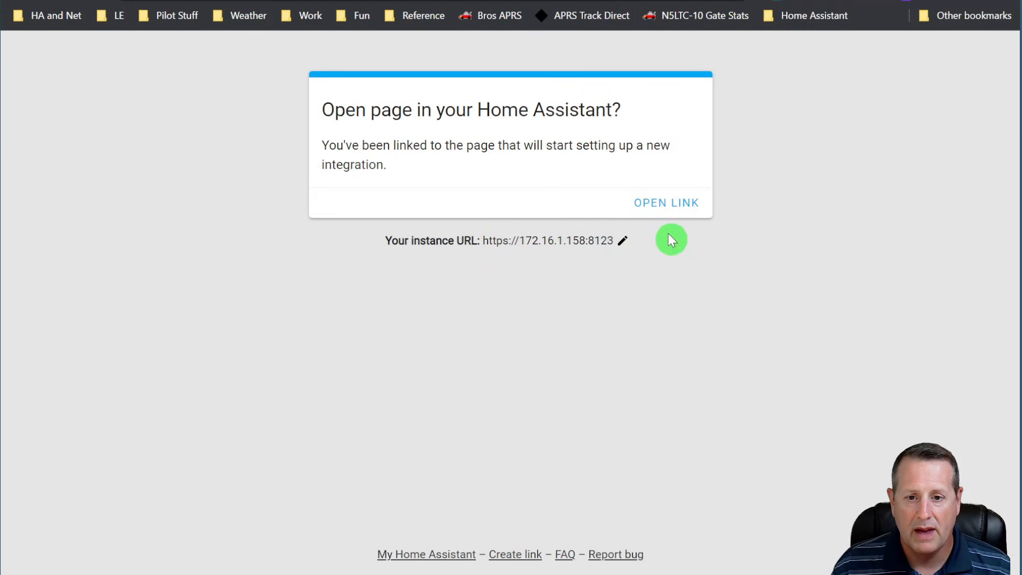
click(663, 211)
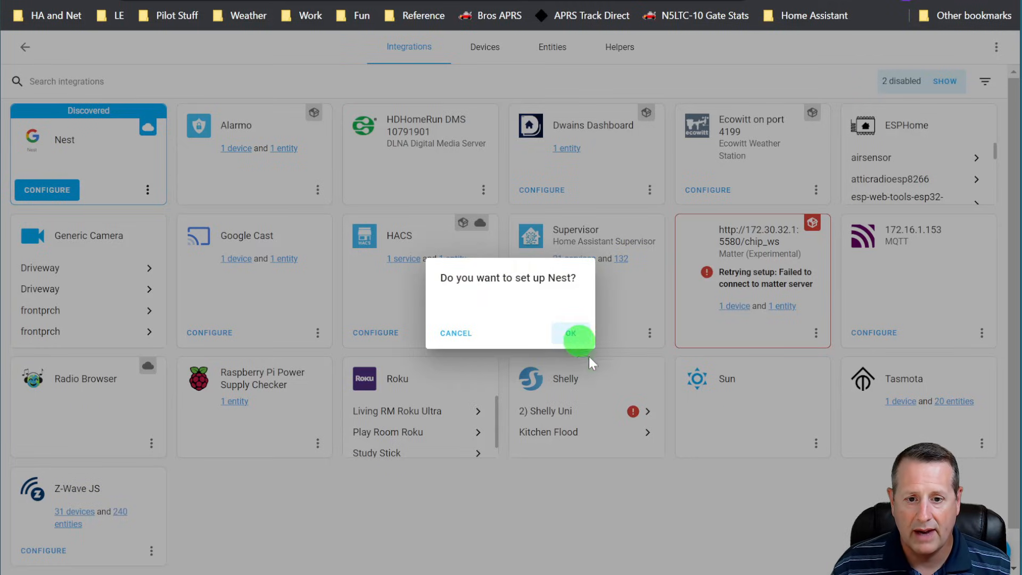
click(574, 334)
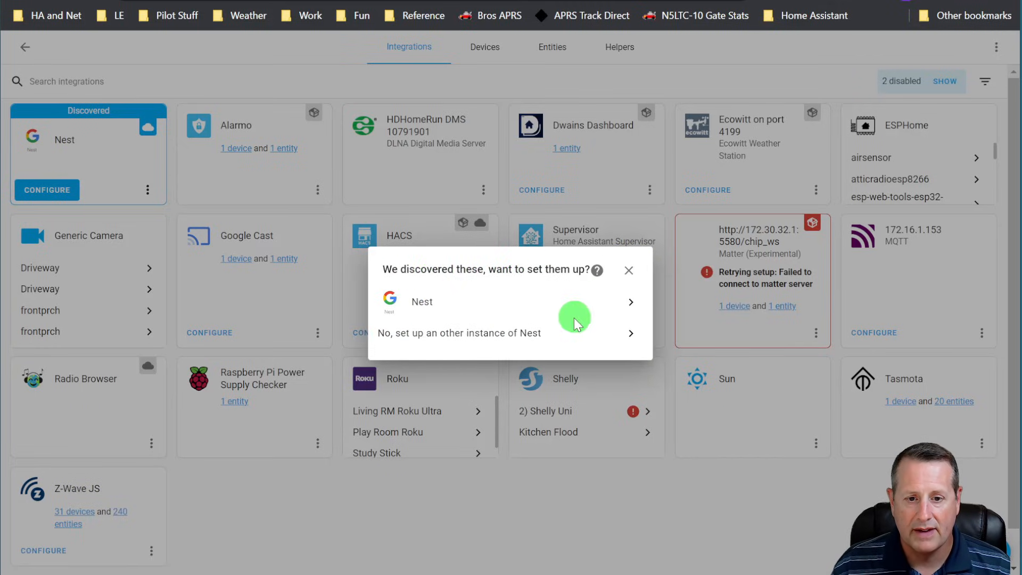
click(614, 305)
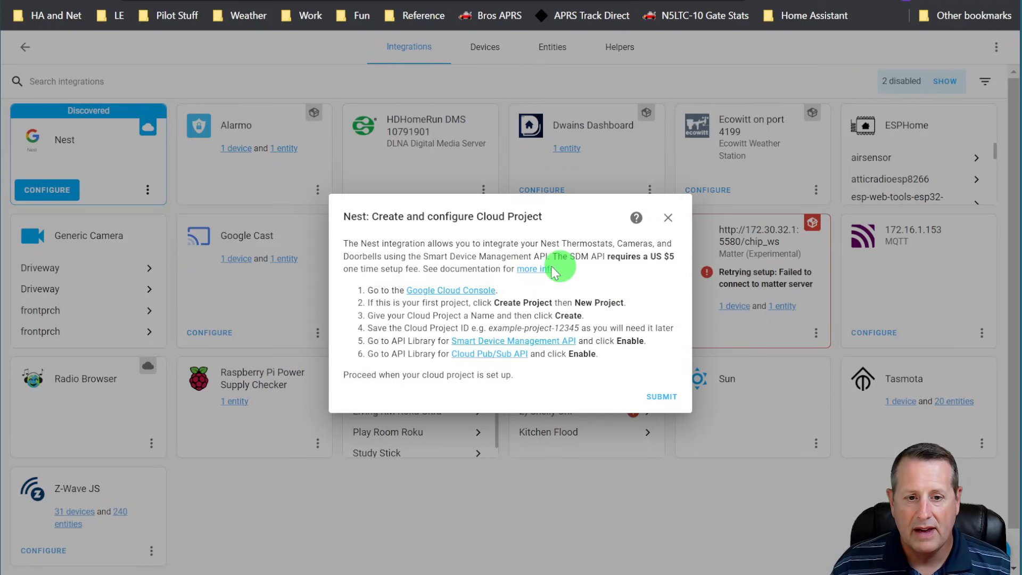
key(ctrl+plus)
key(ctrl+plus)
key(ctrl+plus)
key(ctrl+plus)
key(ctrl+plus)
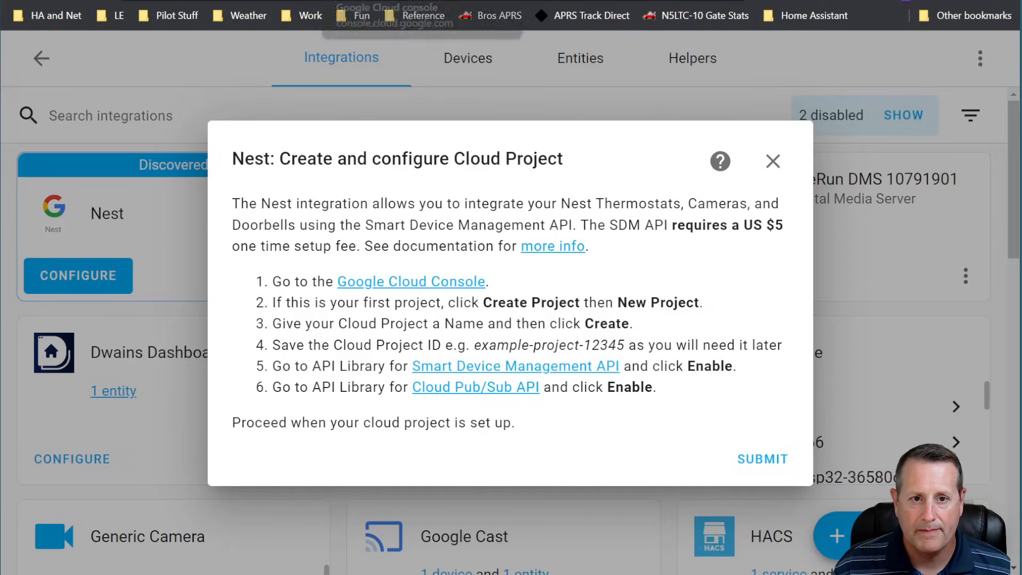
Step: Return to the Nest documentation and review the manual configuration steps and the Create and configure Cloud Project section
click(394, 0)
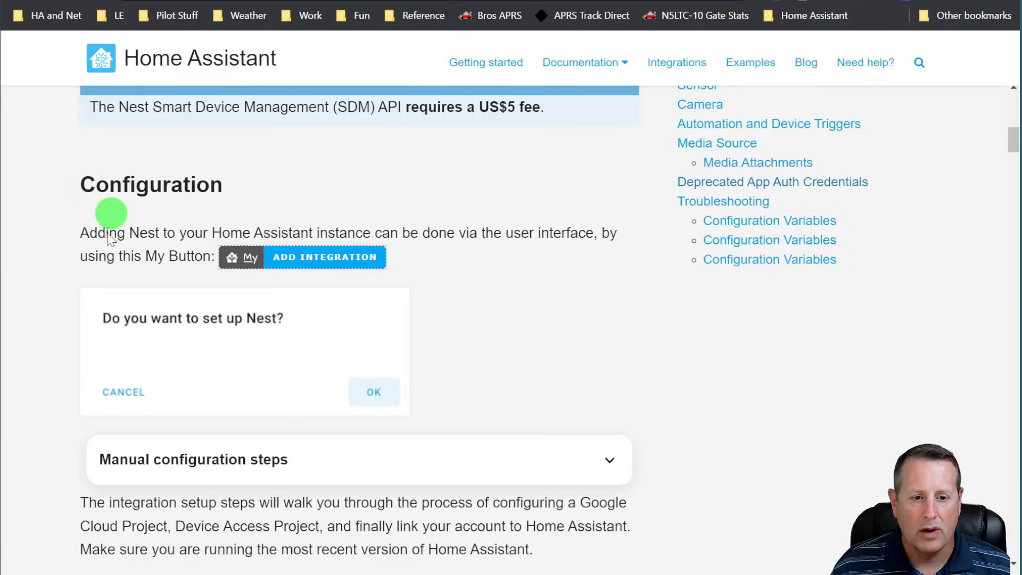
scroll(91, 253, down, 3)
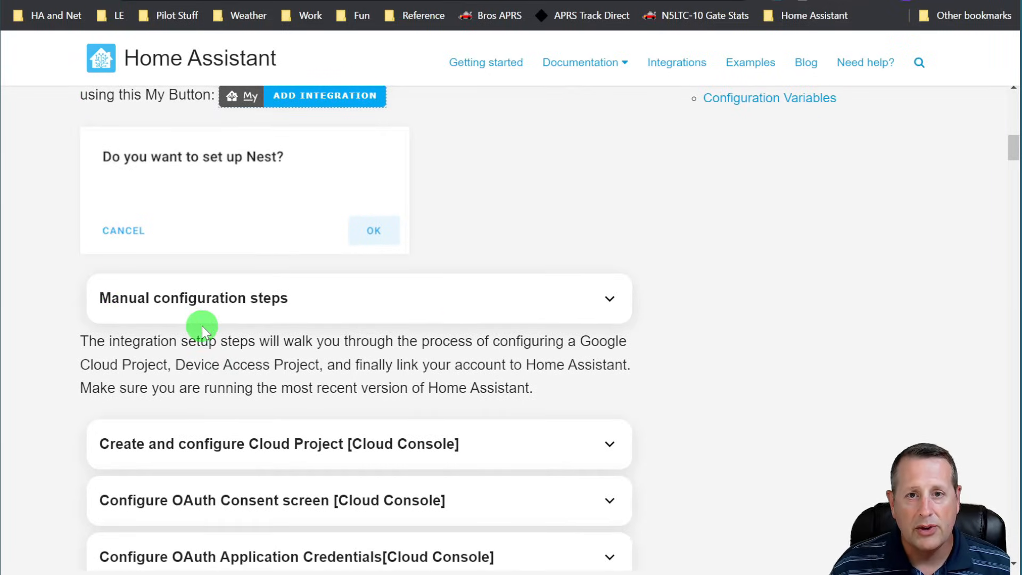
click(284, 300)
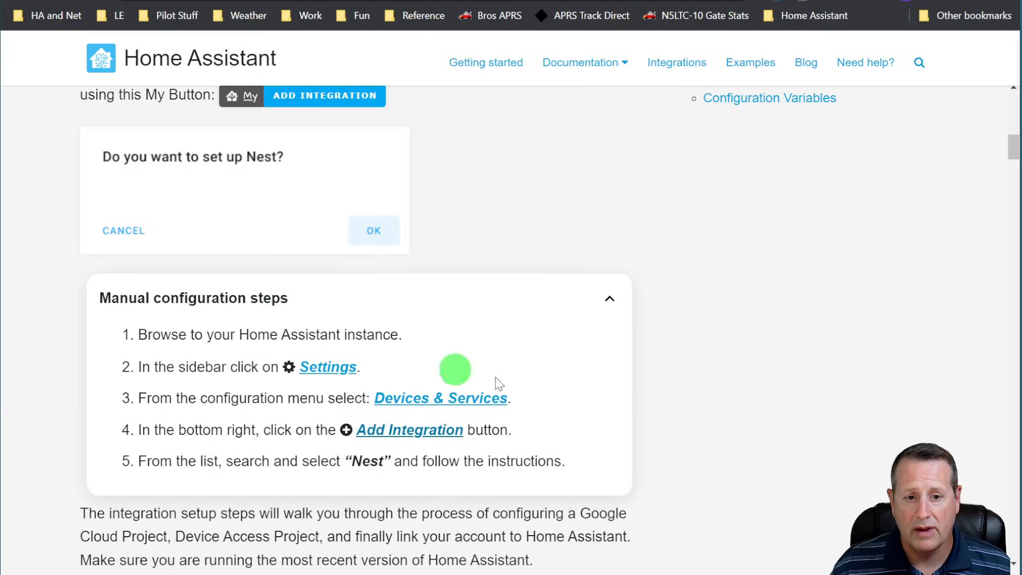
click(611, 300)
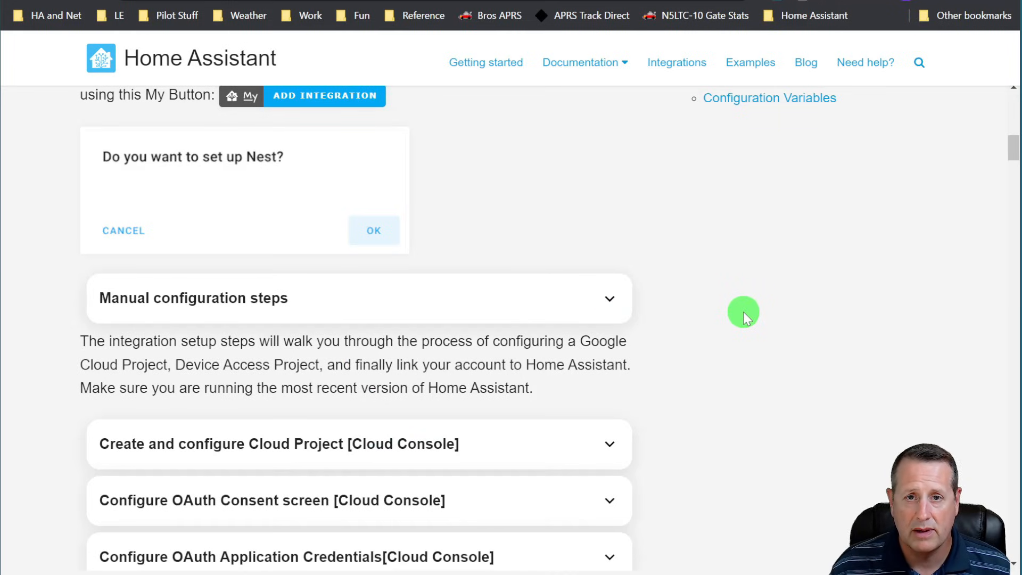
scroll(760, 373, down, 1)
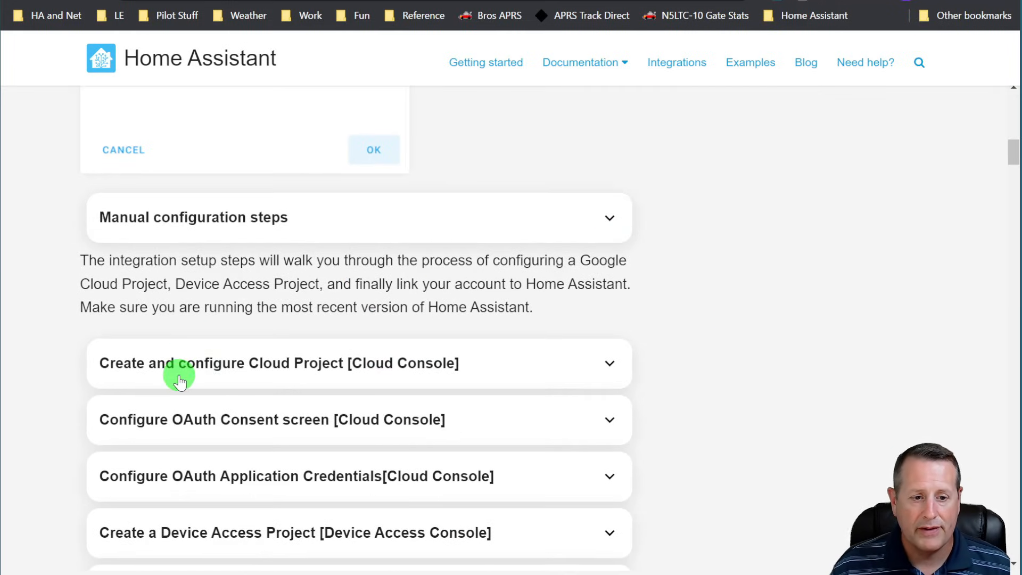
click(268, 376)
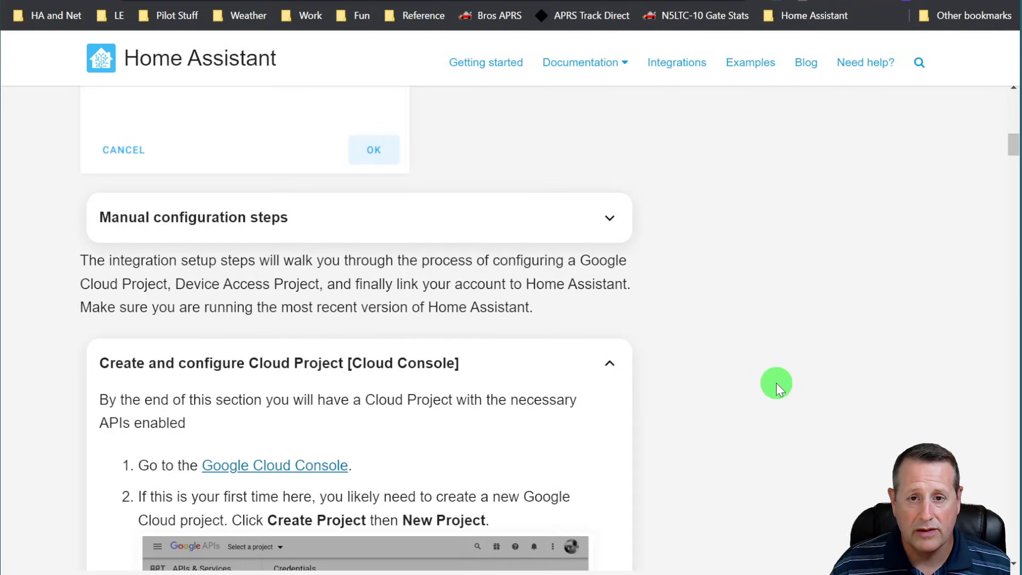
scroll(743, 314, down, 2)
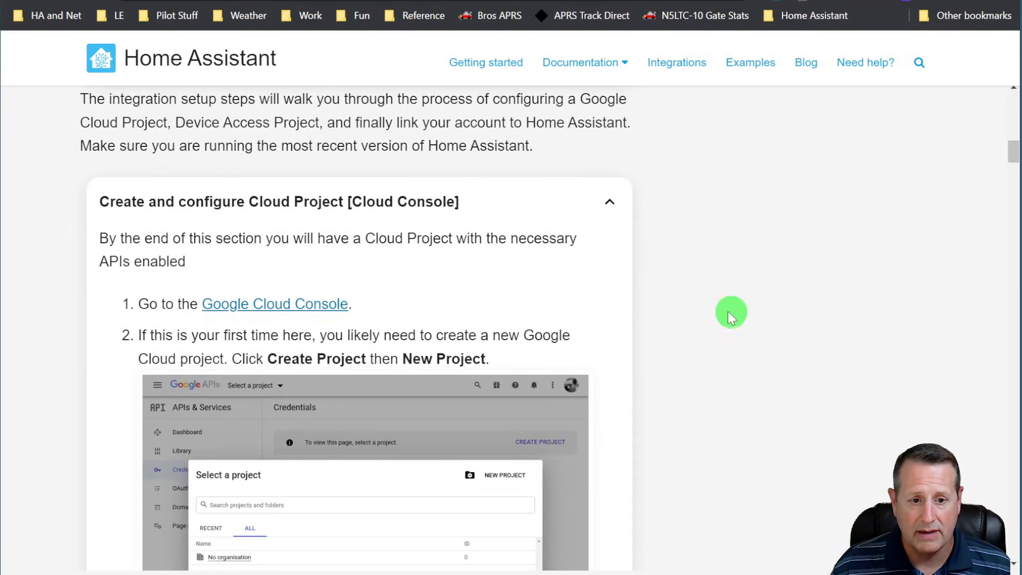
scroll(679, 349, down, 3)
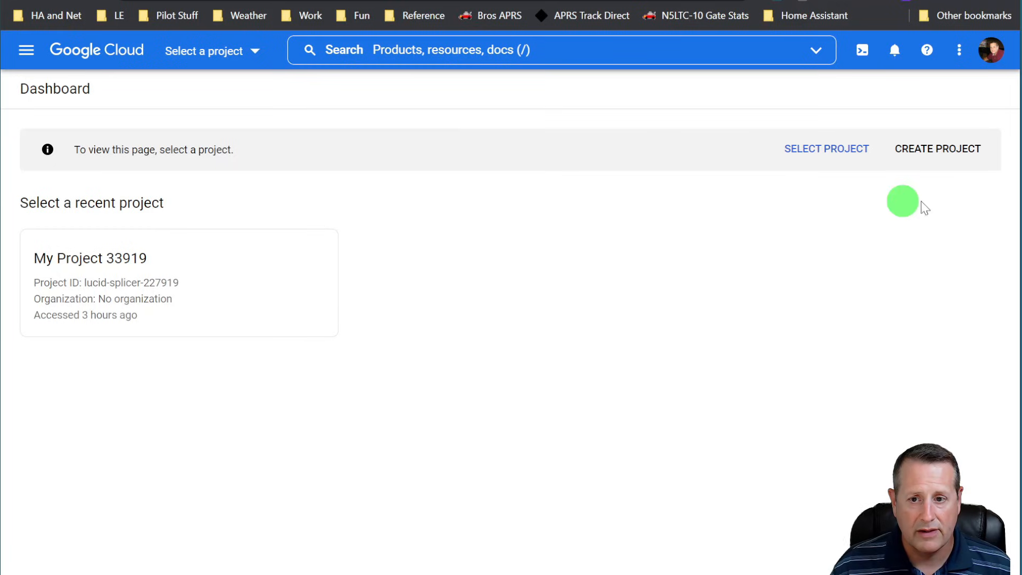
Step: Create a new Google Cloud project named nest-ha-demo and dismiss the resulting notification
click(944, 153)
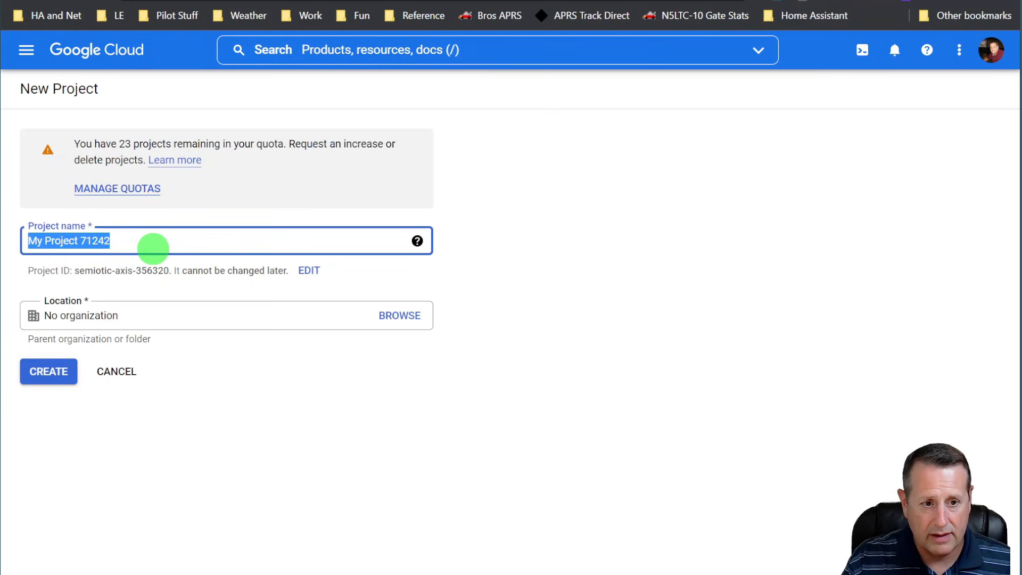
text(nest-ha-dem)
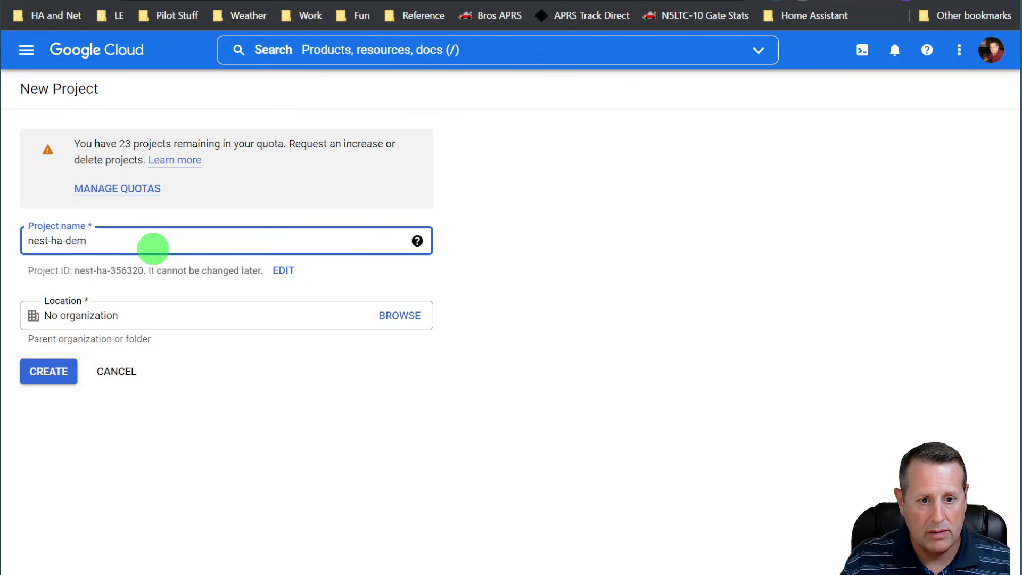
text(o)
click(51, 373)
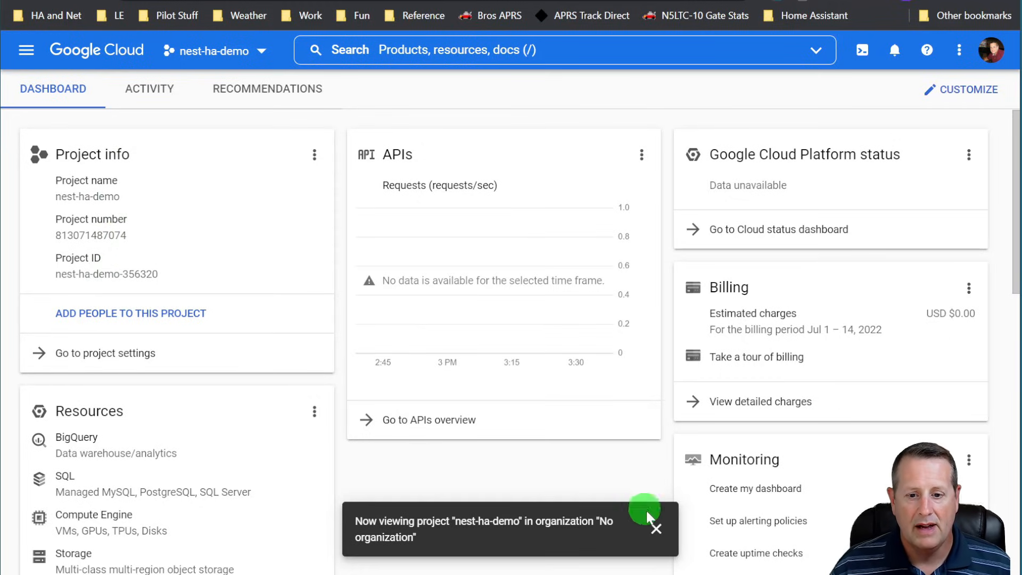
click(657, 530)
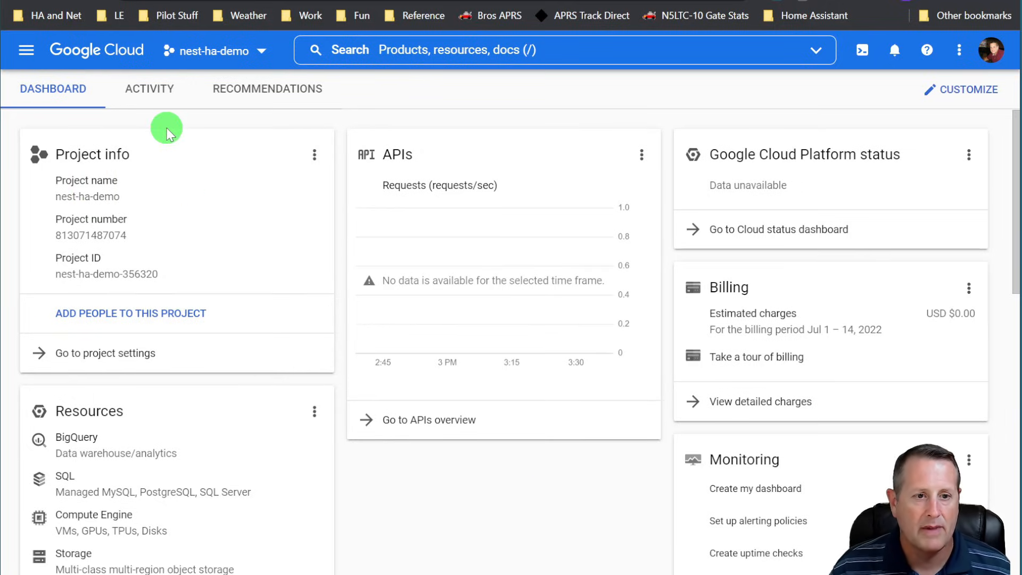
Step: Open the API Library for enabling APIs and services in the nest-ha-demo project
click(29, 55)
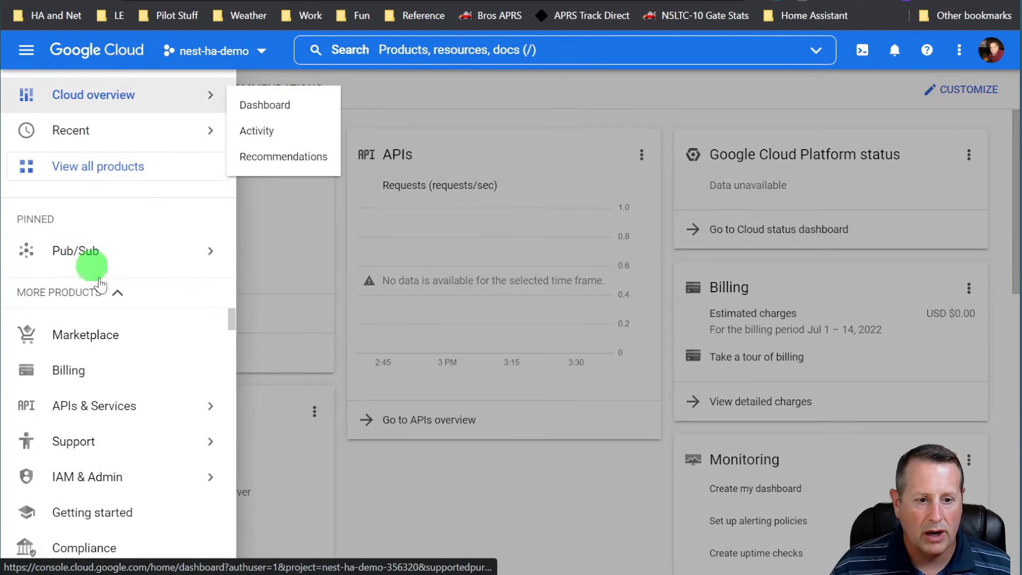
mouse_move(114, 405)
click(129, 417)
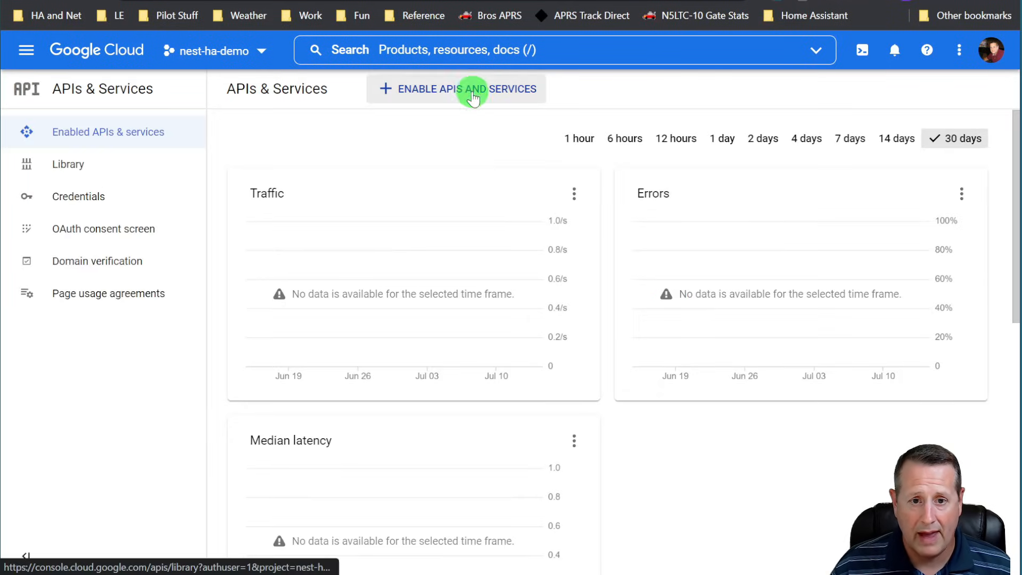
click(444, 90)
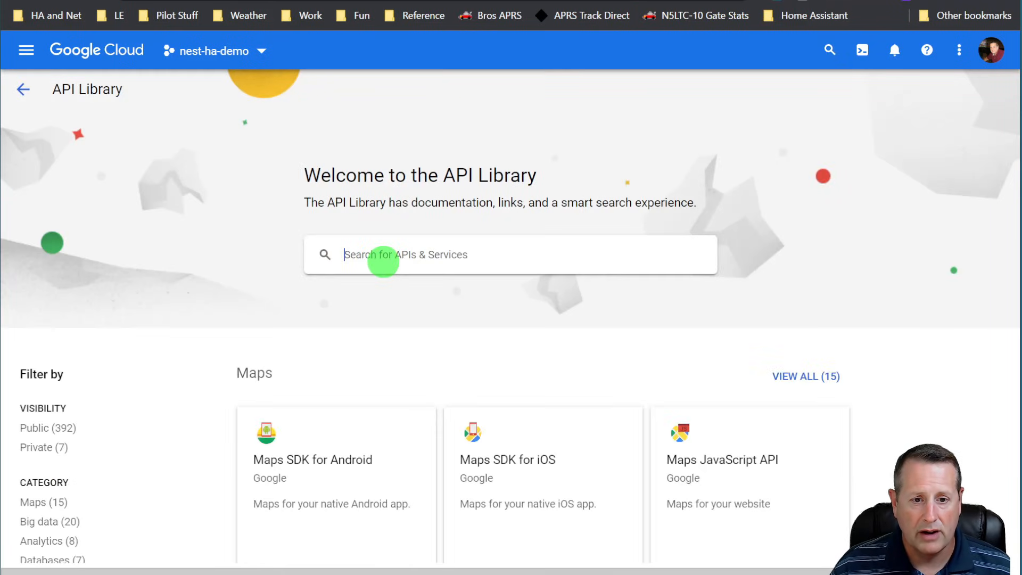
click(383, 262)
Step: Check the Home Assistant Nest documentation for the APIs that must be enabled in the cloud project
click(154, 1)
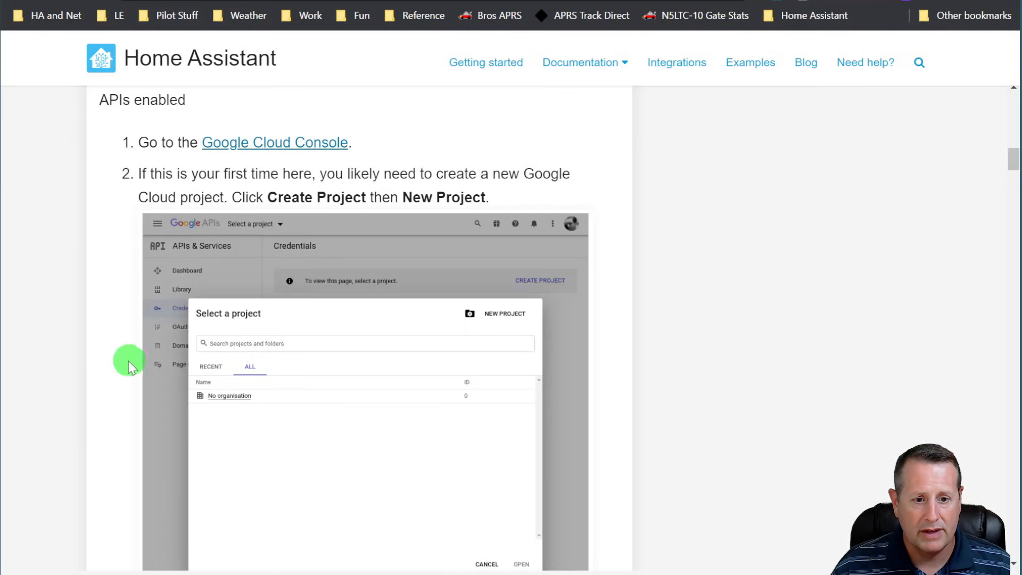
scroll(86, 361, down, 2)
scroll(85, 360, down, 10)
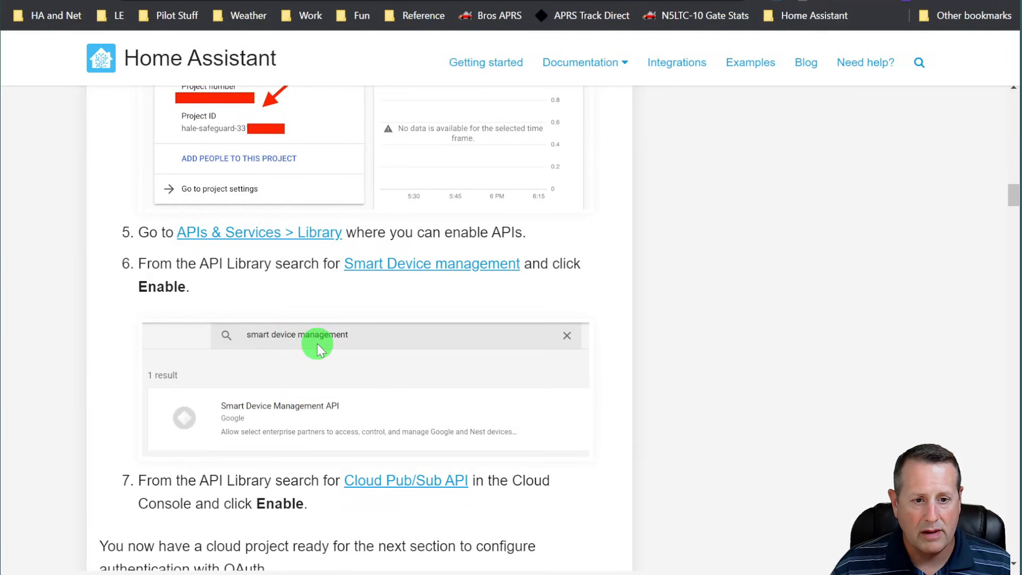
scroll(84, 387, down, 1)
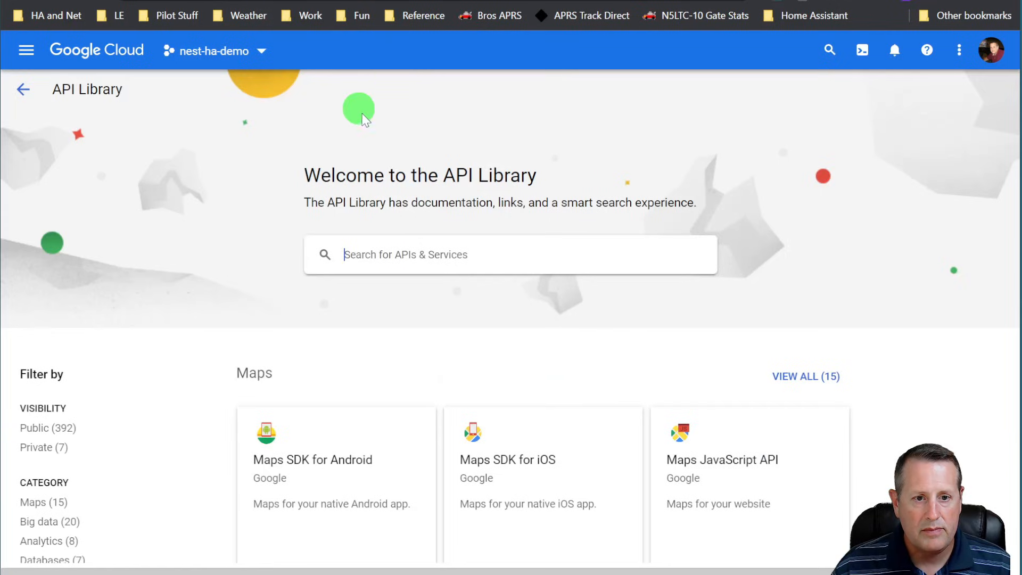
Step: Find the Smart Device Management API in Google Cloud's API Library and enable it for the project
click(422, 237)
text(smar)
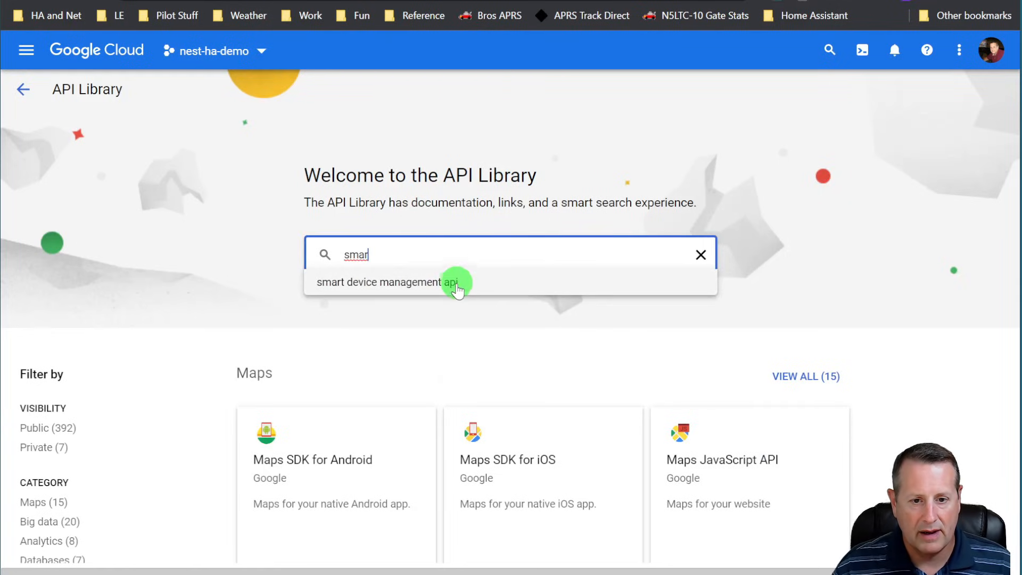
click(452, 283)
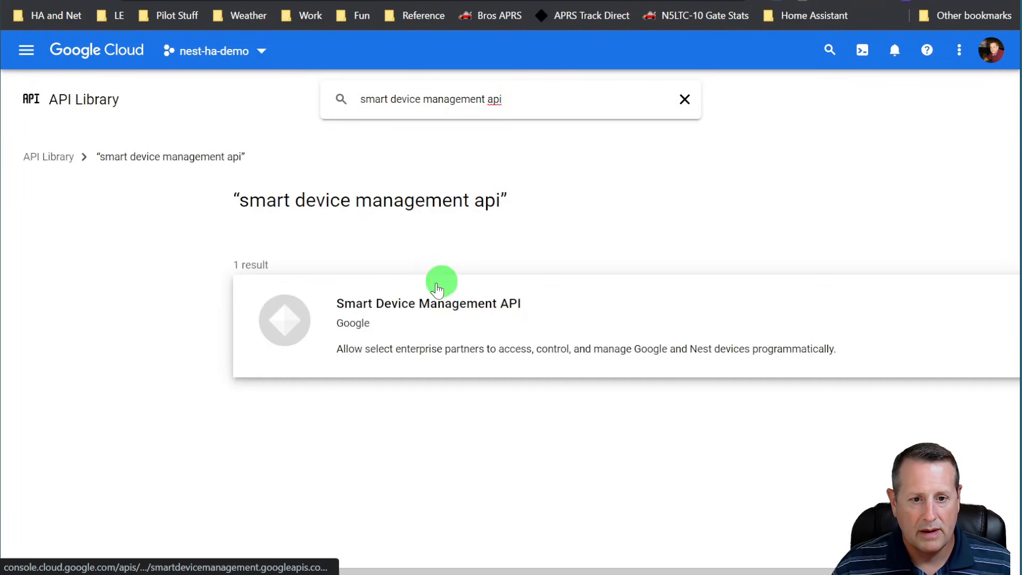
click(388, 327)
click(187, 269)
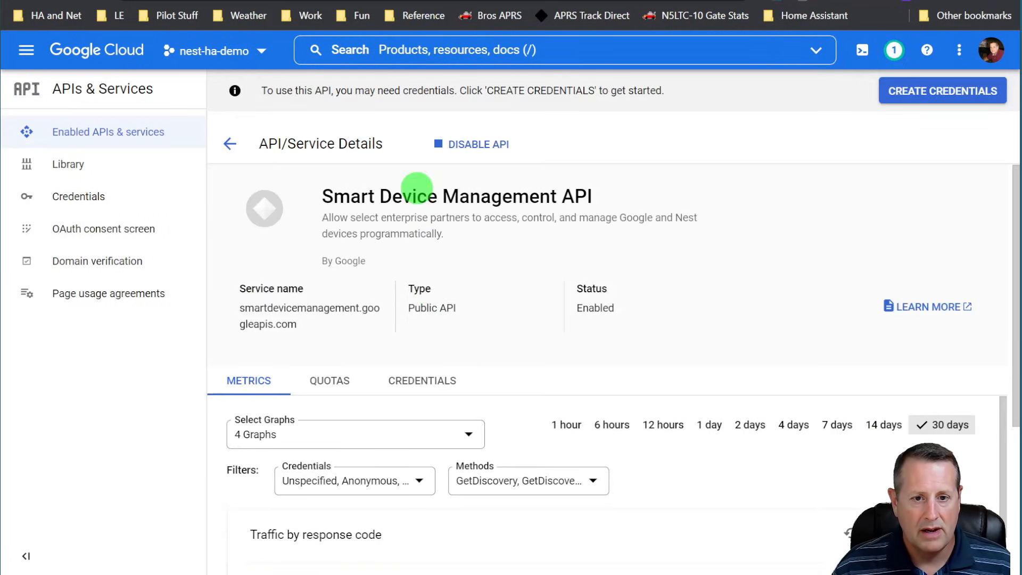
Step: Find the Cloud Pub/Sub API in the API Library and enable it for the nest-ha-demo project
click(112, 133)
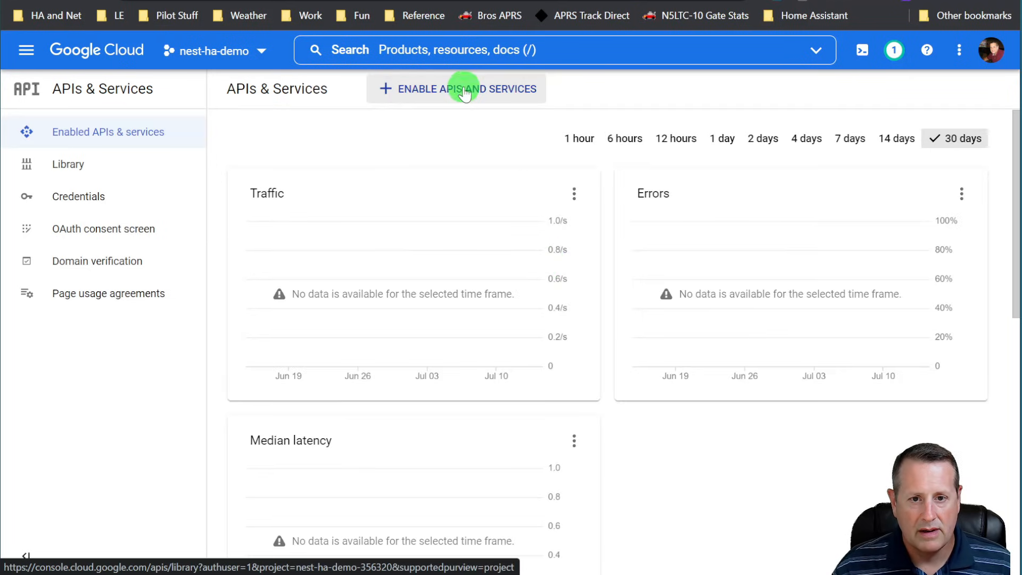
click(463, 88)
text(d)
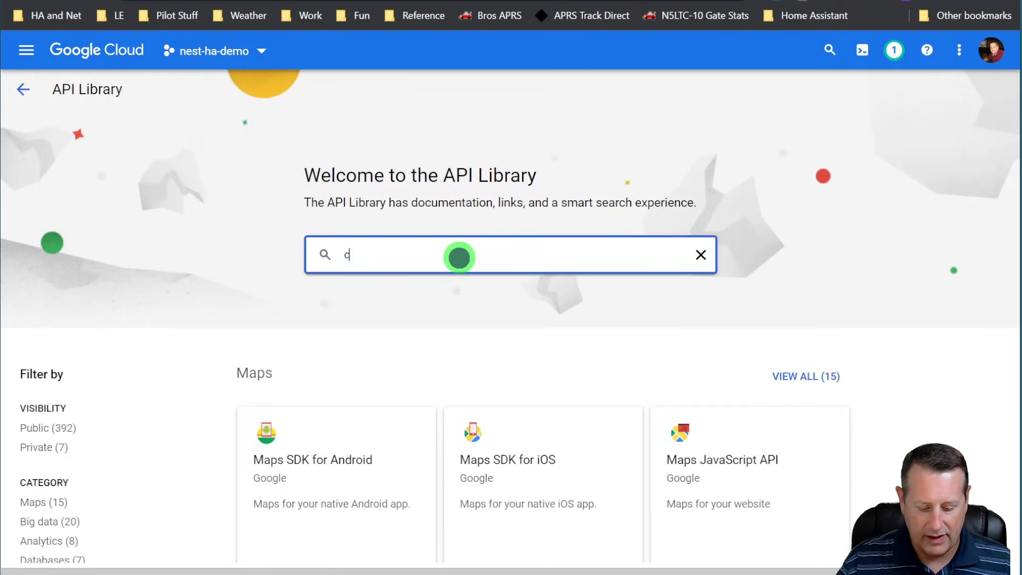
text(loud pu)
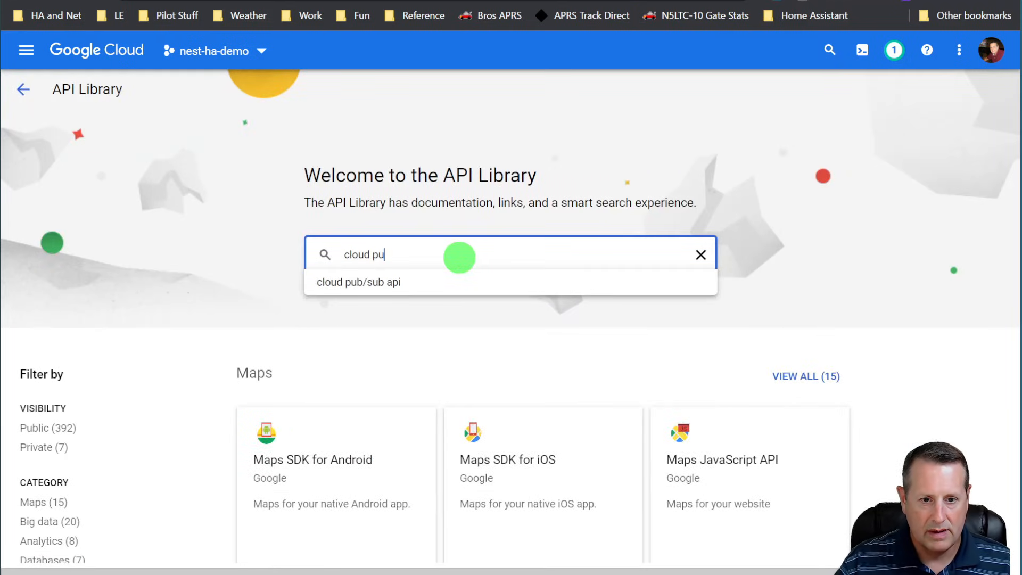
click(417, 281)
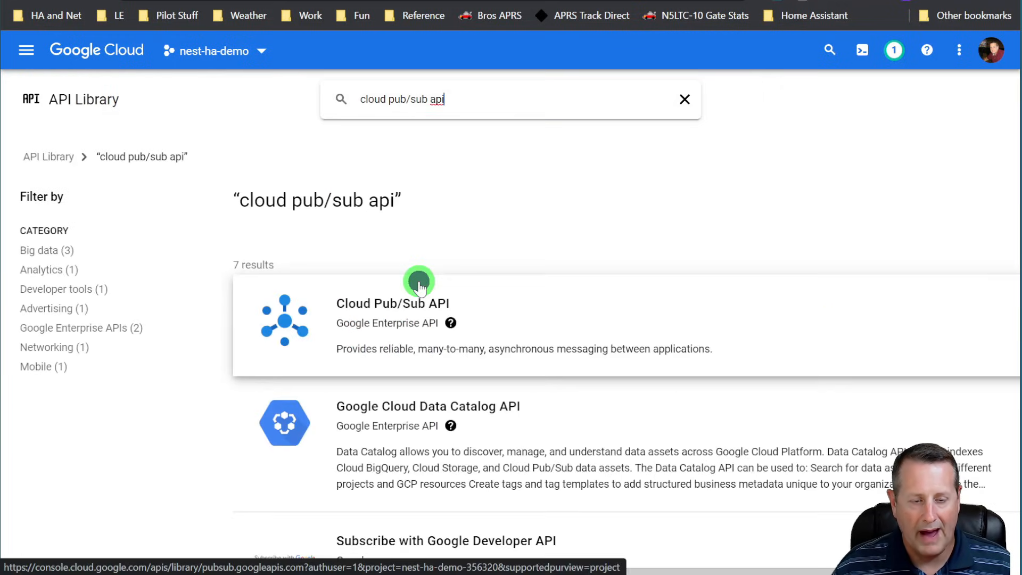
click(401, 327)
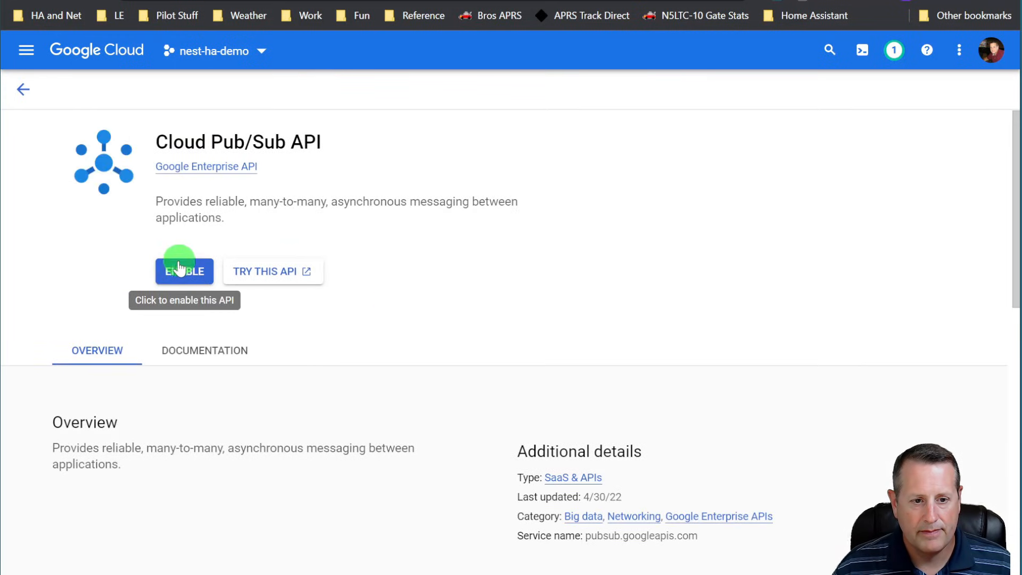
click(181, 272)
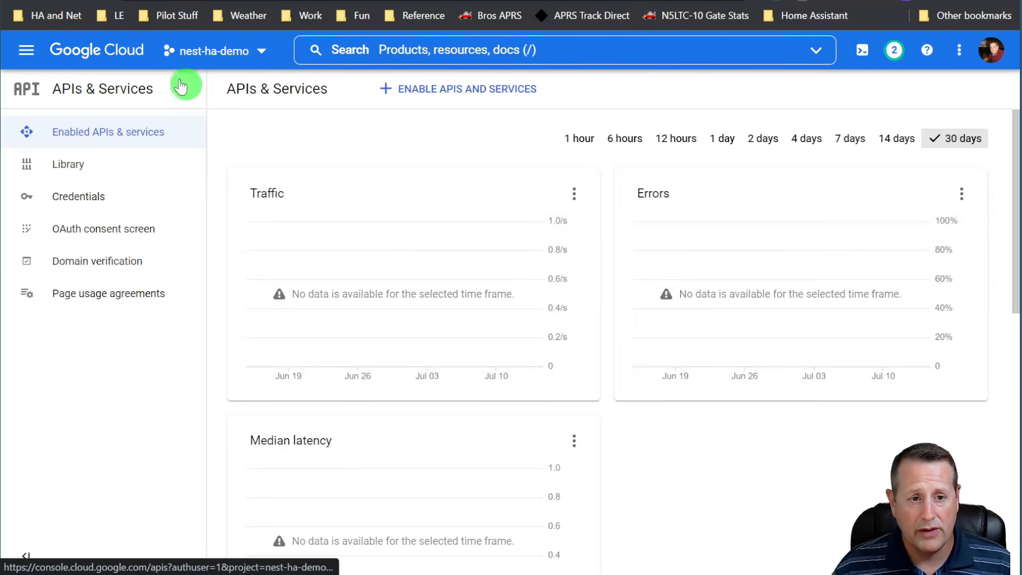
Step: Check the Home Assistant Nest documentation for where to find the Cloud Project ID
click(98, 1)
scroll(98, 332, down, 1)
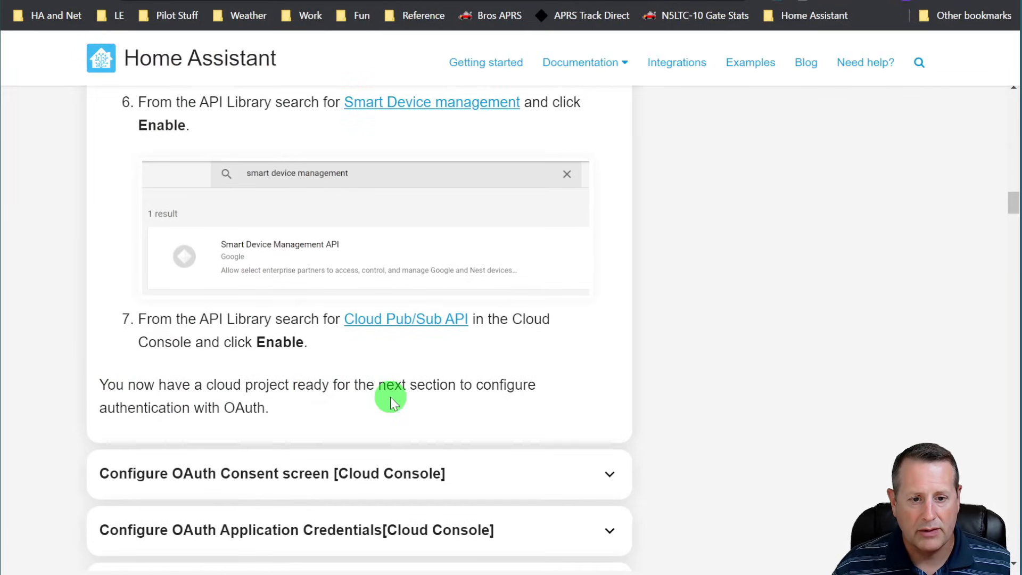
scroll(264, 418, up, 4)
scroll(110, 396, up, 8)
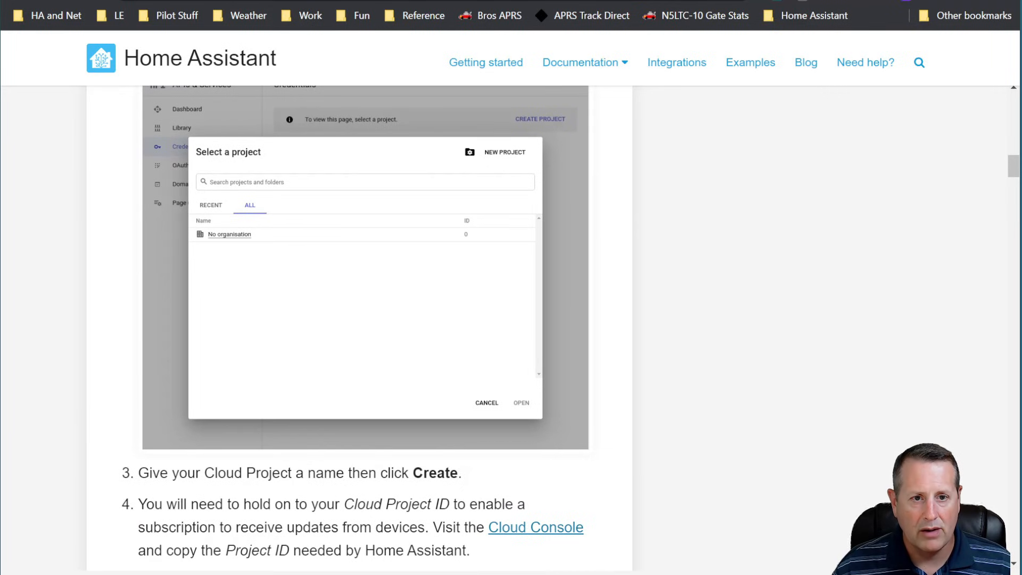
Step: Switch to Google Cloud, open the nest-ha-demo project's dashboard and select the project name, number and ID in Project info
click(341, 1)
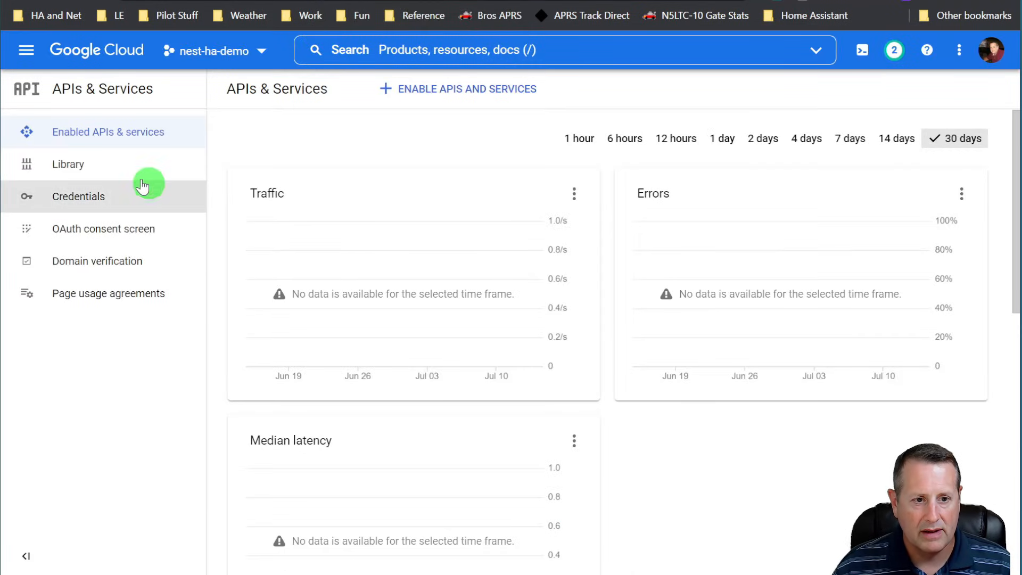
click(27, 50)
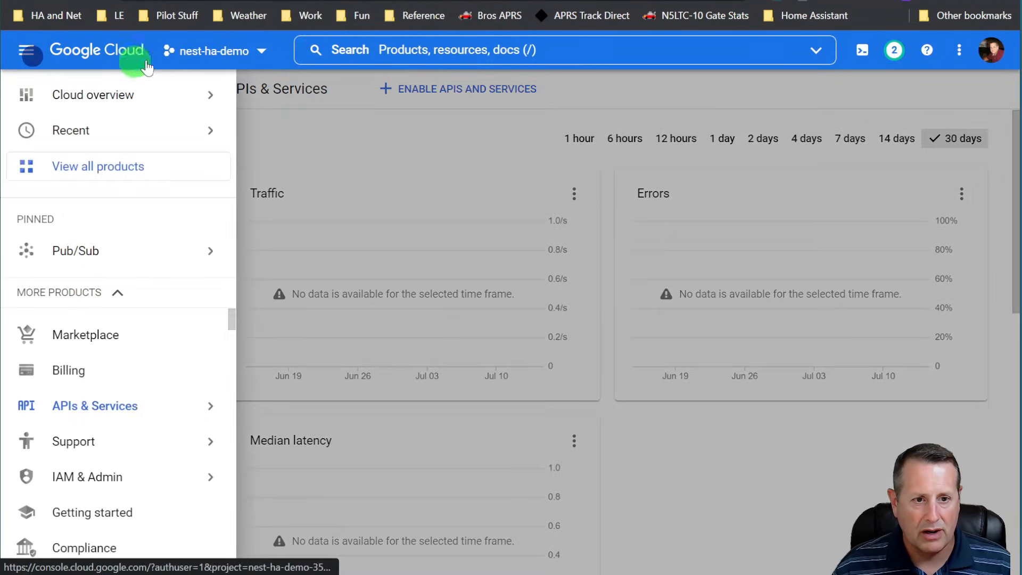
click(111, 102)
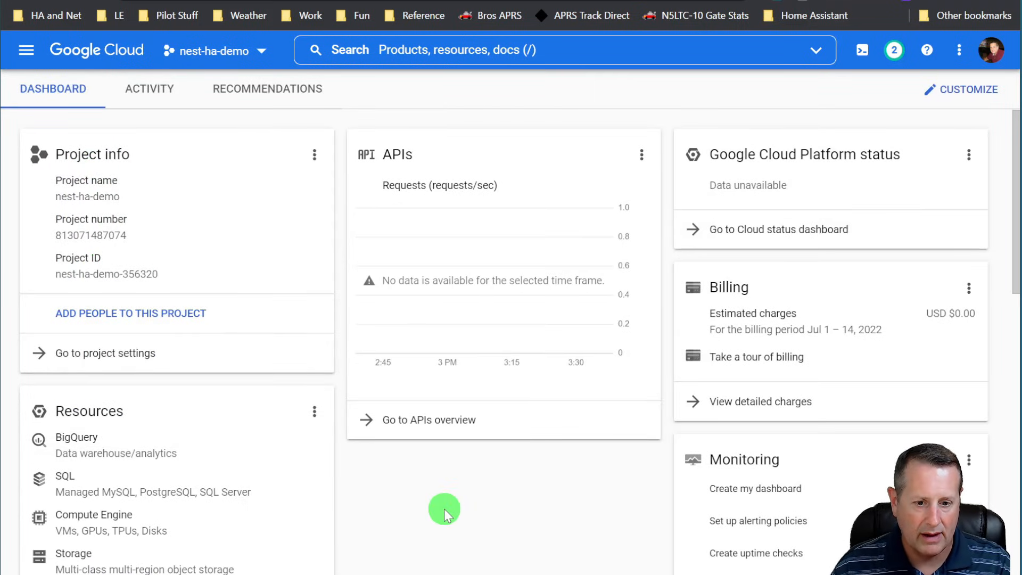
drag(47, 178, 198, 282)
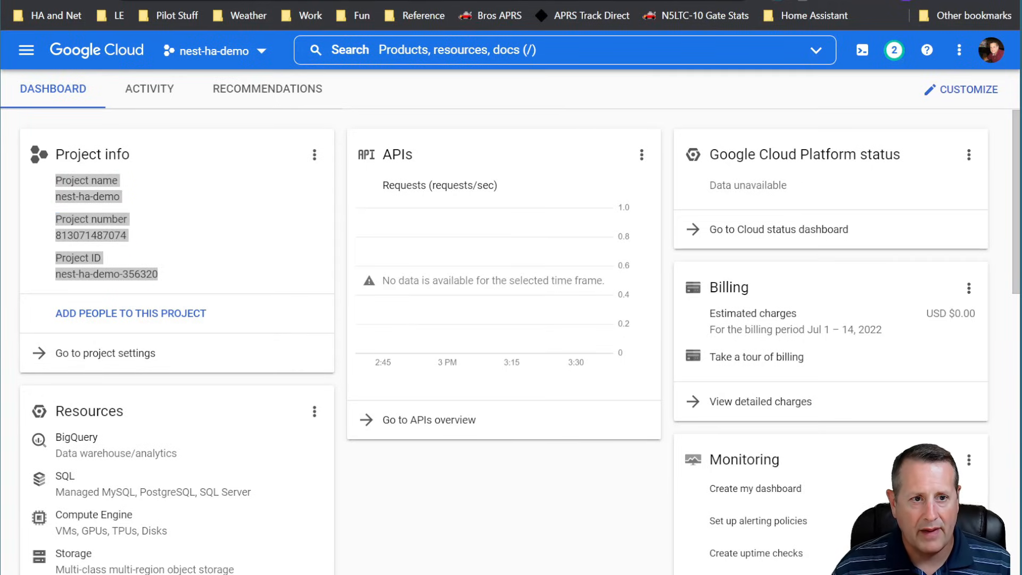
Step: Review the documentation's Cloud Project instructions, including copying the Project ID and enabling the Cloud Pub/Sub API
click(102, 1)
scroll(237, 397, up, 4)
scroll(225, 388, down, 8)
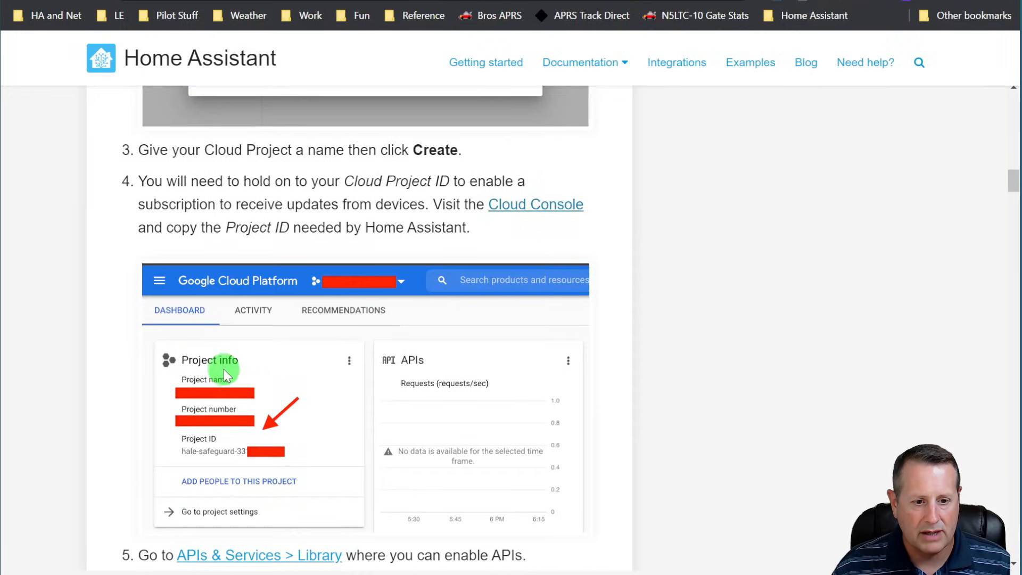
scroll(201, 449, down, 10)
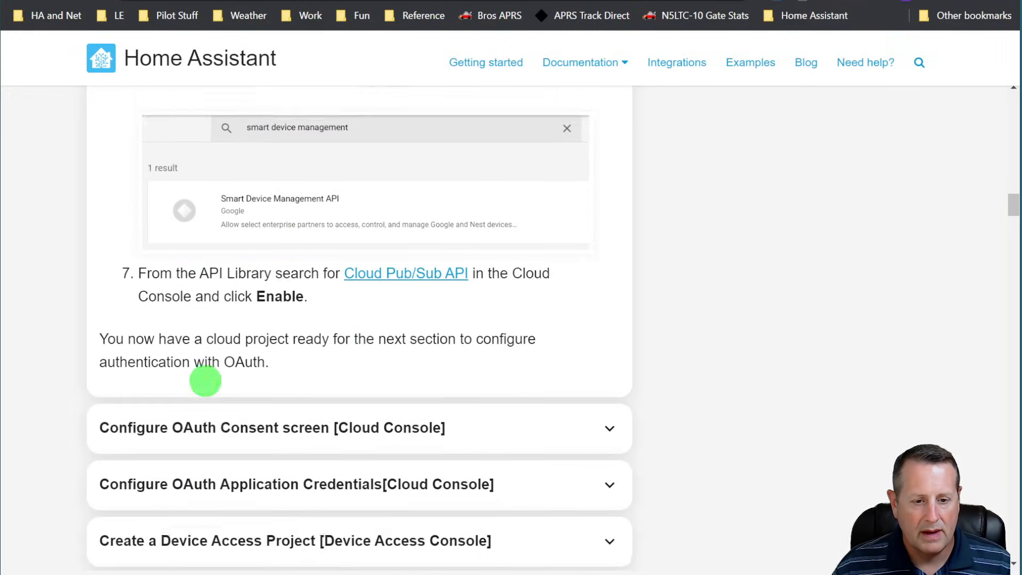
scroll(433, 349, up, 15)
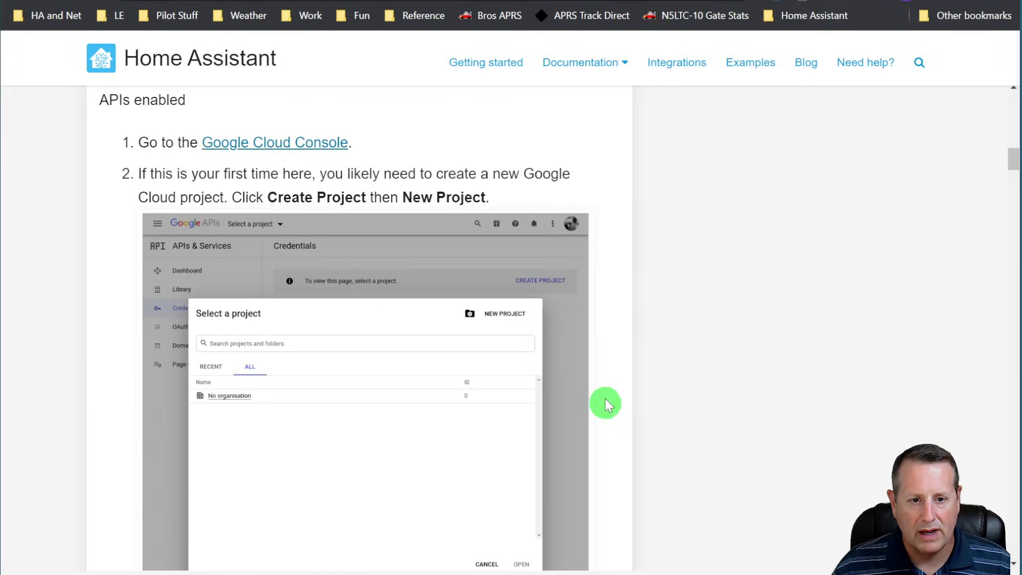
scroll(600, 224, up, 5)
Step: Collapse the documentation's Cloud Project section and expand Configure OAuth Consent screen to read its first instructions
click(611, 283)
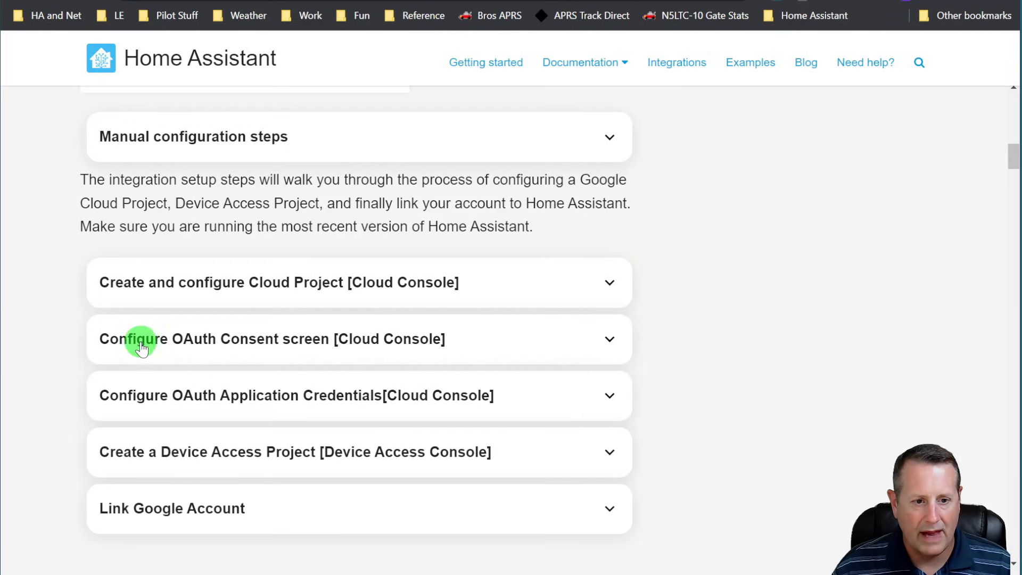
click(248, 351)
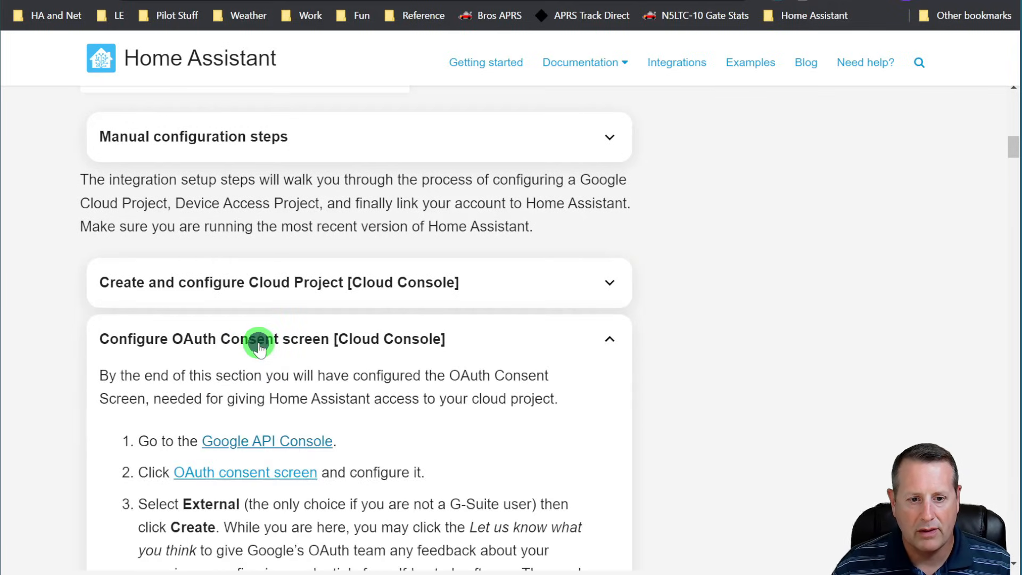
scroll(521, 461, down, 3)
scroll(515, 445, down, 2)
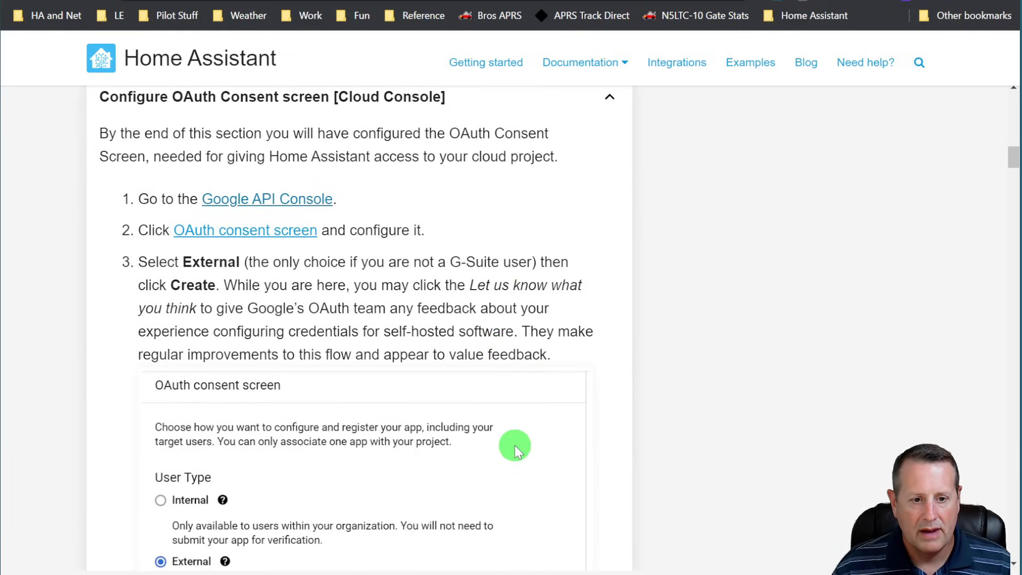
Step: Switch to Google Cloud, search for oauth, and open the OAuth consent screen page for the nest-ha-demo project
click(176, 1)
click(33, 59)
scroll(159, 362, down, 10)
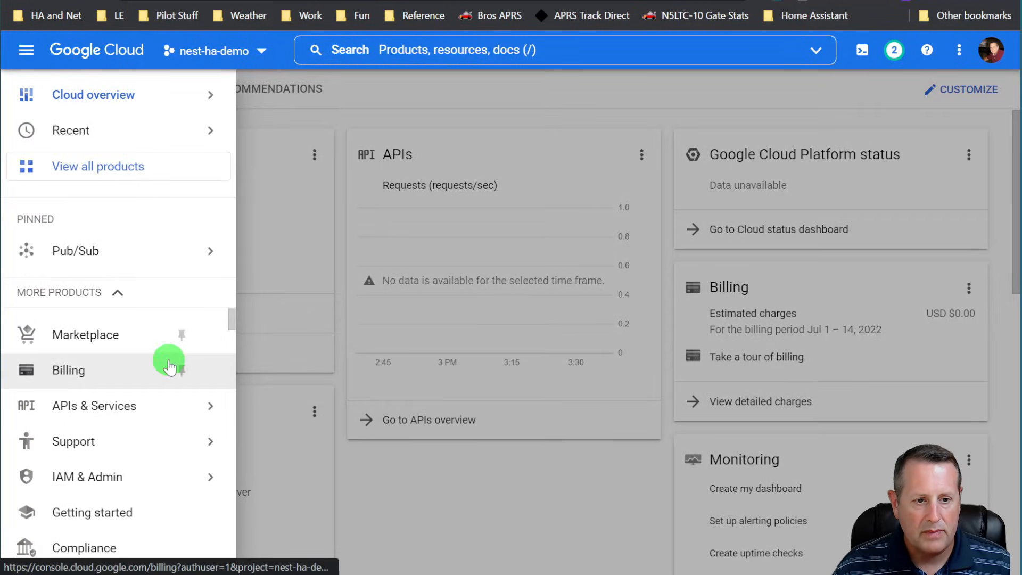
click(454, 58)
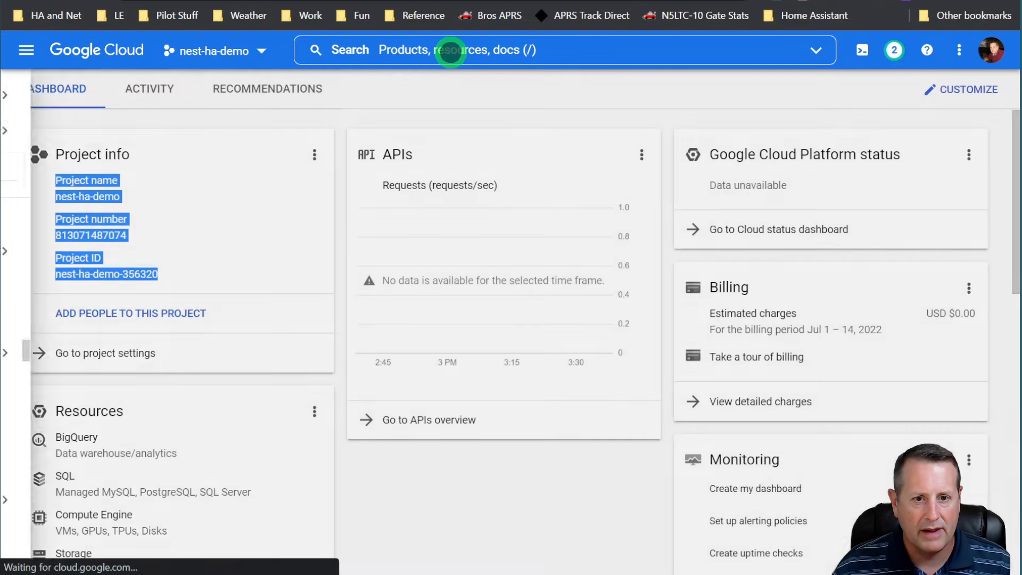
text(ao)
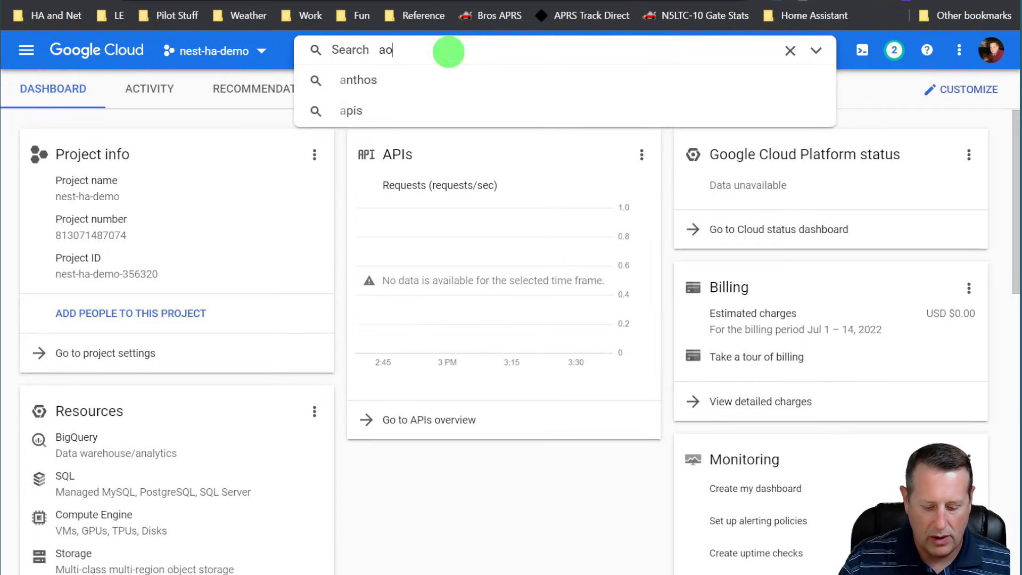
key(BackSpace)
key(BackSpace)
text(ou)
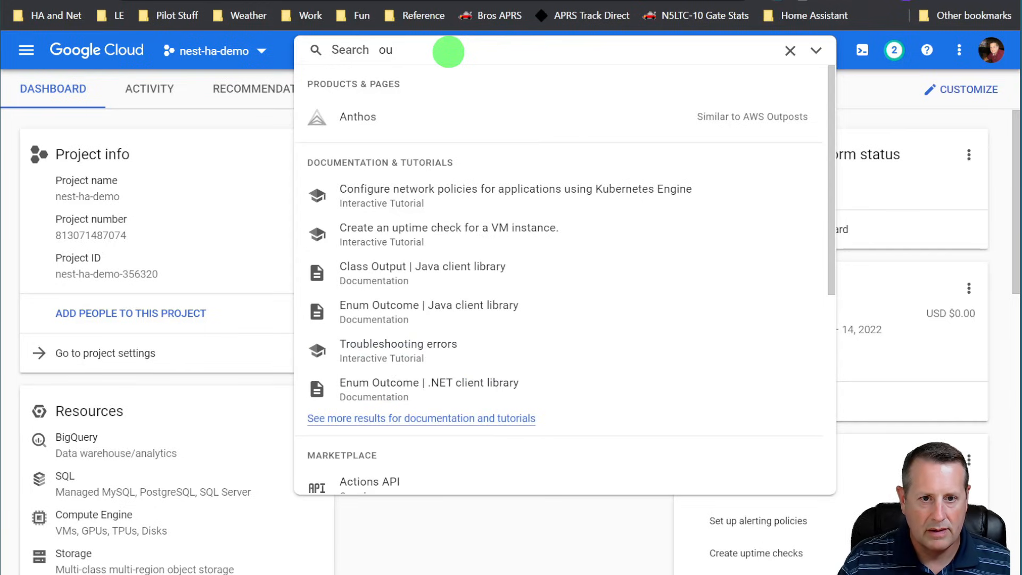
key(BackSpace)
text(auth)
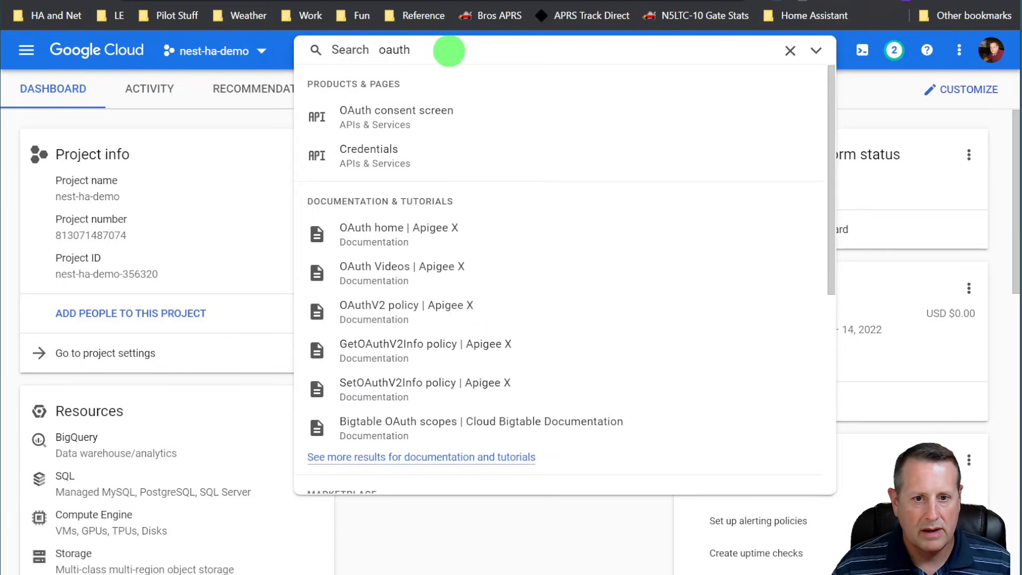
click(409, 117)
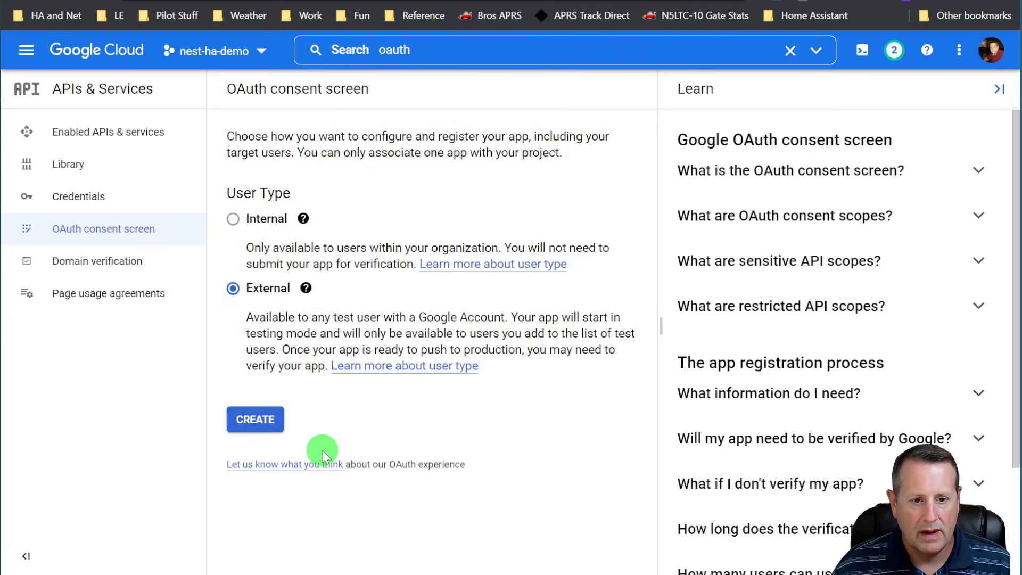
Step: Create an External OAuth consent screen, hide the Learn pane, and enter ha-nest-demo-app as the app name with a user support email
click(269, 425)
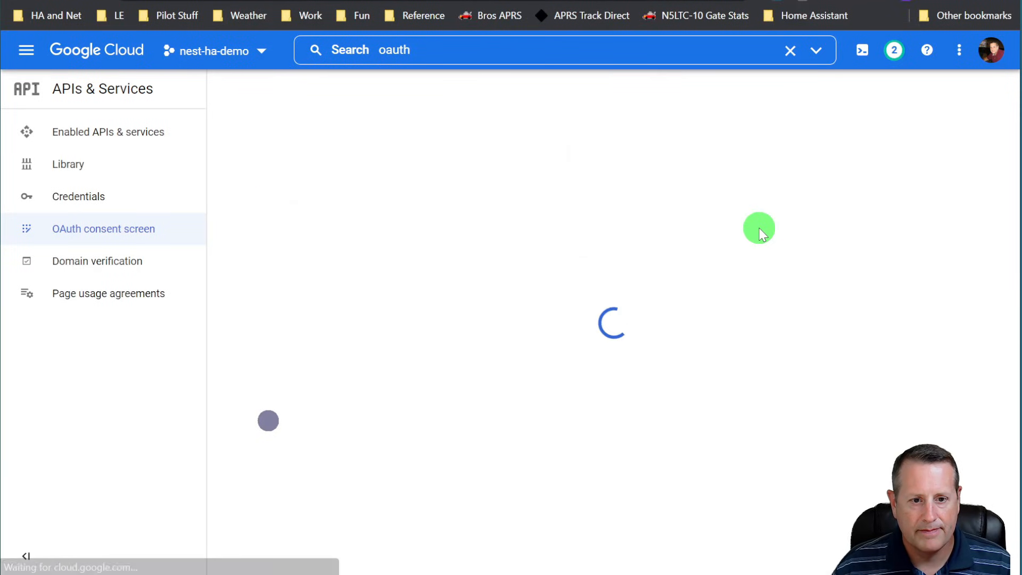
click(999, 88)
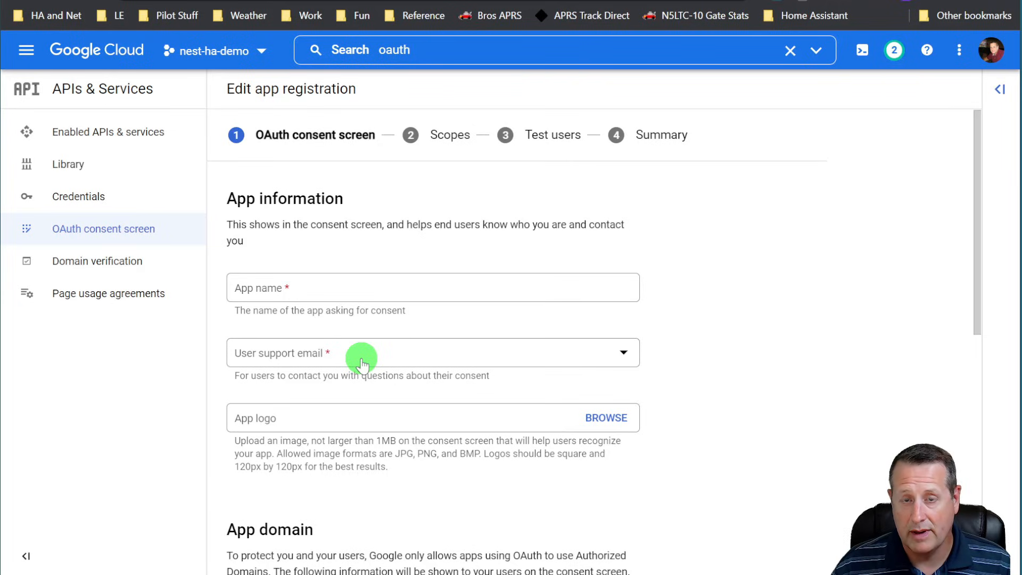
click(381, 291)
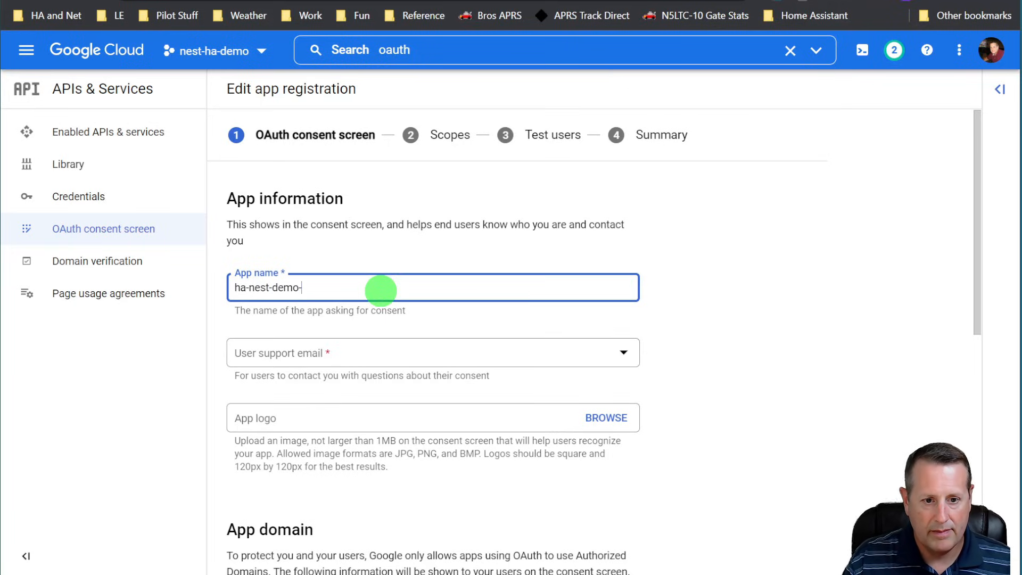
click(435, 353)
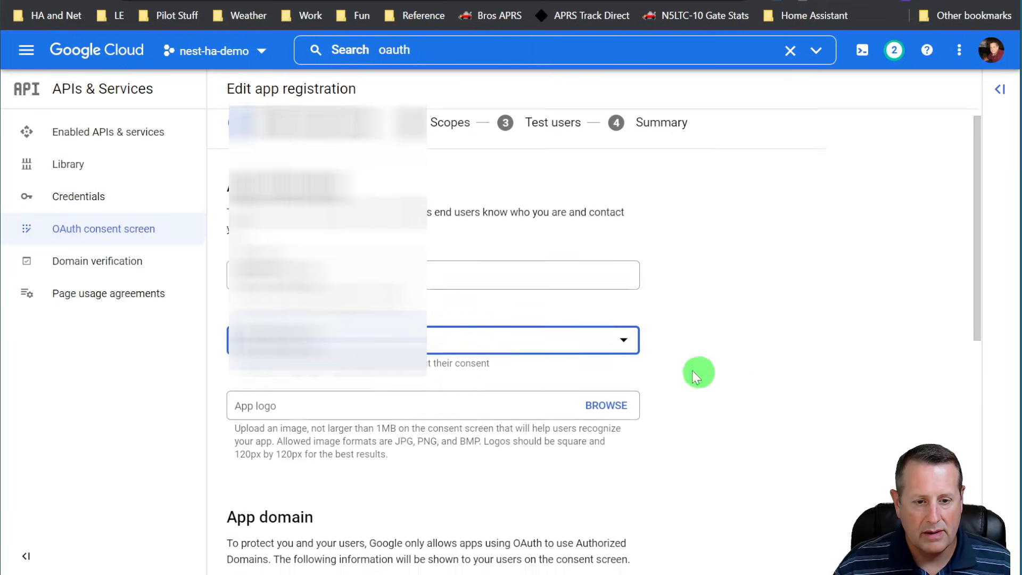
Step: Enter the developer contact email, save the app information, and continue past Scopes without adding any
scroll(692, 371, down, 6)
scroll(314, 356, down, 3)
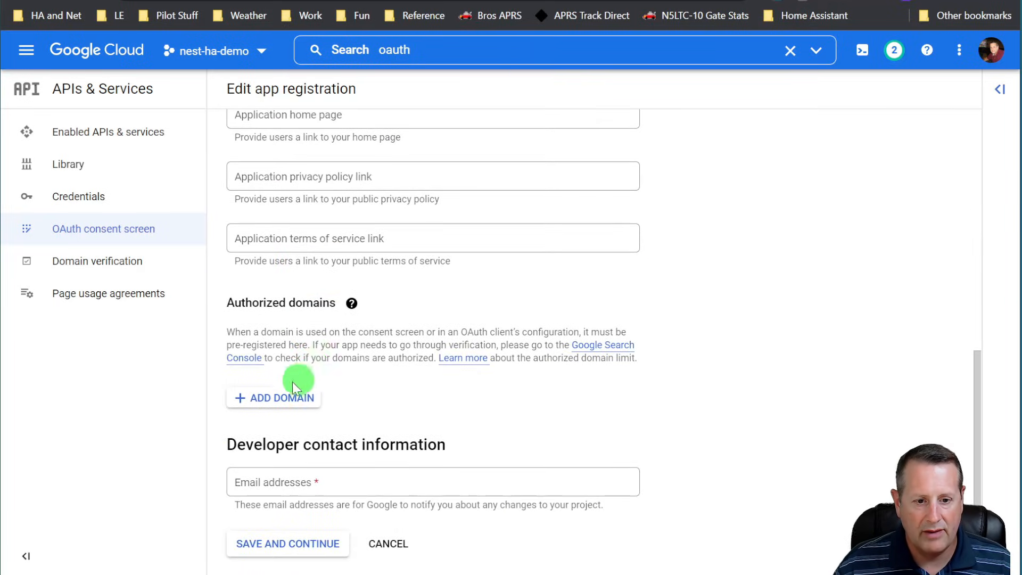
click(279, 482)
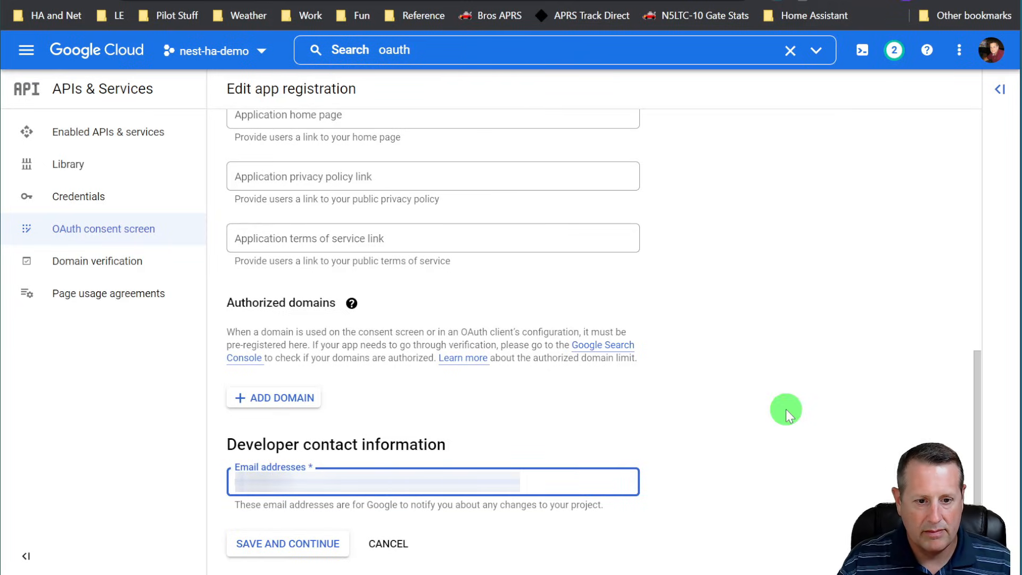
click(286, 543)
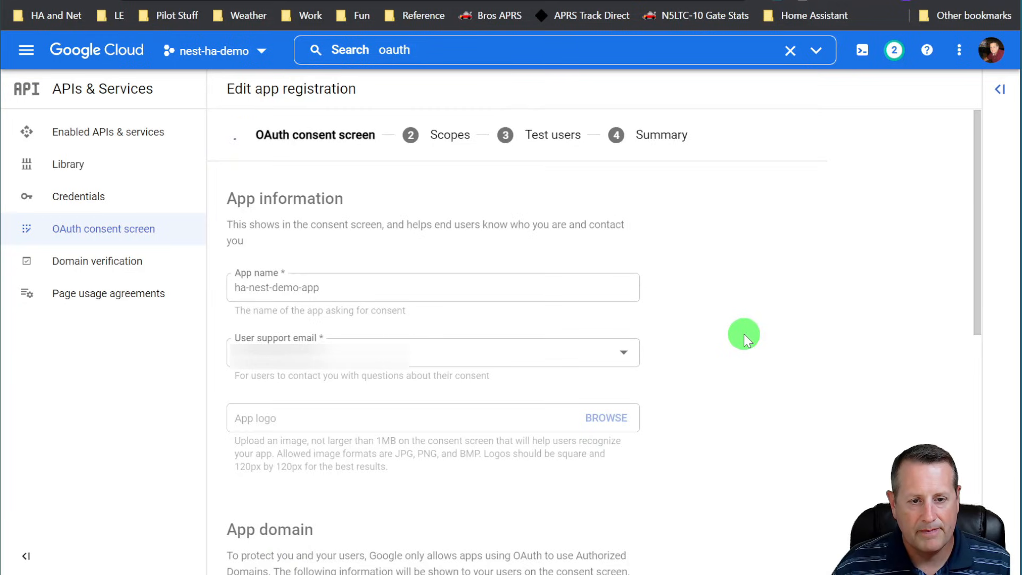
scroll(457, 373, down, 5)
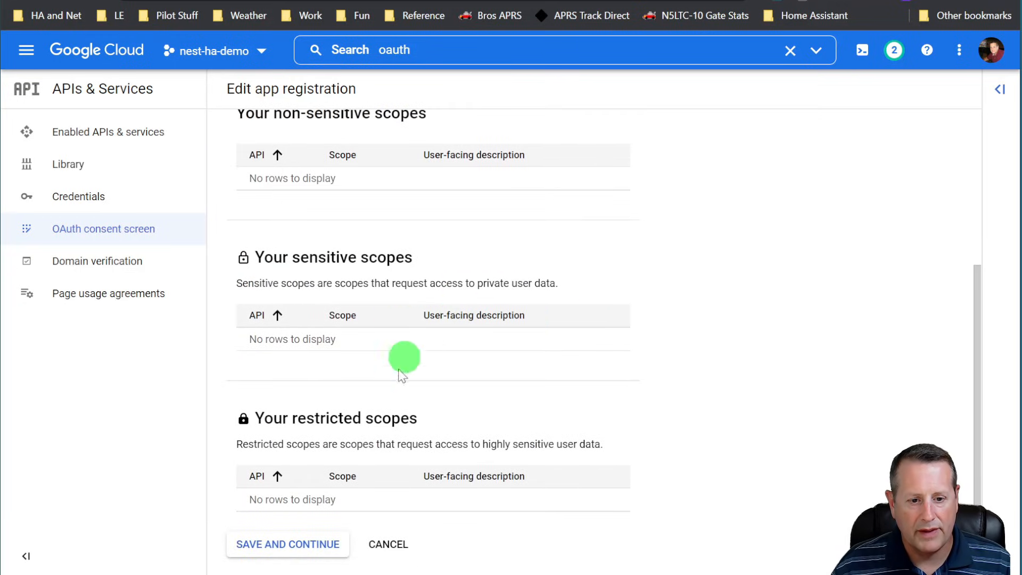
click(307, 544)
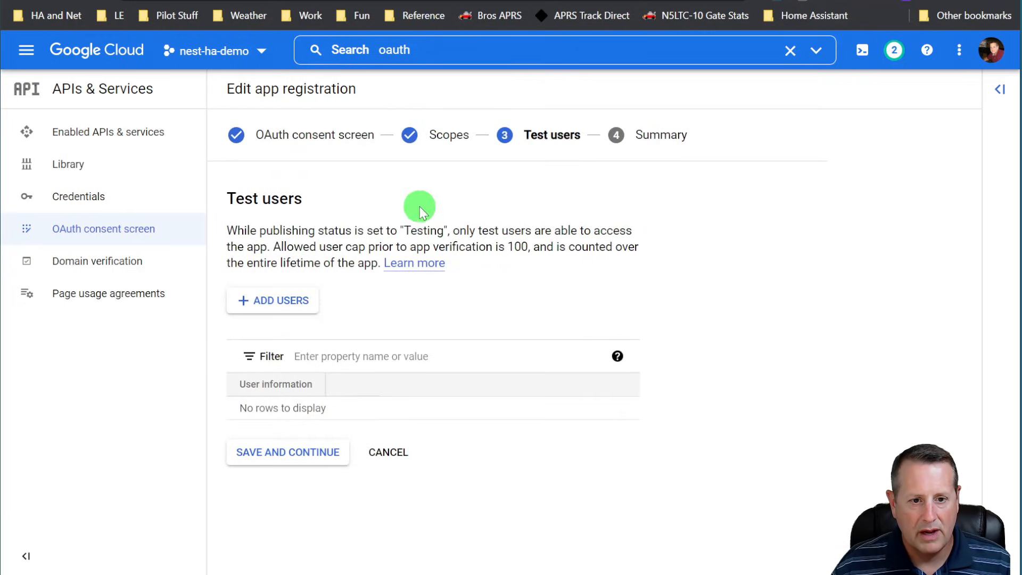
Step: Add the Google account's email address as a test user, then save and continue to the registration summary
click(283, 304)
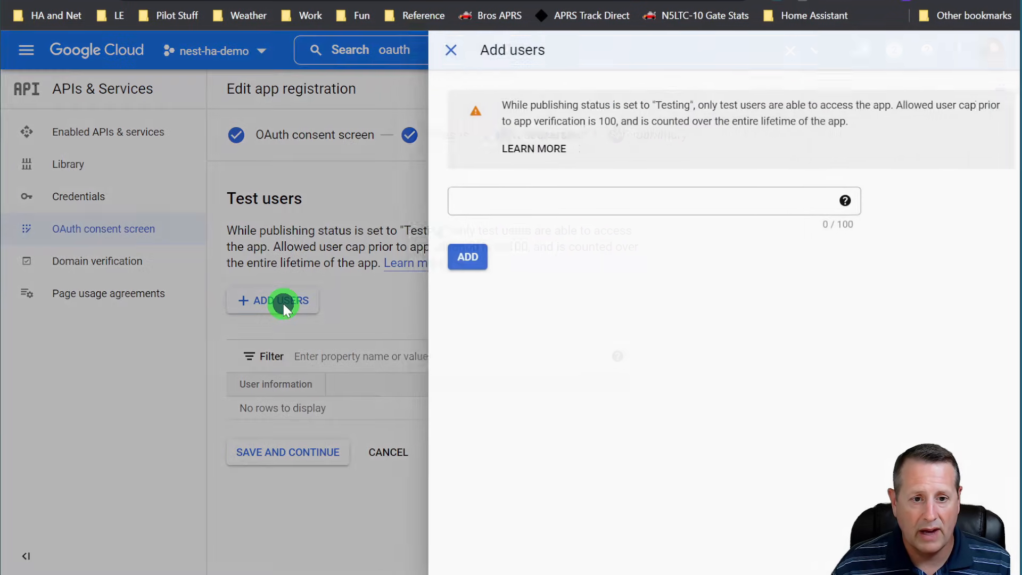
click(628, 200)
key(ctrl+v)
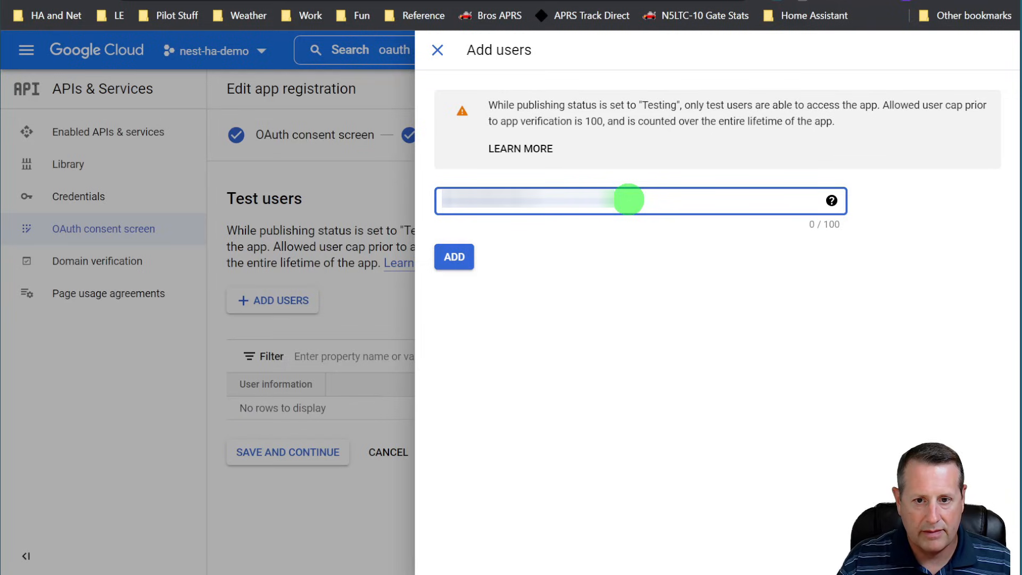
click(454, 257)
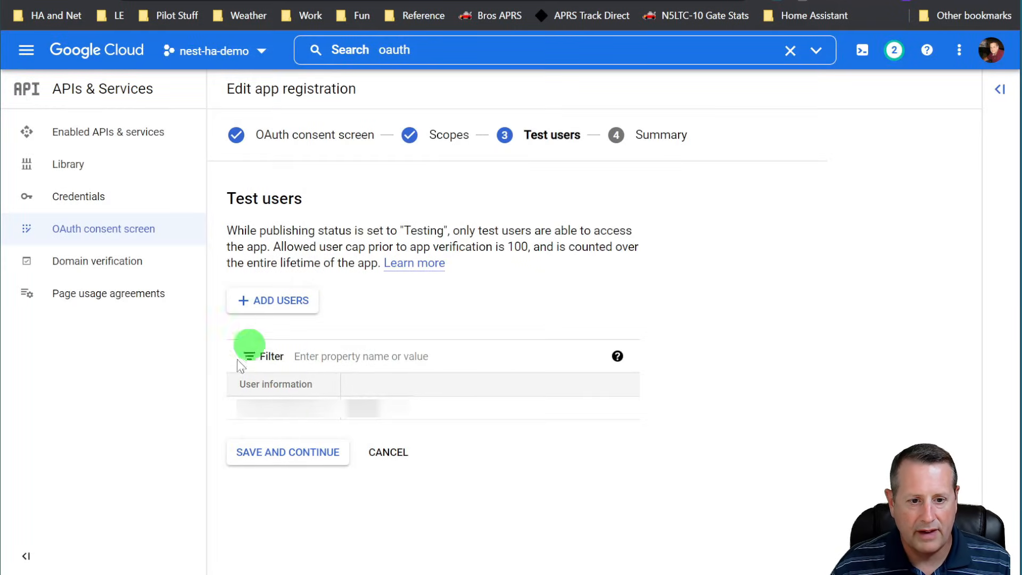
click(289, 452)
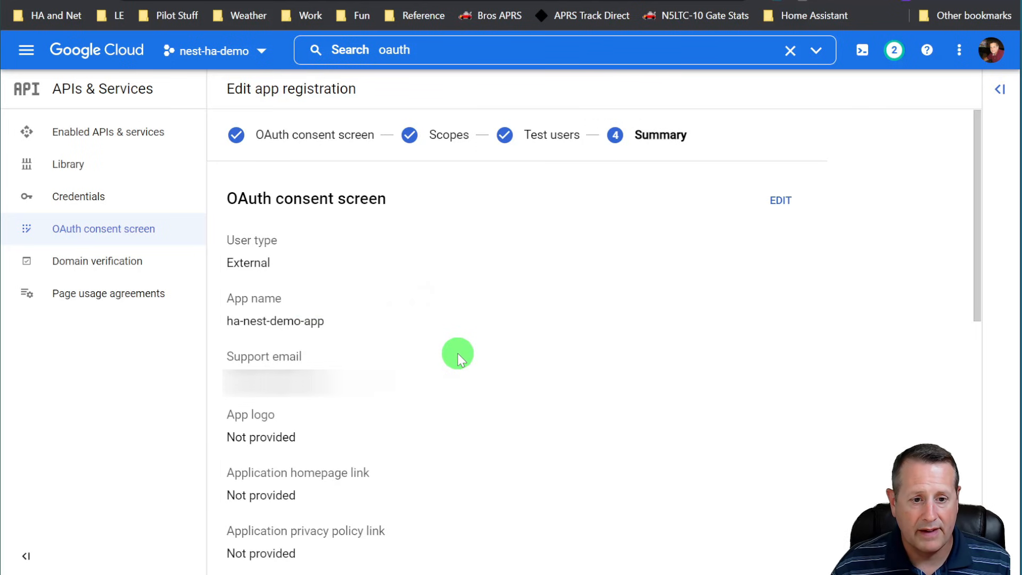
Step: Switch to the Home Assistant documentation and read the remaining OAuth consent screen instructions on test users and publishing status
click(109, 1)
scroll(165, 358, down, 1)
scroll(166, 364, down, 8)
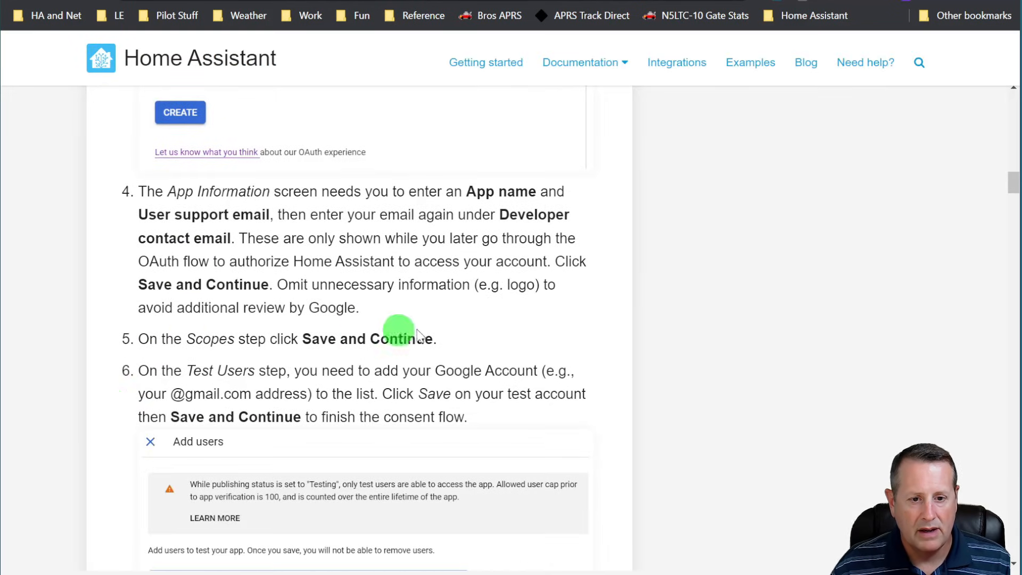
scroll(156, 393, down, 6)
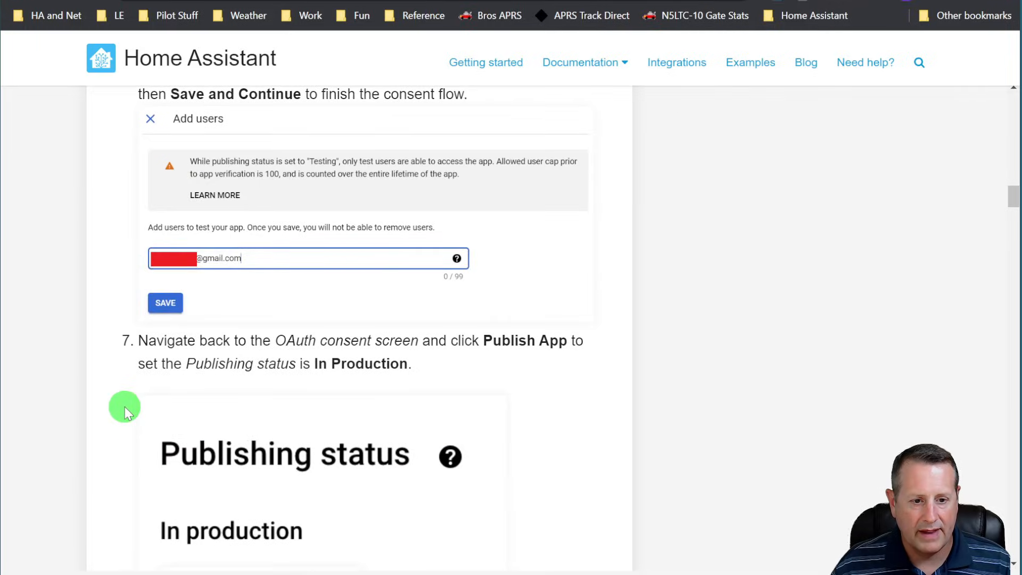
mouse_move(579, 35)
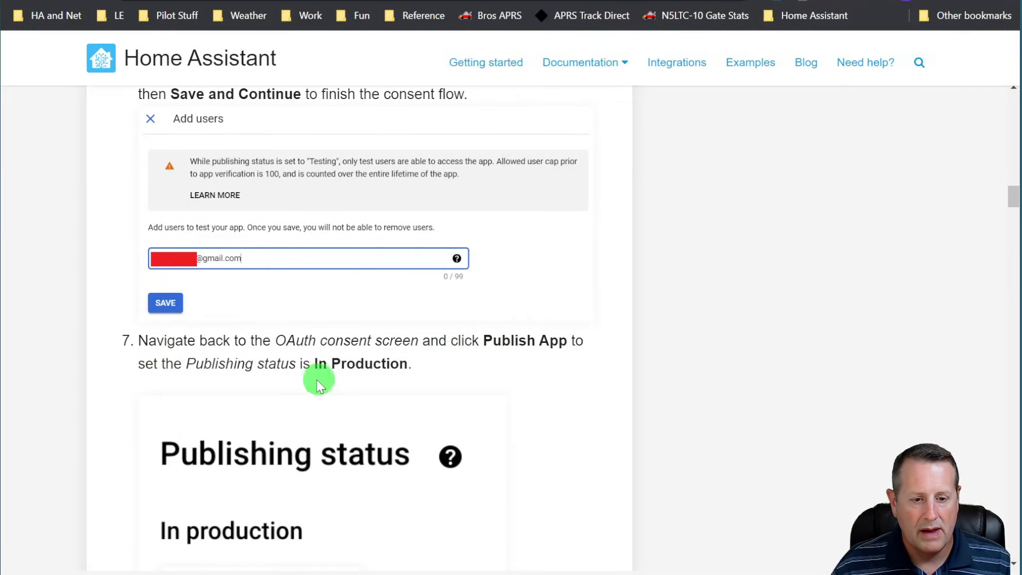
scroll(177, 392, down, 2)
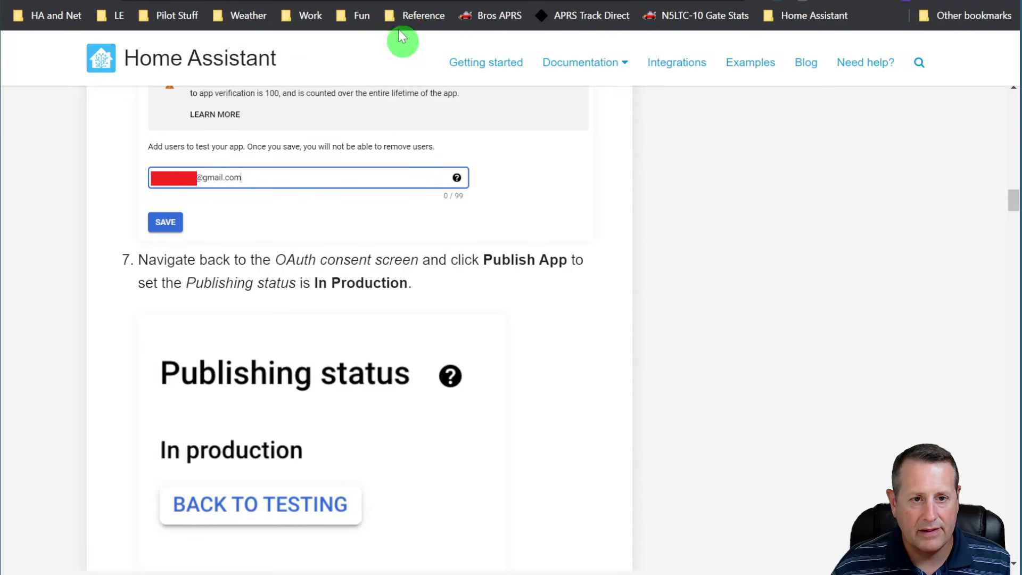
Step: Switch to Google Cloud, return to the OAuth consent screen overview, and publish ha-nest-demo-app to production
click(367, 1)
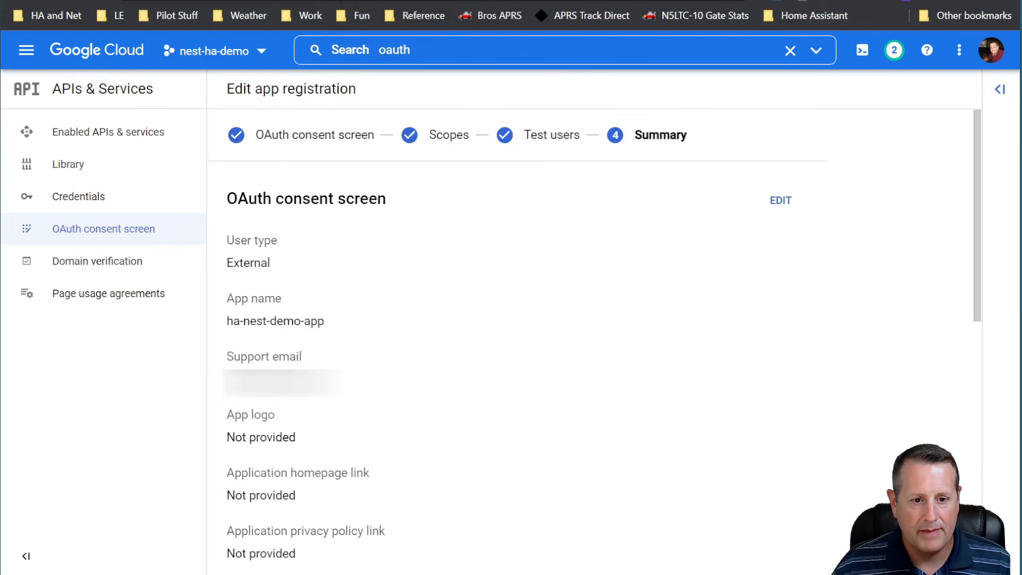
click(113, 228)
click(272, 269)
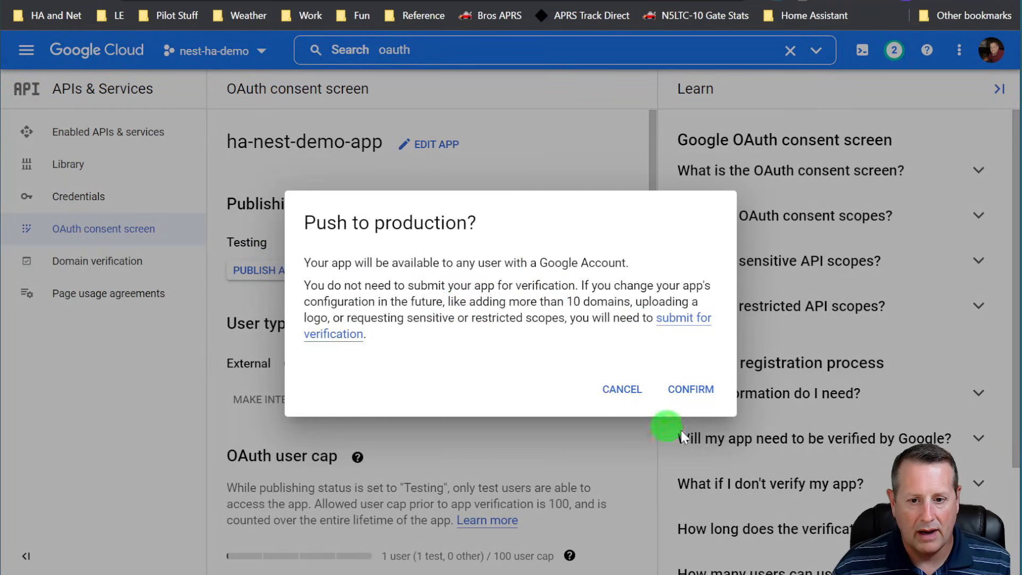
click(709, 386)
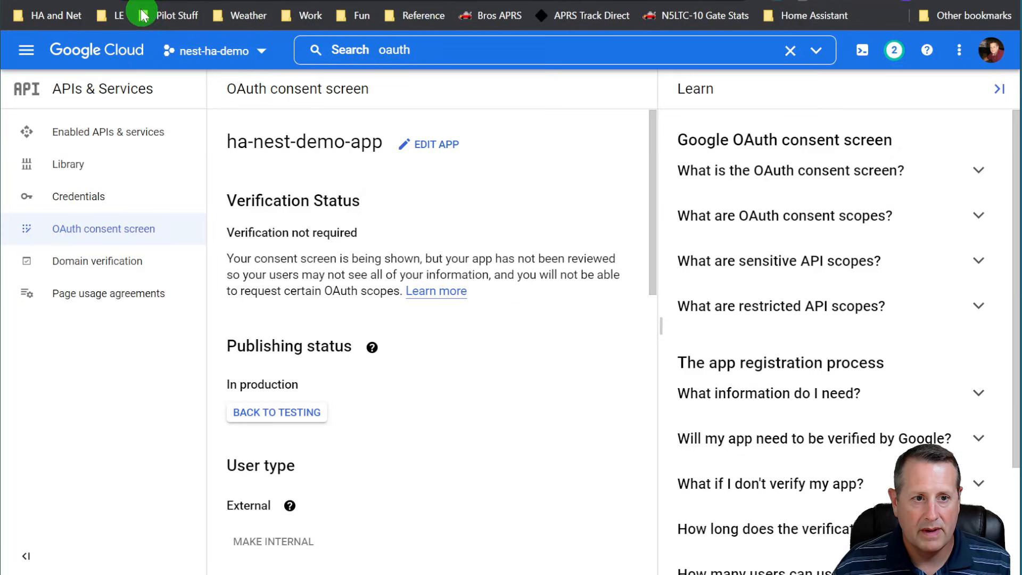
Step: In the Home Assistant documentation, finish and collapse the Consent screen section, then expand Configure OAuth Application Credentials to read its first instructions
click(276, 1)
scroll(313, 361, down, 3)
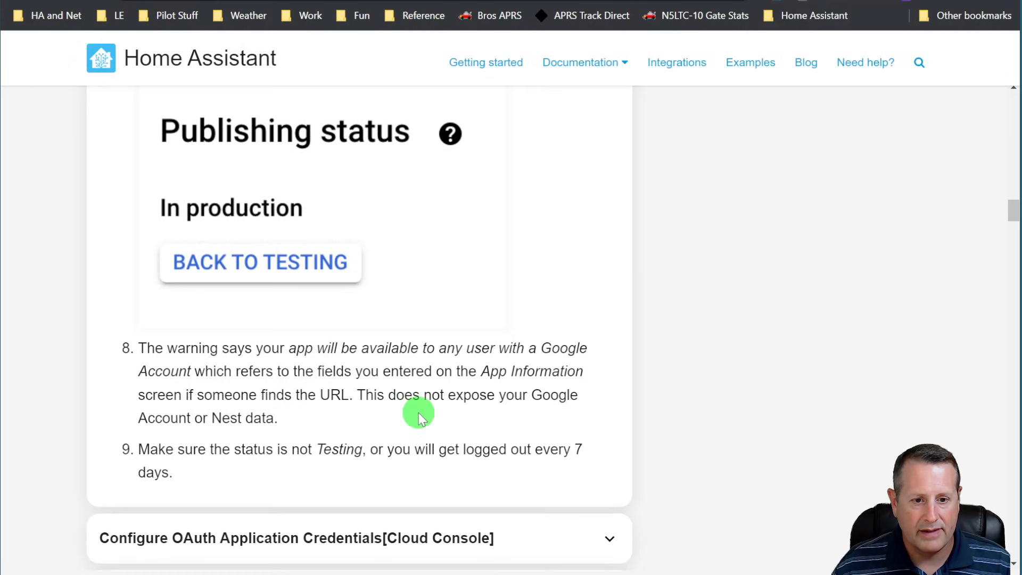
scroll(520, 445, up, 15)
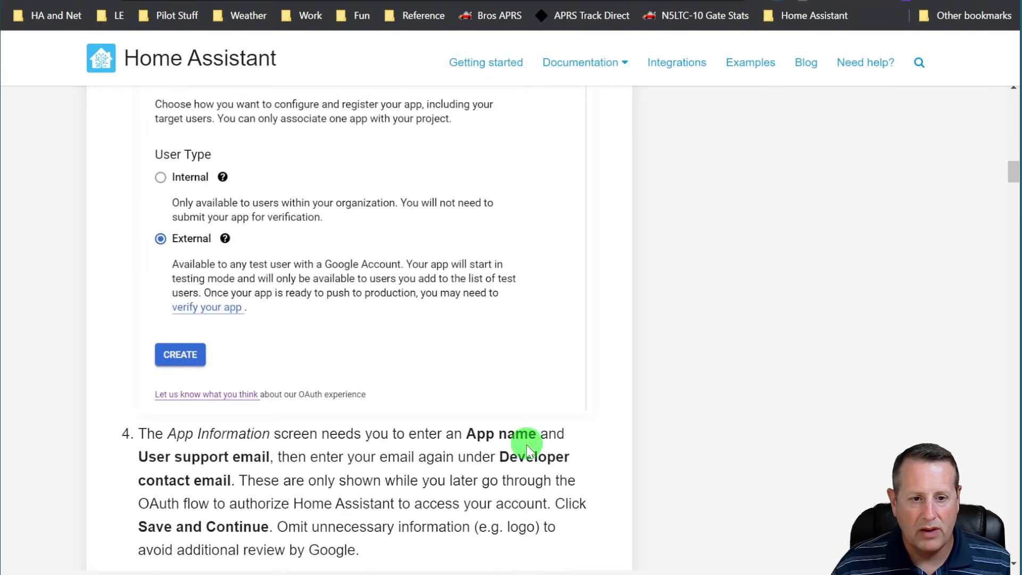
scroll(527, 446, up, 3)
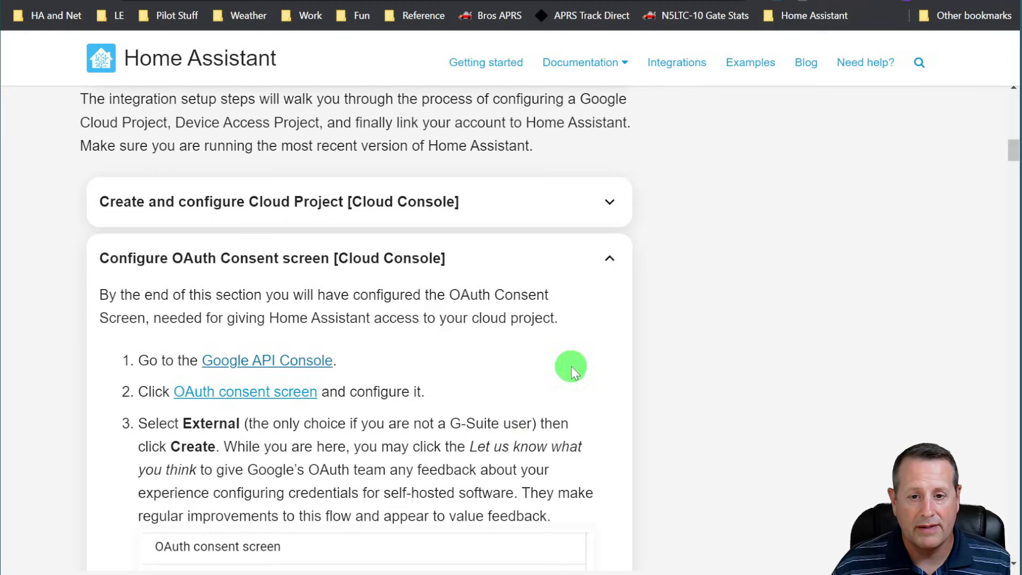
click(609, 259)
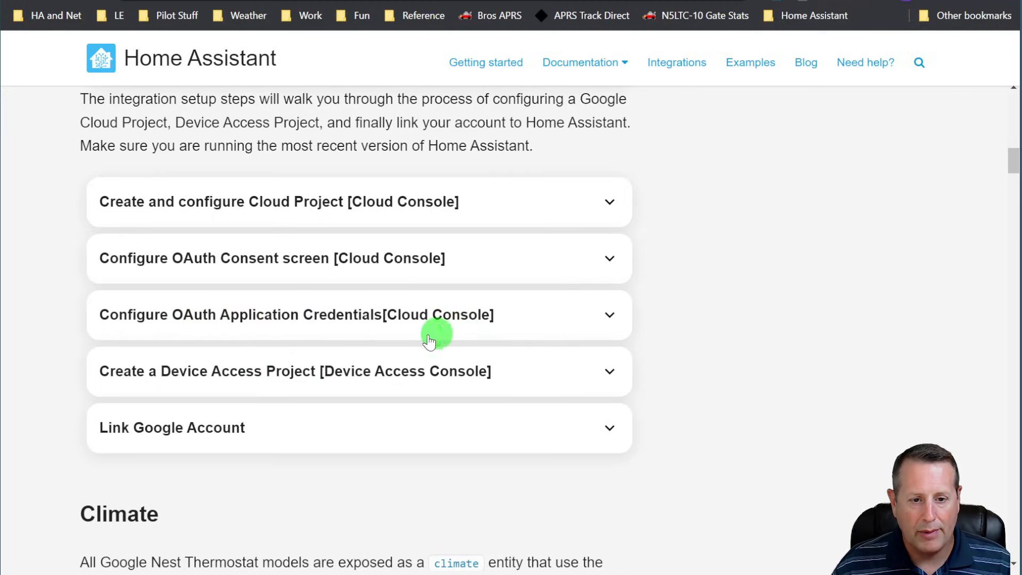
click(536, 318)
scroll(458, 346, down, 2)
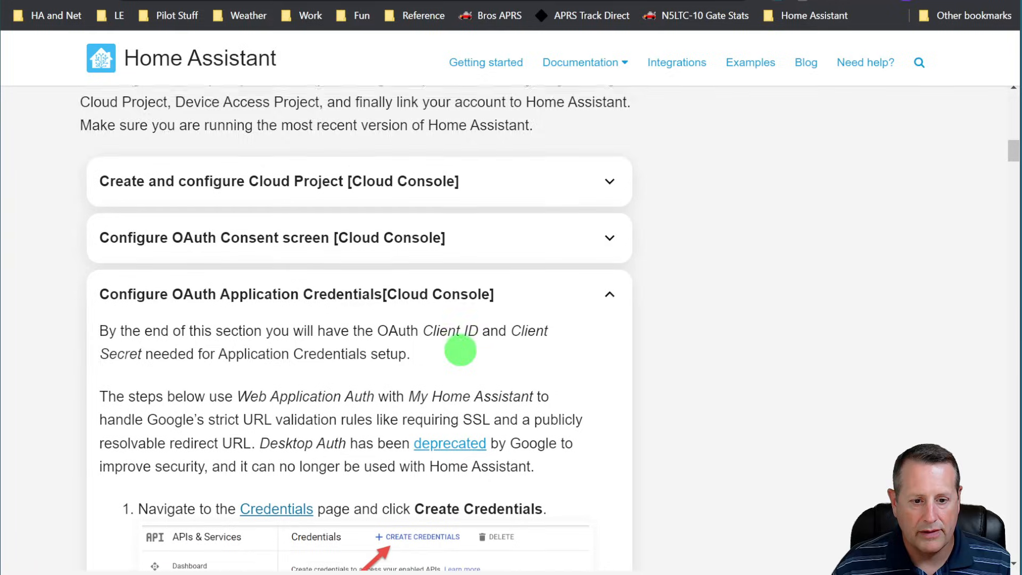
scroll(365, 176, down, 2)
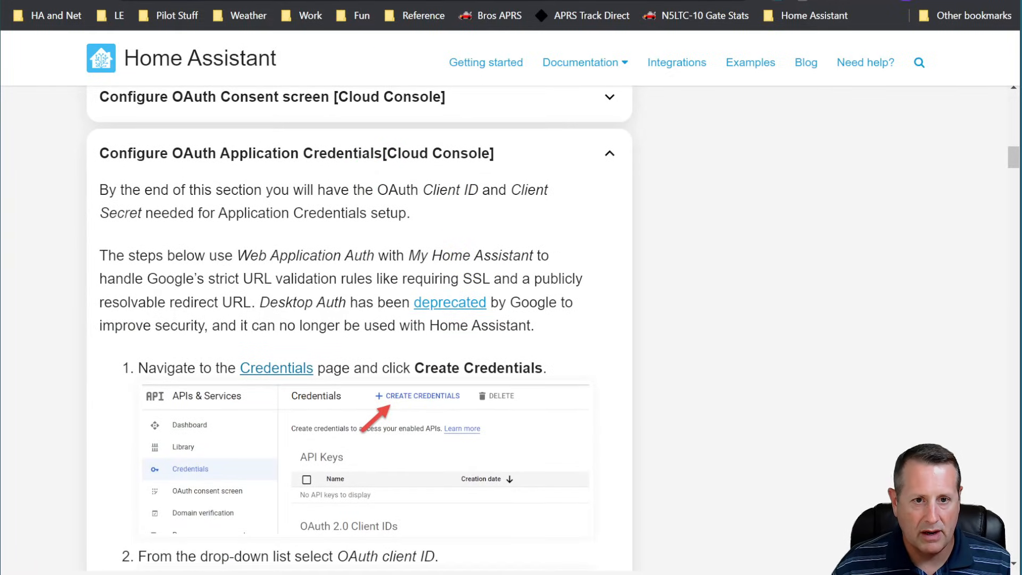
Step: Switch to Google Cloud and start a new OAuth client ID credential with Web application as the application type
key(ctrl+Tab)
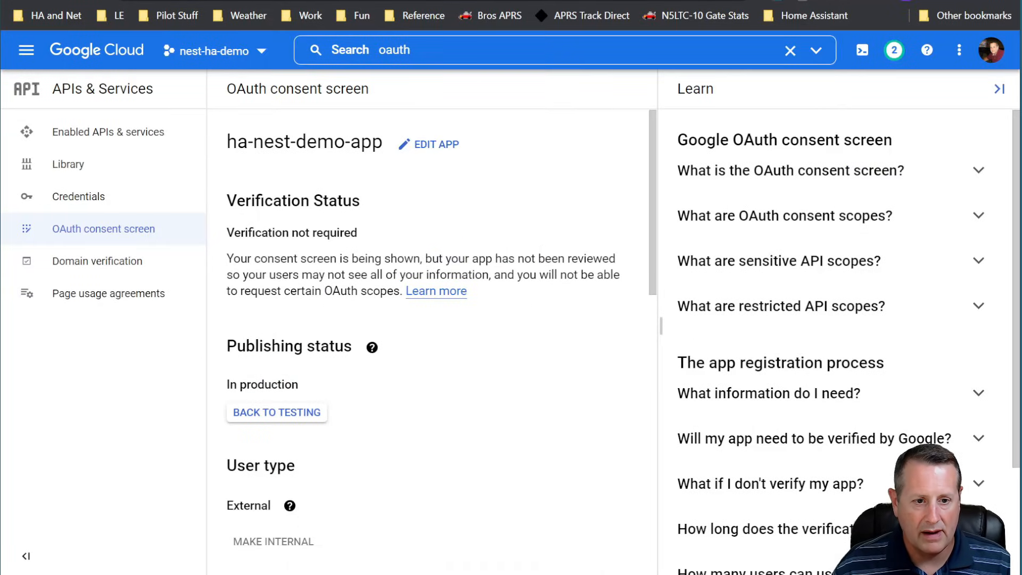
click(80, 202)
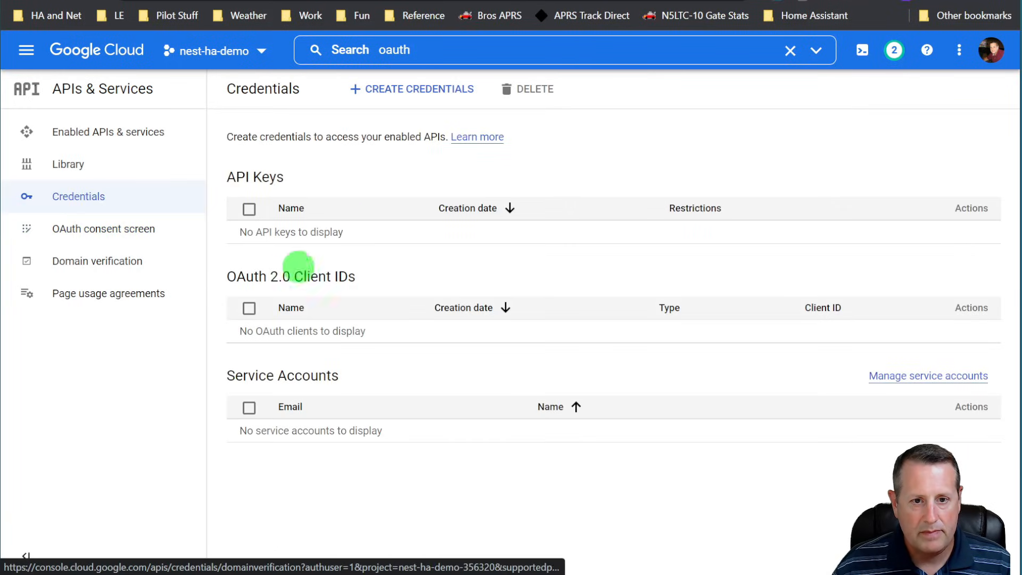
click(409, 90)
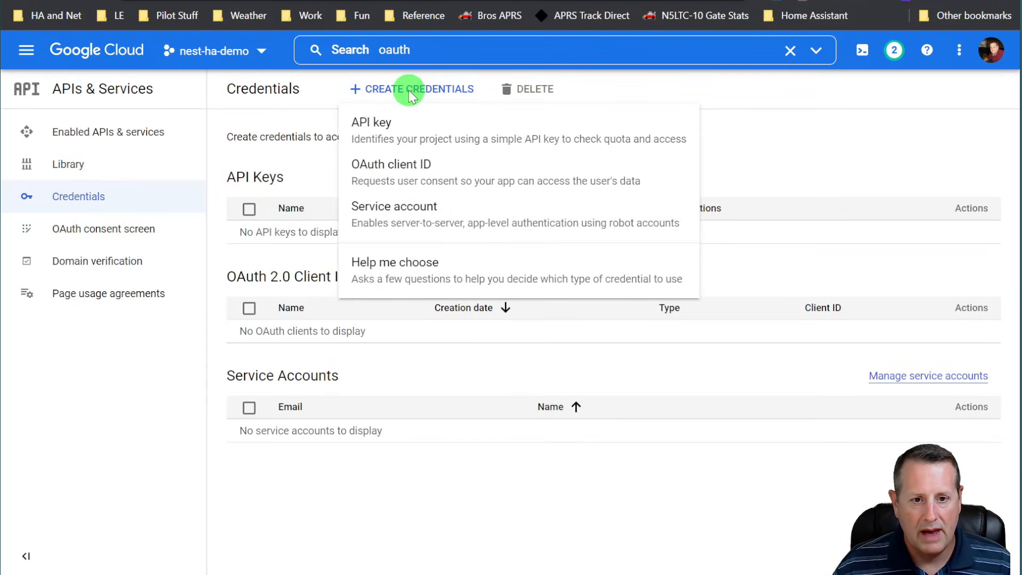
click(418, 175)
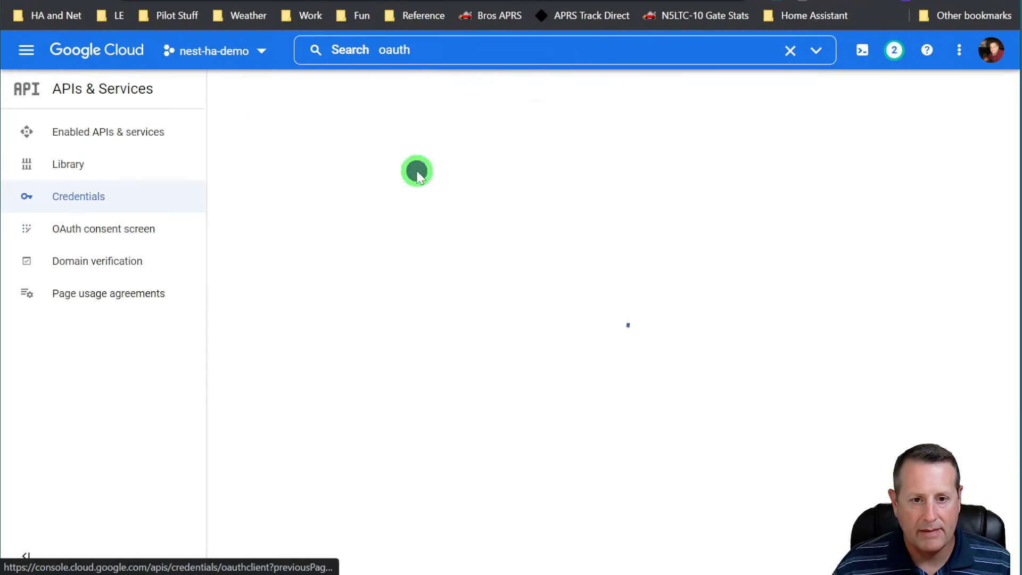
click(402, 211)
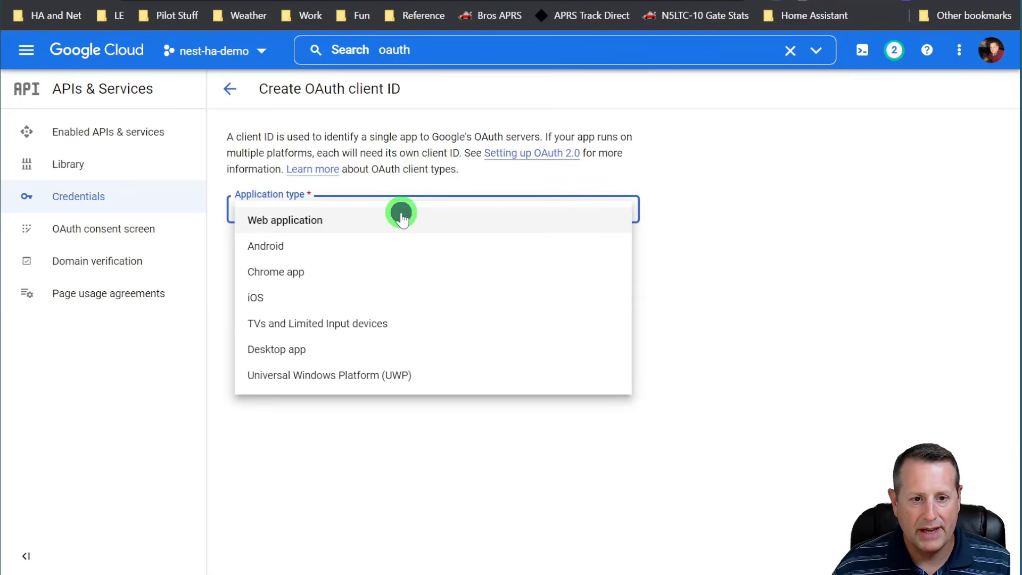
click(315, 219)
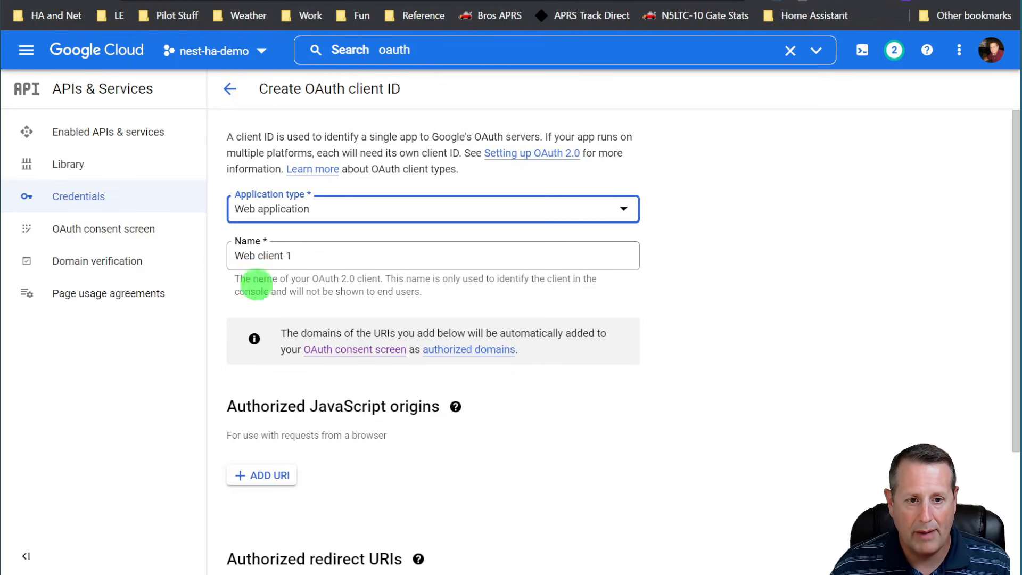
Step: Name the OAuth client ha-nest-demo-webapp
drag(299, 260, 218, 256)
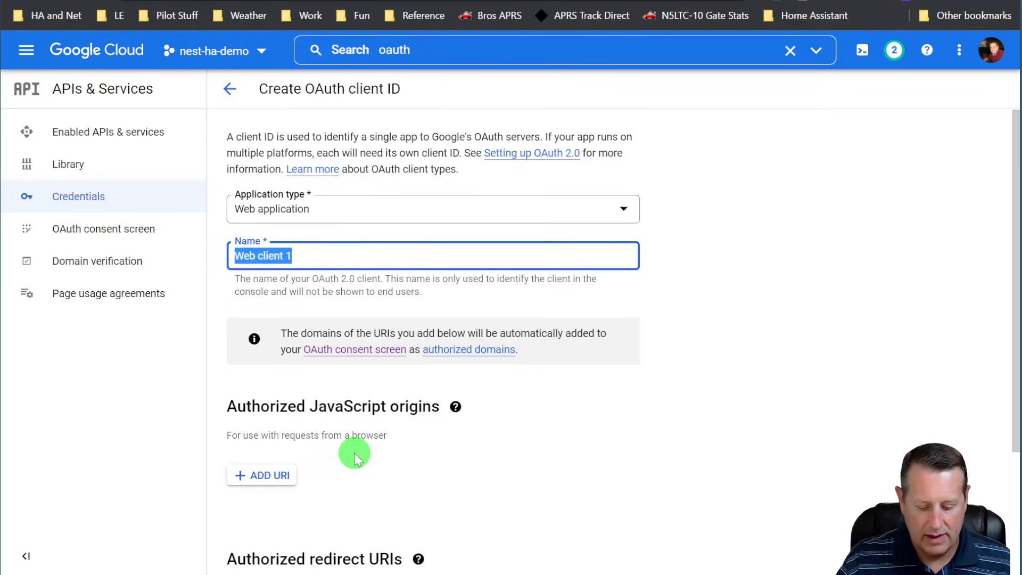
text(ha-ne)
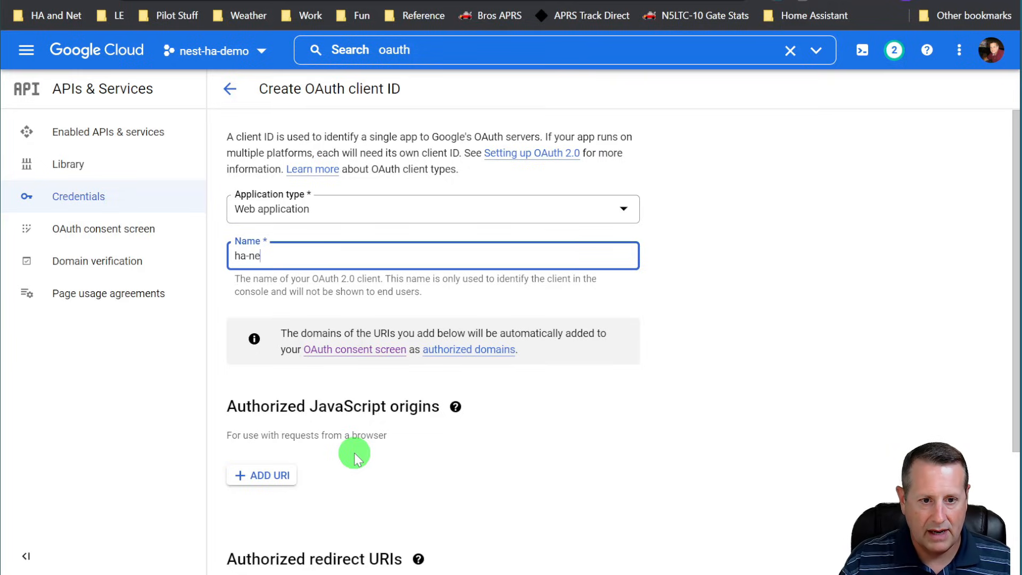
text(st-demo-webapp)
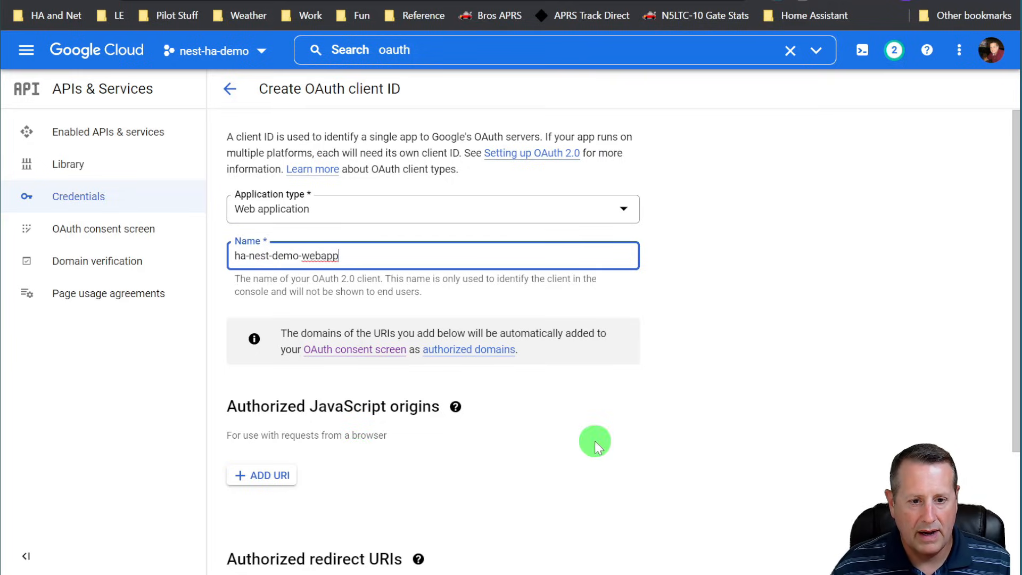
scroll(596, 436, down, 1)
scroll(586, 435, down, 1)
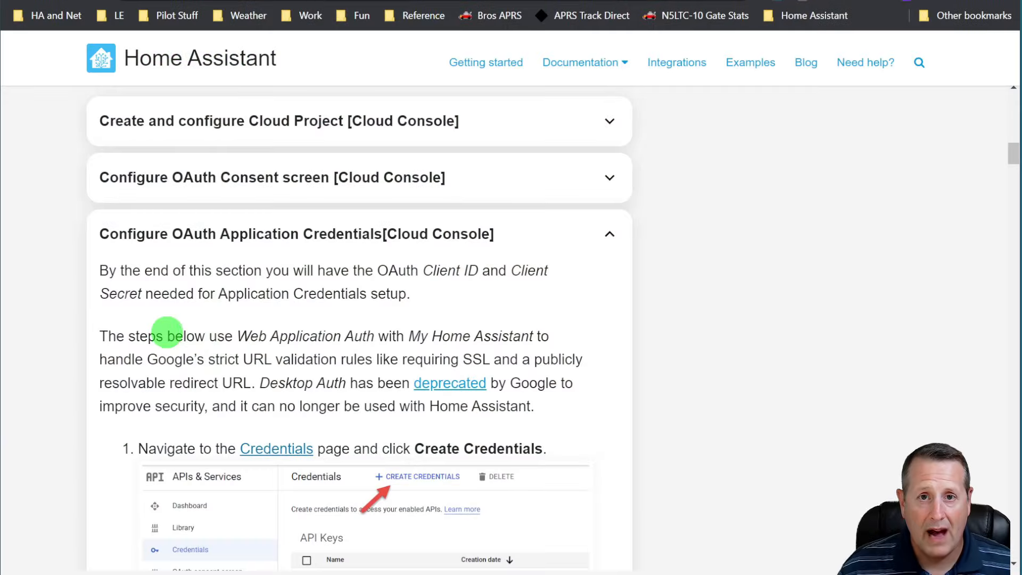
scroll(172, 340, down, 7)
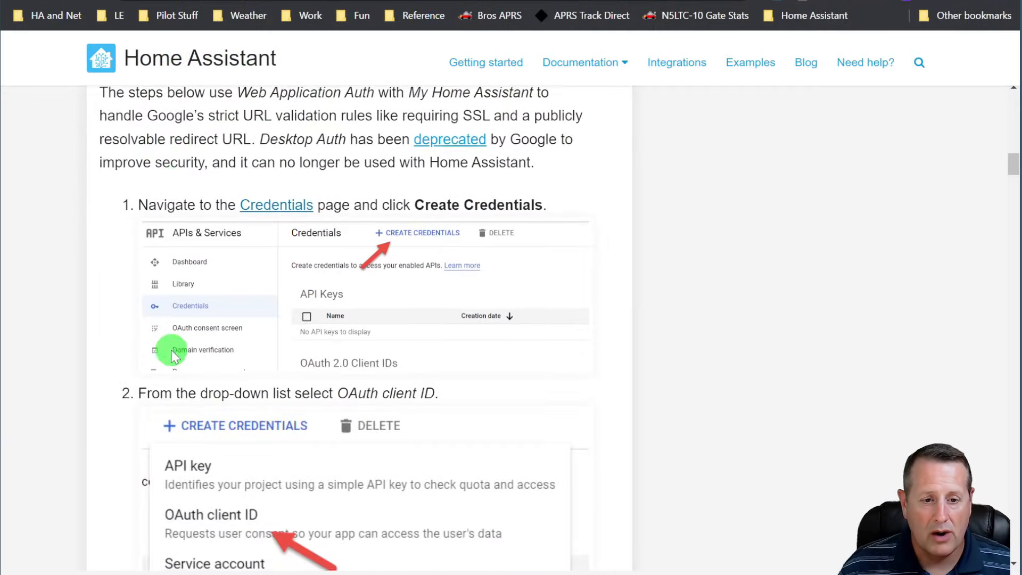
scroll(144, 353, down, 8)
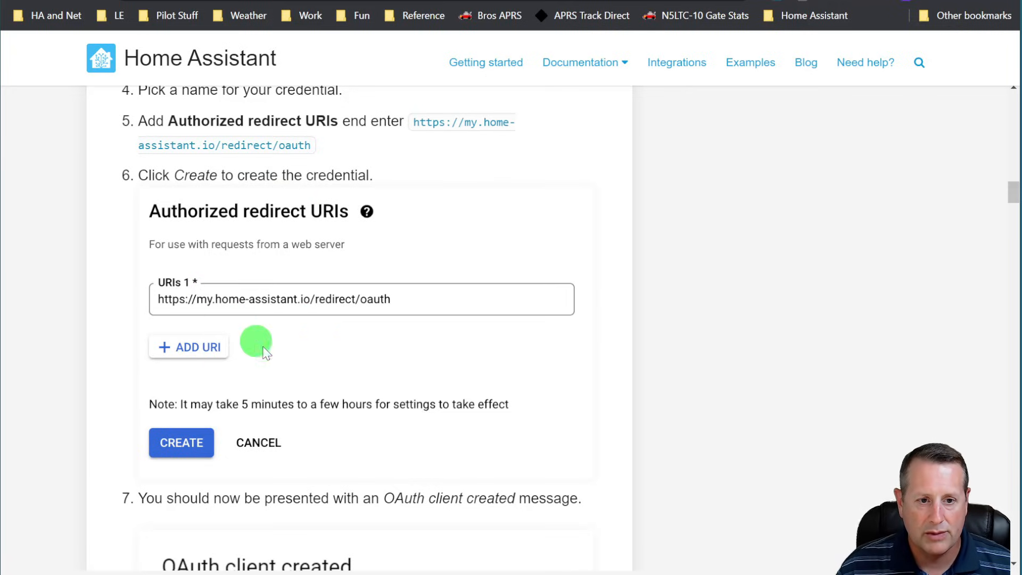
scroll(351, 293, up, 1)
drag(414, 202, 304, 229)
key(ctrl+c)
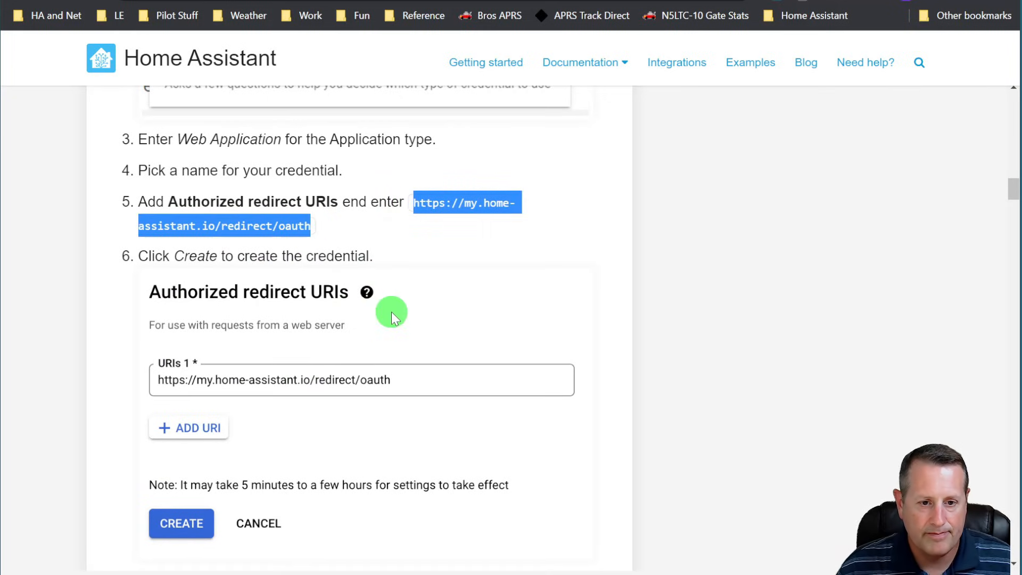
click(256, 1)
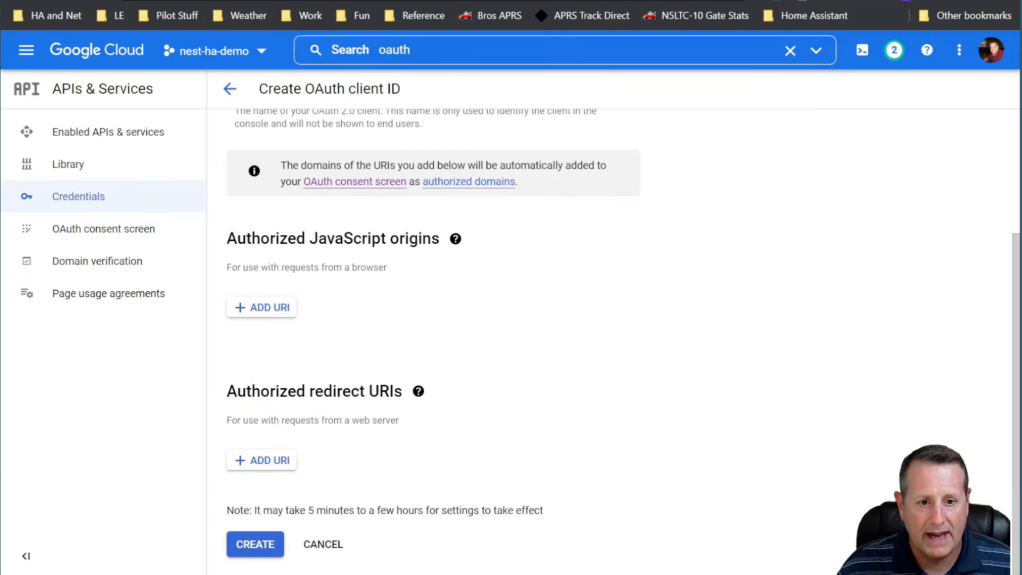
click(269, 461)
click(366, 471)
key(ctrl+v)
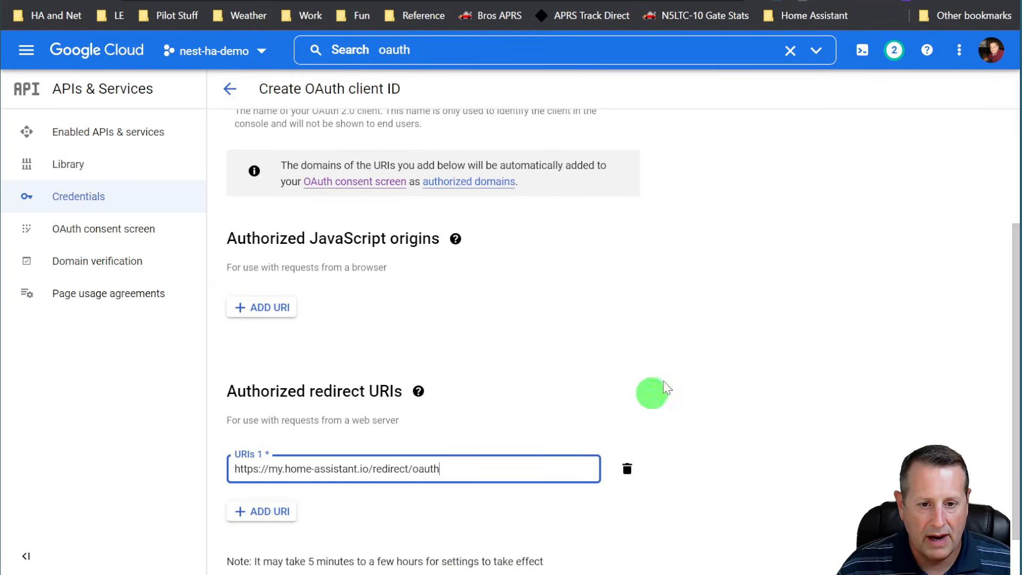
scroll(716, 344, up, 3)
scroll(717, 341, down, 5)
click(257, 543)
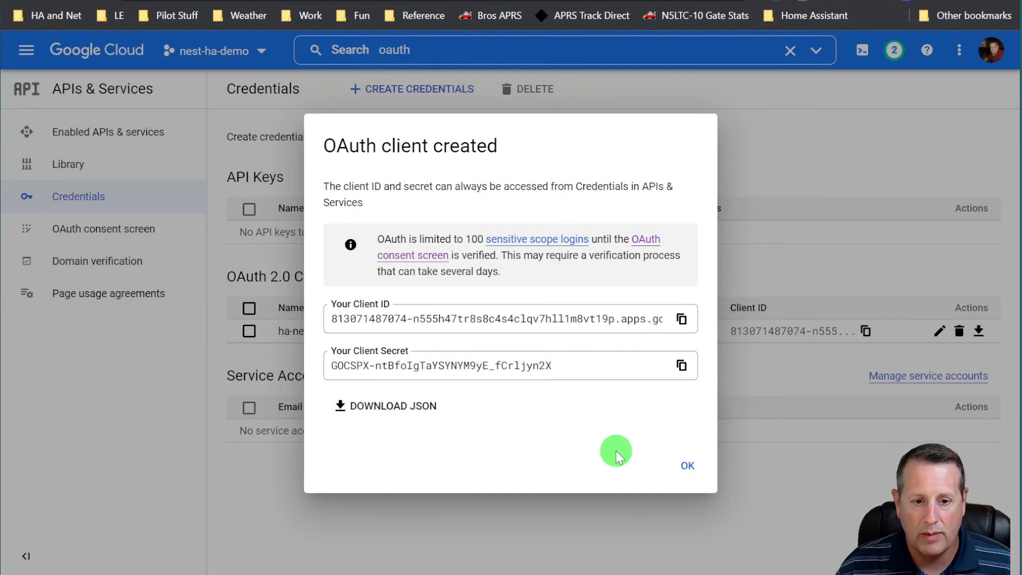
Step: Copy the new OAuth client's client ID and then its client secret
click(681, 320)
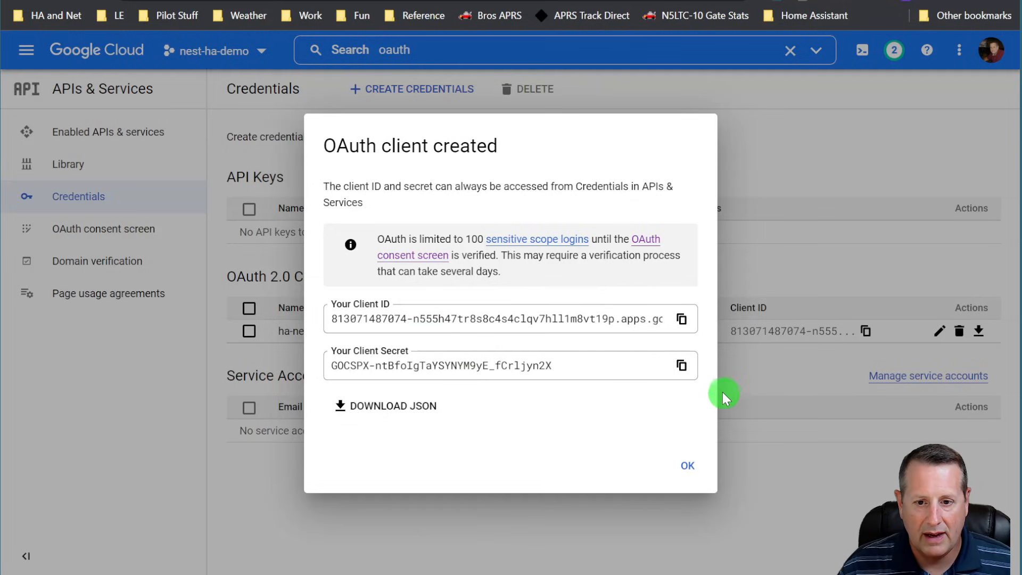
click(682, 366)
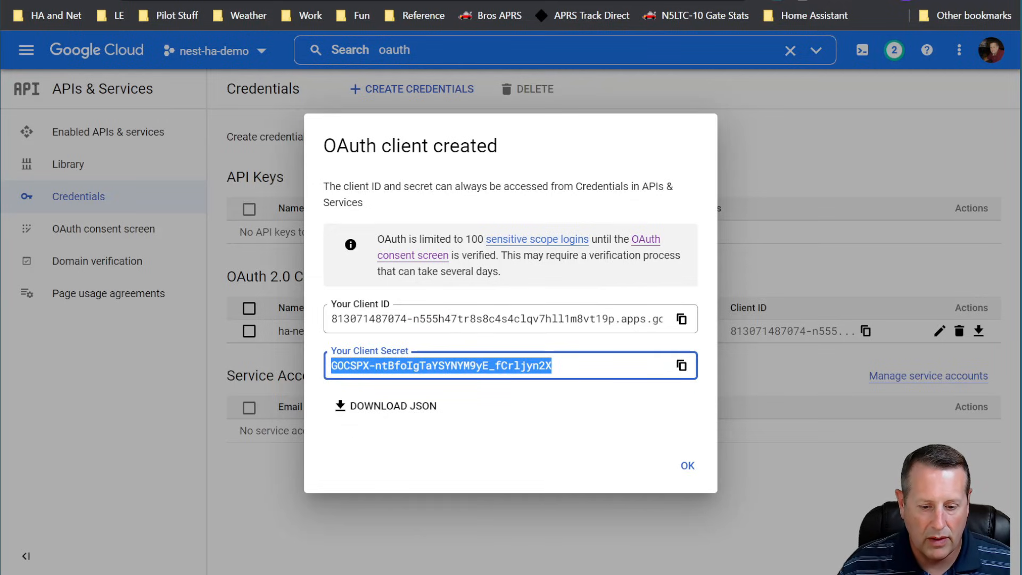
Step: Dismiss the new OAuth client's details and review the OAuth application credentials instructions in the Home Assistant documentation
click(688, 466)
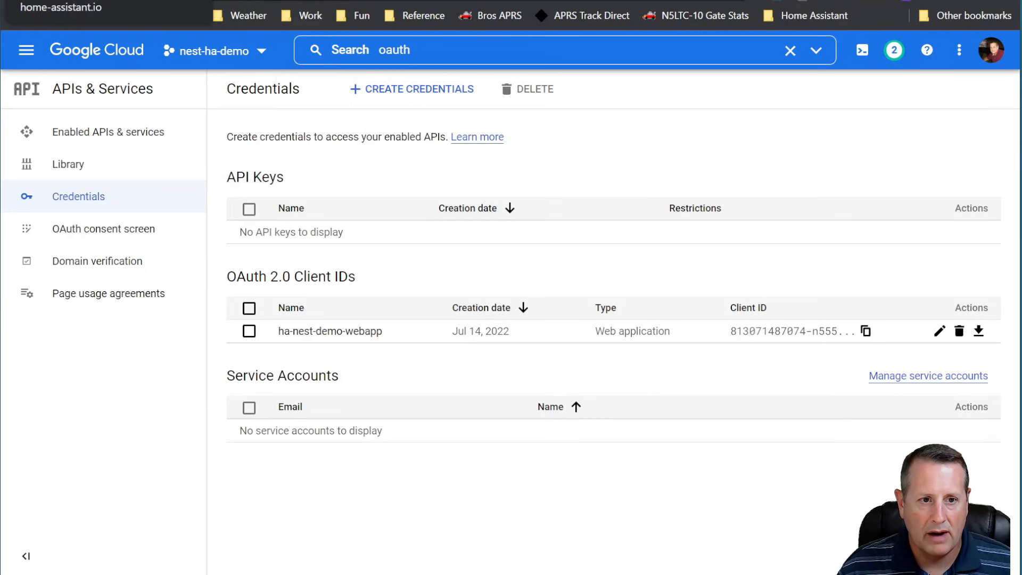
click(58, 0)
scroll(120, 404, up, 1)
scroll(121, 405, up, 15)
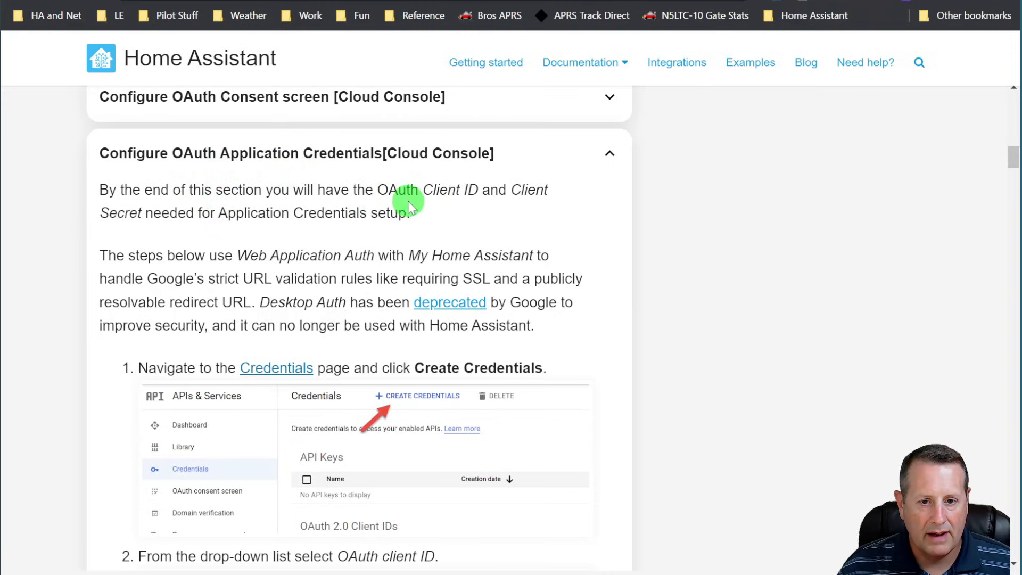
scroll(141, 249, down, 8)
scroll(153, 291, down, 17)
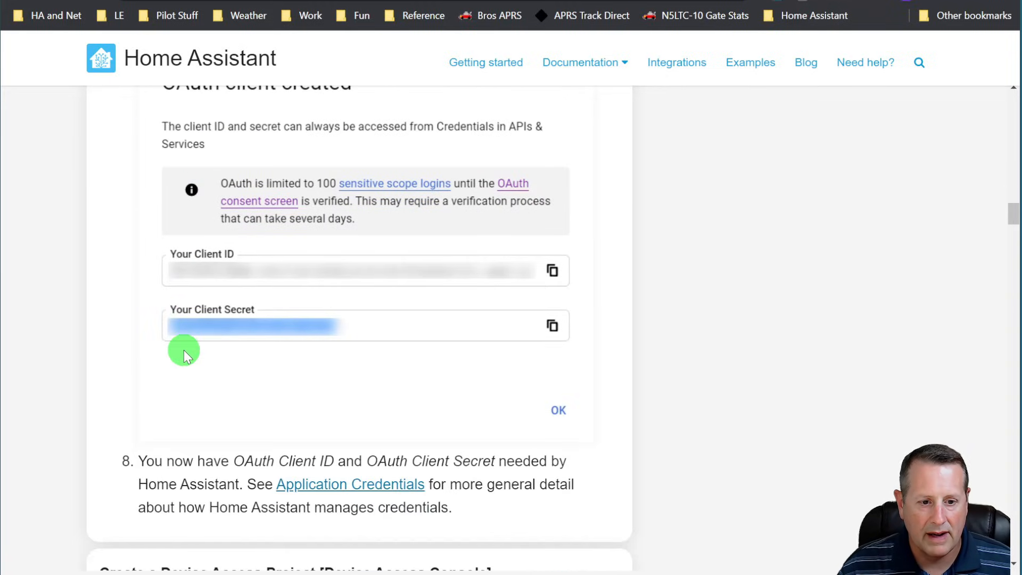
scroll(258, 462, down, 2)
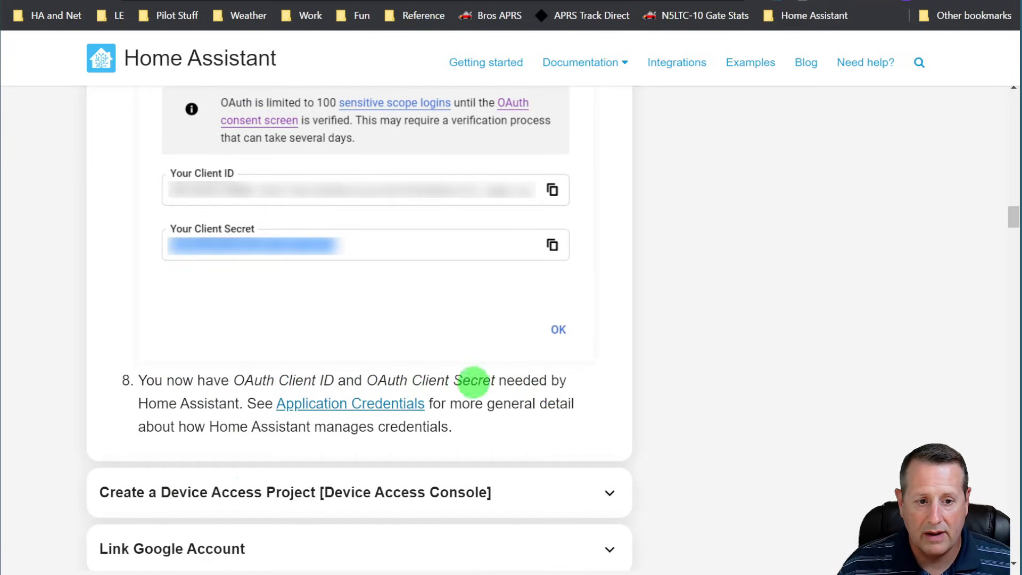
scroll(603, 405, up, 15)
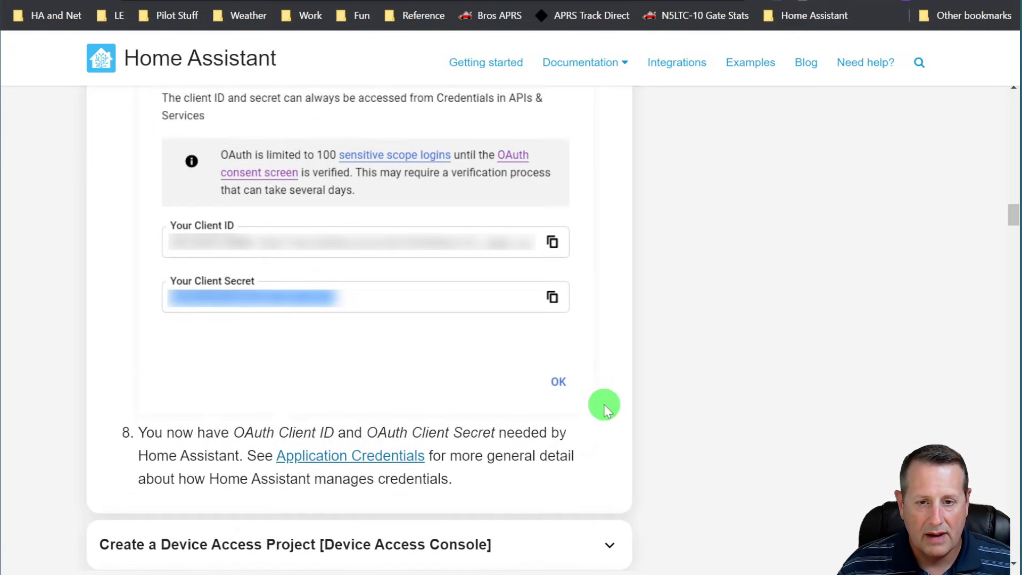
scroll(628, 271, up, 10)
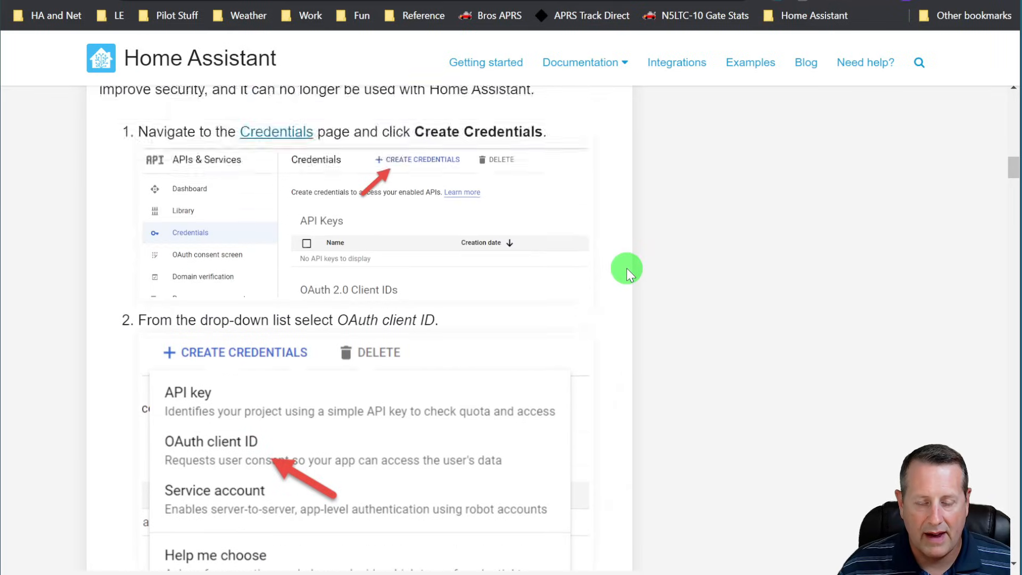
Step: Collapse the OAuth Application Credentials section, expand Create a Device Access Project, and open its Device Access Console link
click(610, 160)
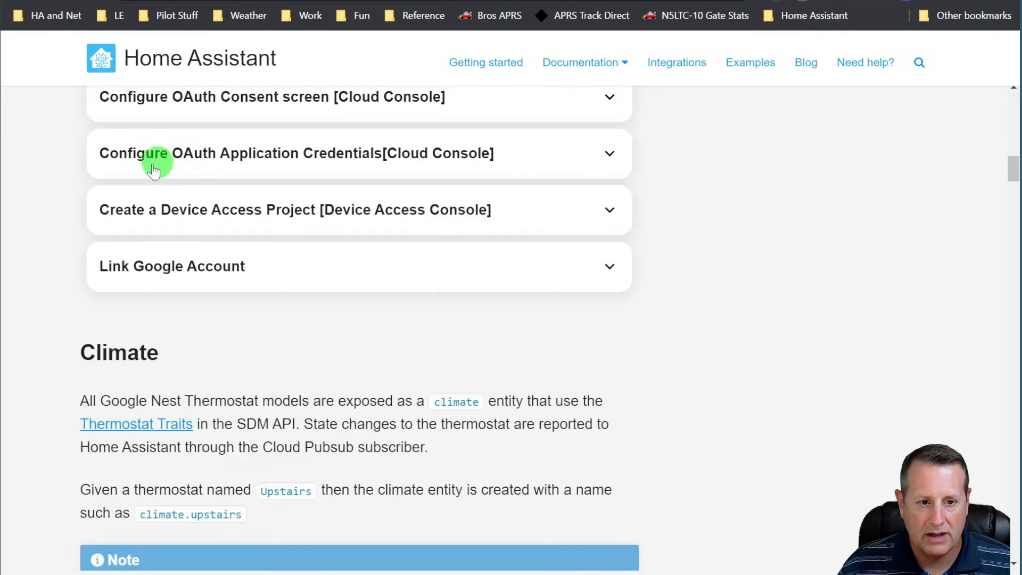
click(199, 217)
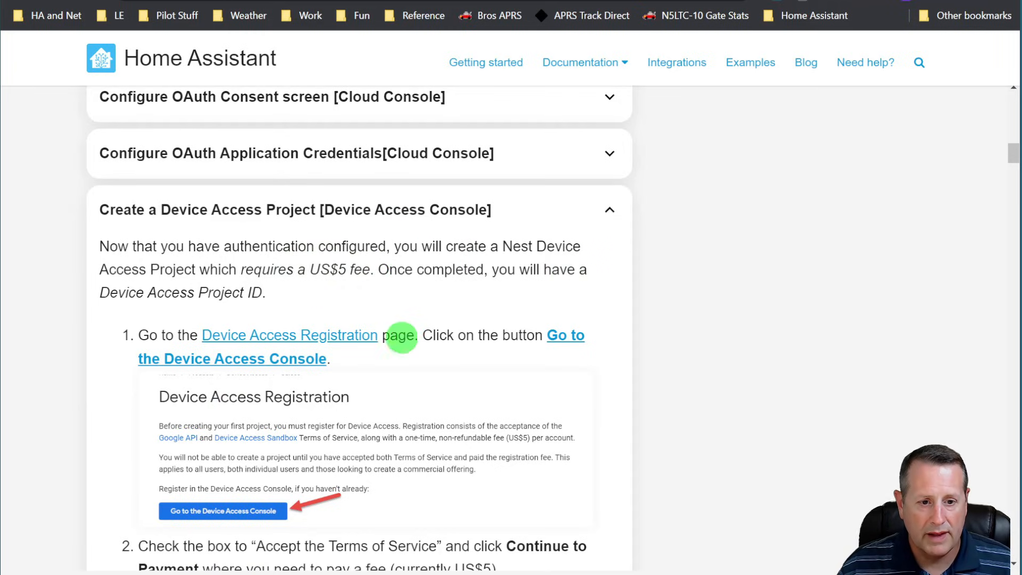
click(287, 364)
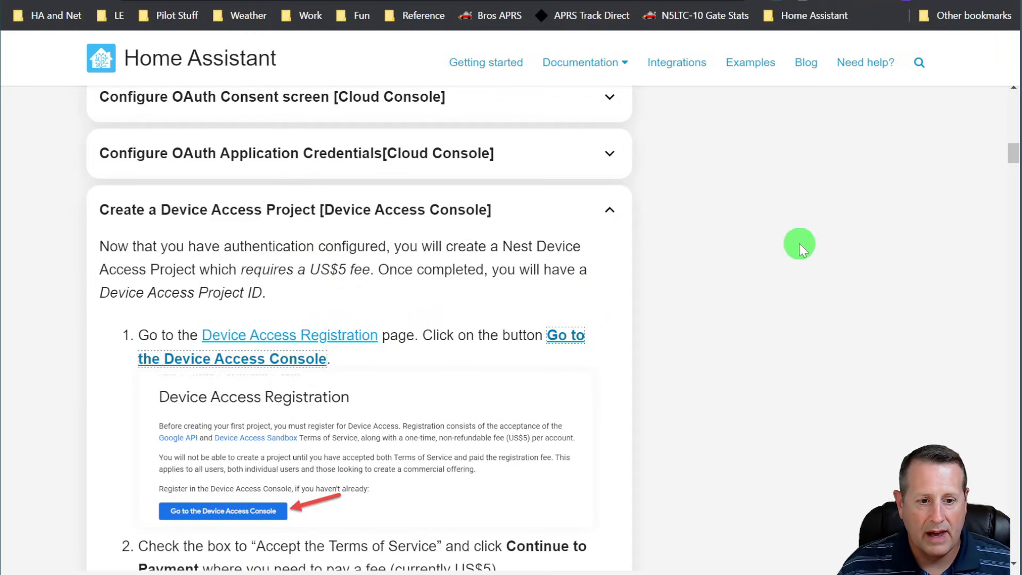
Step: Read the project creation instructions, switch to Device Access Console, and start a new project named ha-nest-demo
scroll(123, 229, down, 6)
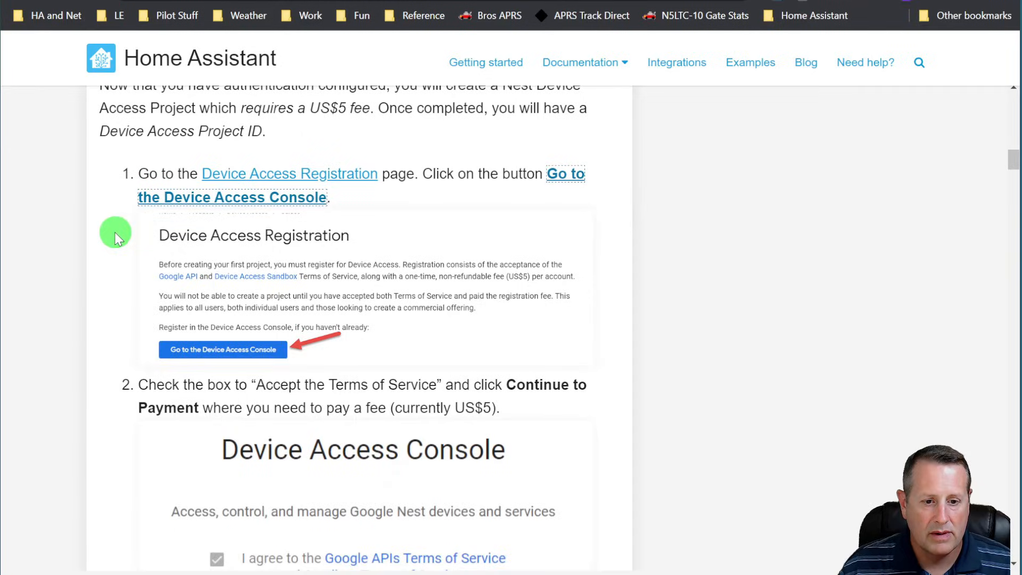
scroll(229, 330, down, 3)
scroll(297, 297, down, 4)
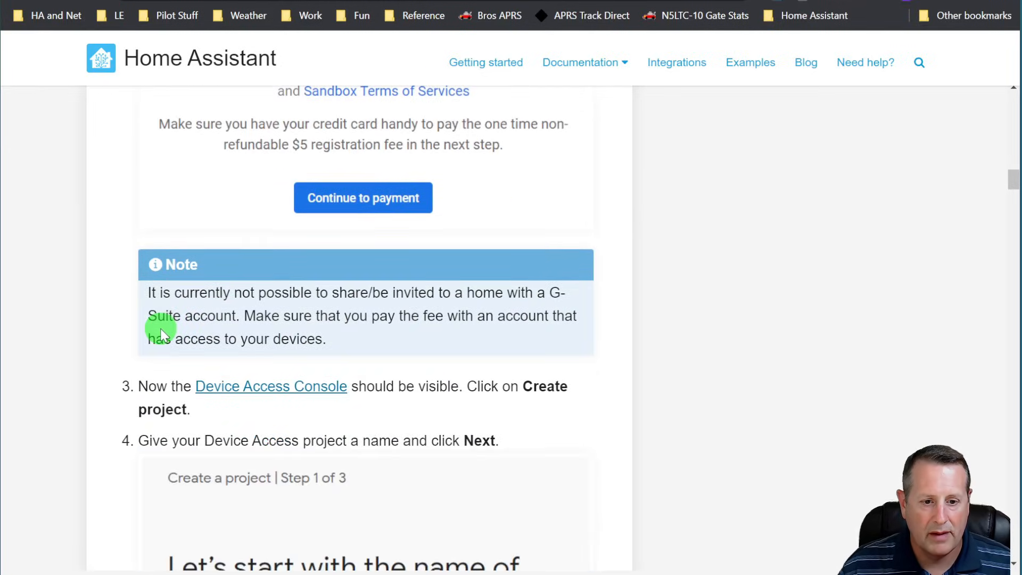
scroll(92, 340, down, 4)
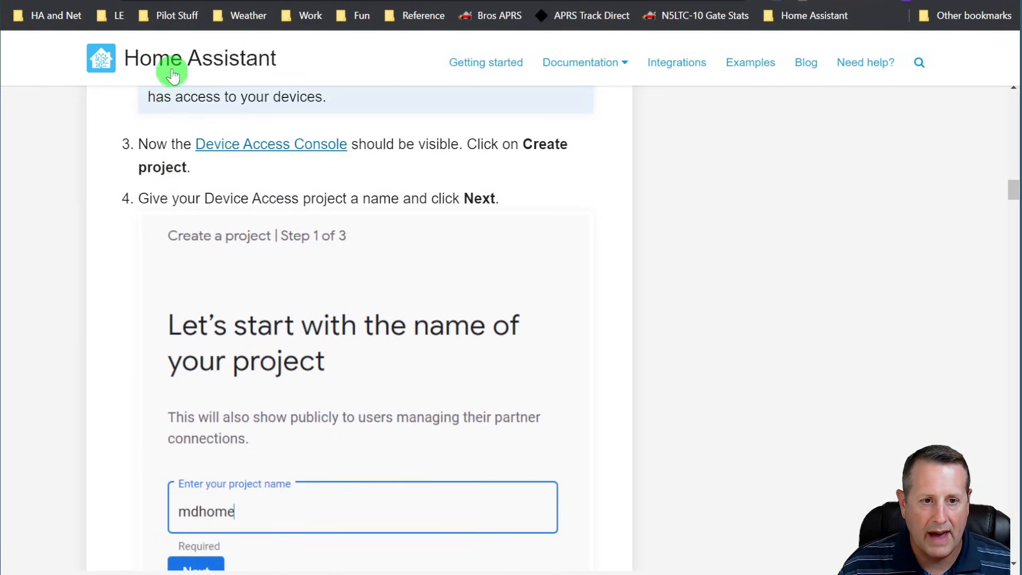
scroll(276, 351, down, 2)
scroll(283, 349, down, 2)
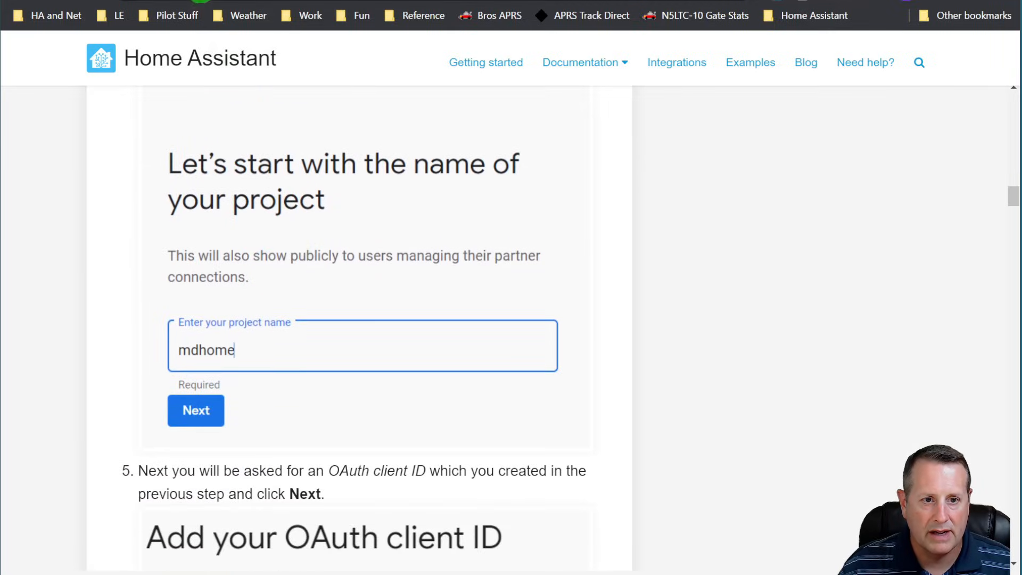
click(202, 1)
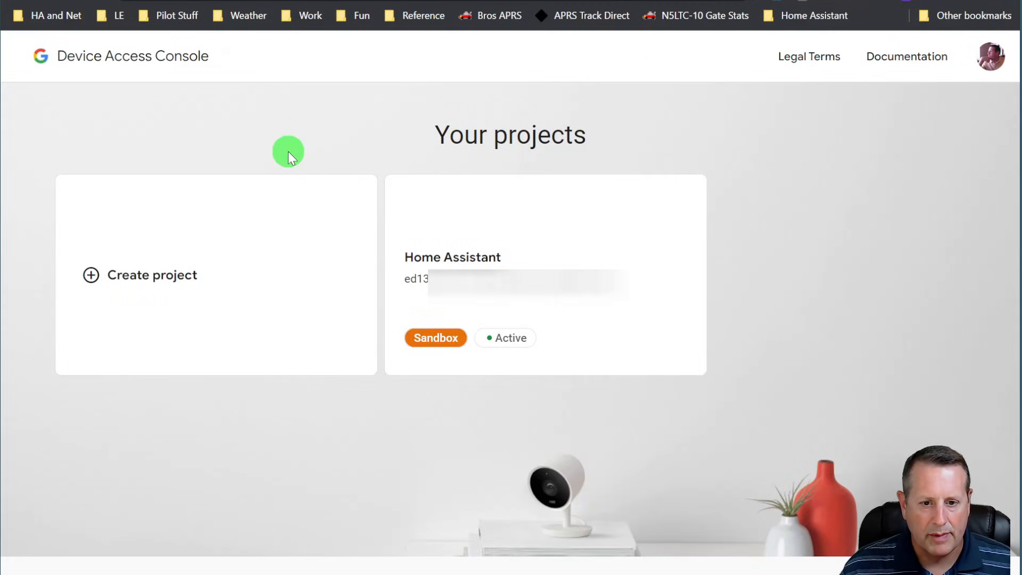
click(159, 275)
click(221, 426)
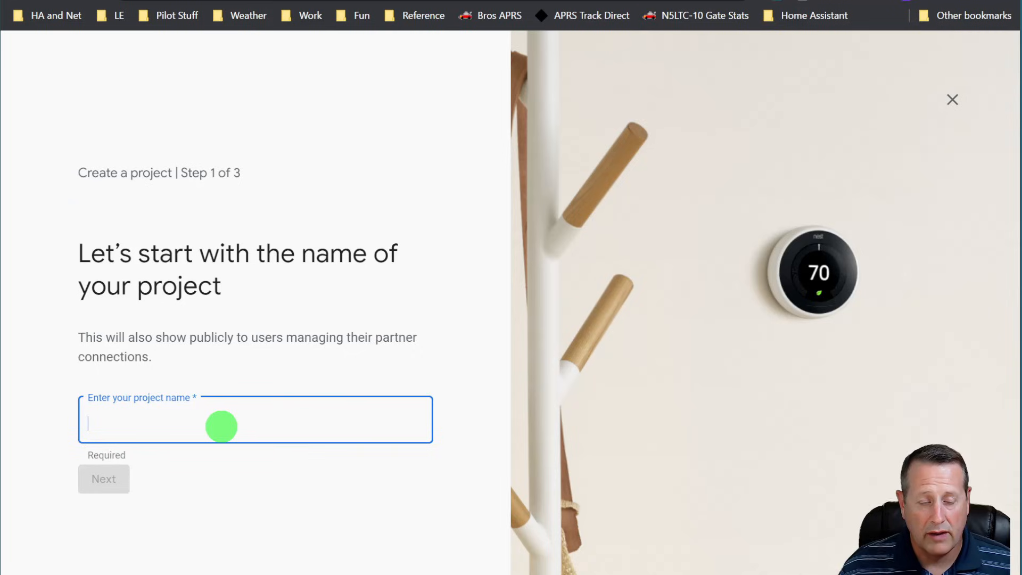
text(ha-nest-demo)
click(103, 479)
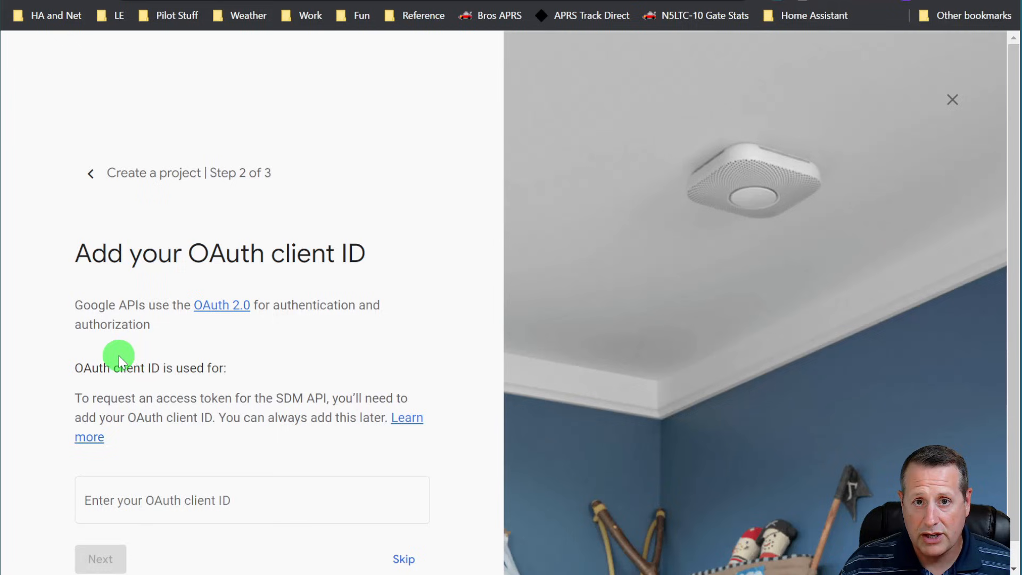
Step: Switch to Google Cloud, open the ha-nest-demo-webapp OAuth client, and copy its client ID
scroll(127, 384, down, 1)
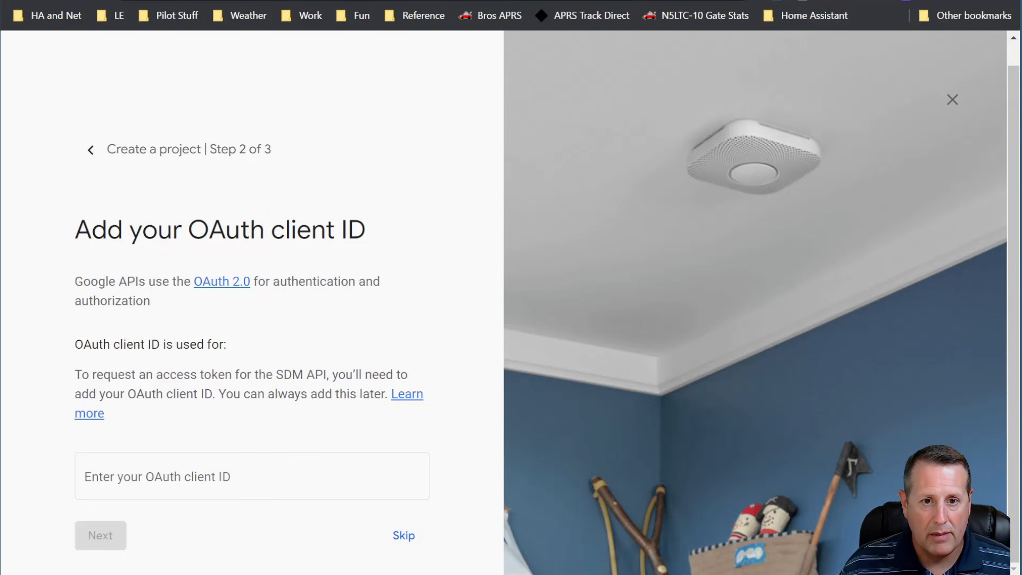
click(453, 1)
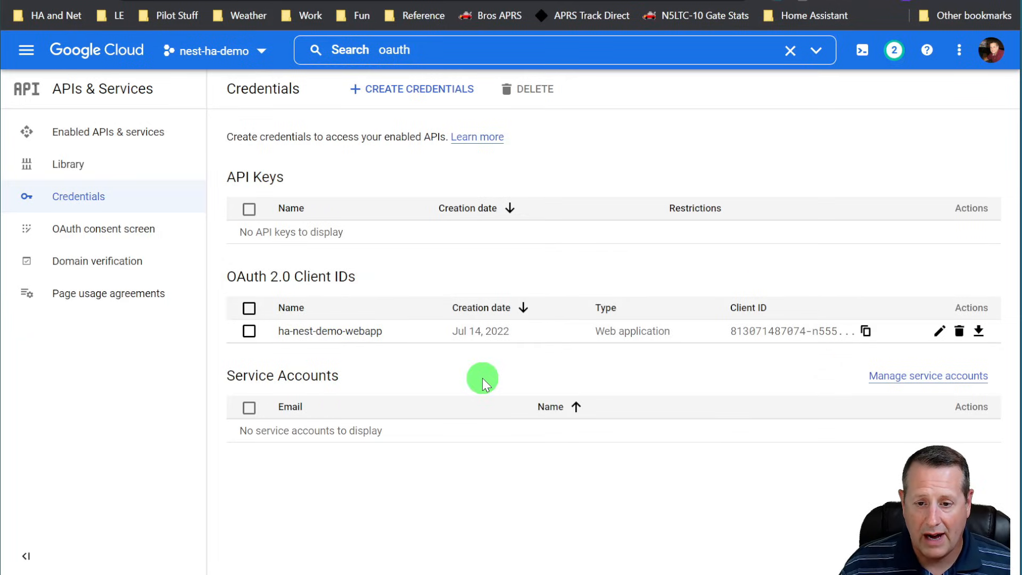
click(939, 333)
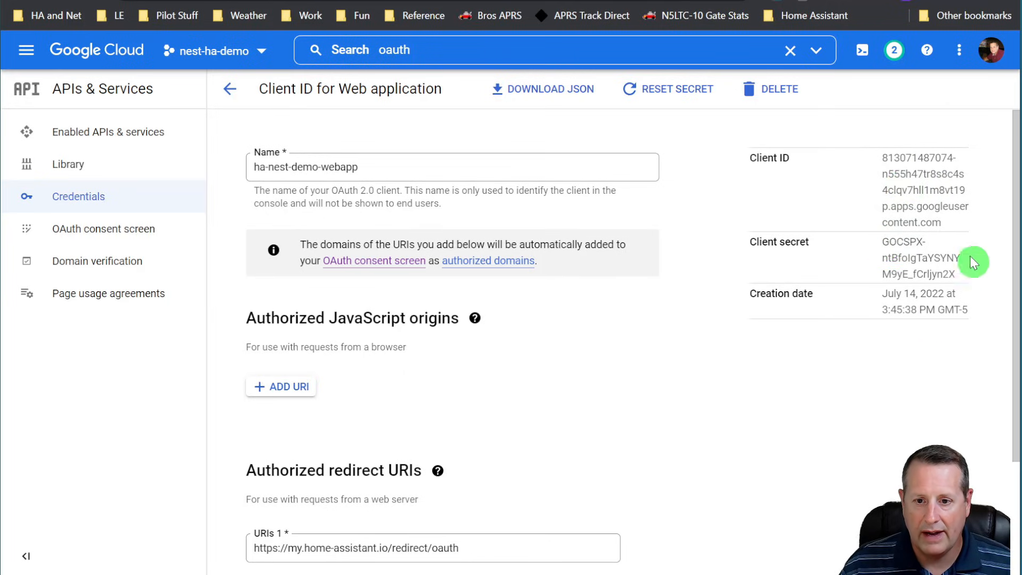
drag(945, 228, 887, 160)
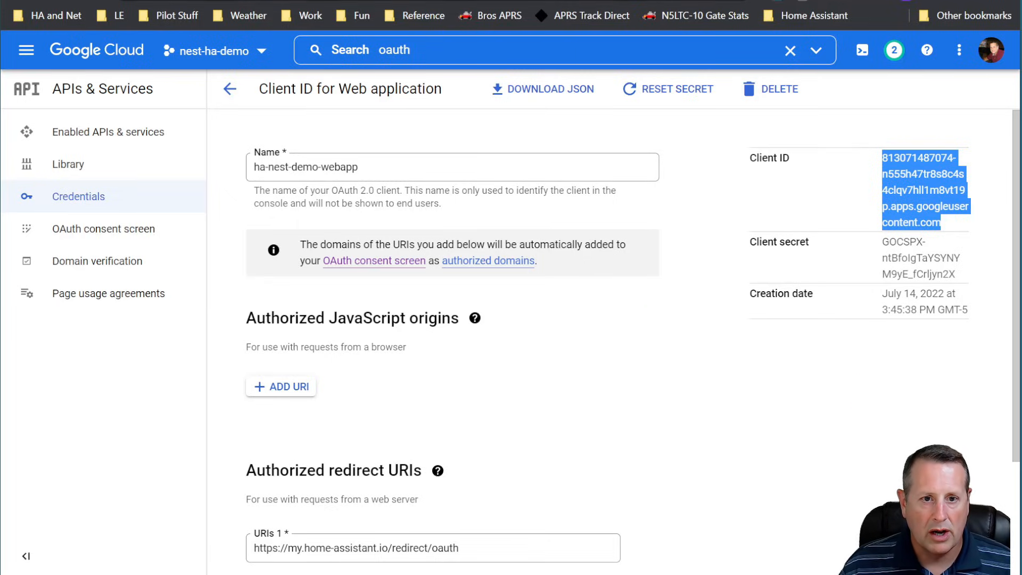
Step: Return to Device Access Console, paste the OAuth client ID for the new project, and continue to the Events step
key(ctrl+Tab)
click(223, 485)
key(ctrl+v)
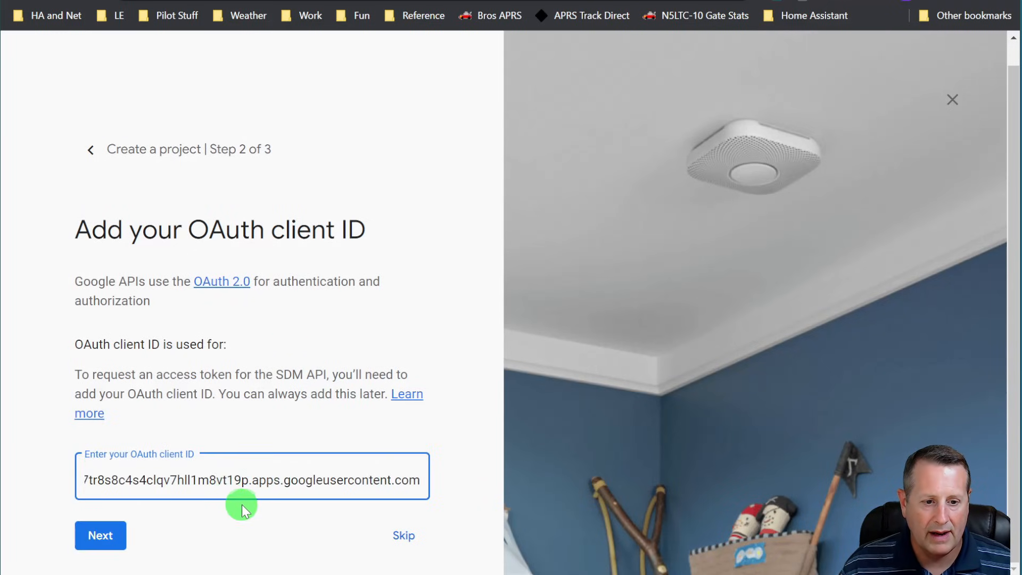
click(104, 538)
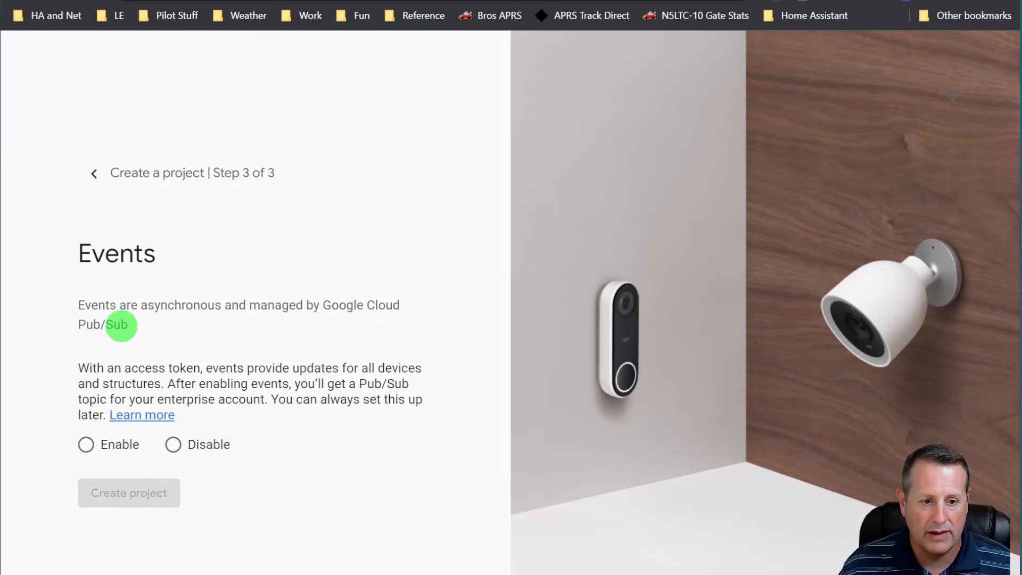
Step: Enable events for the ha-nest-demo project, create it, and review its project info
click(86, 444)
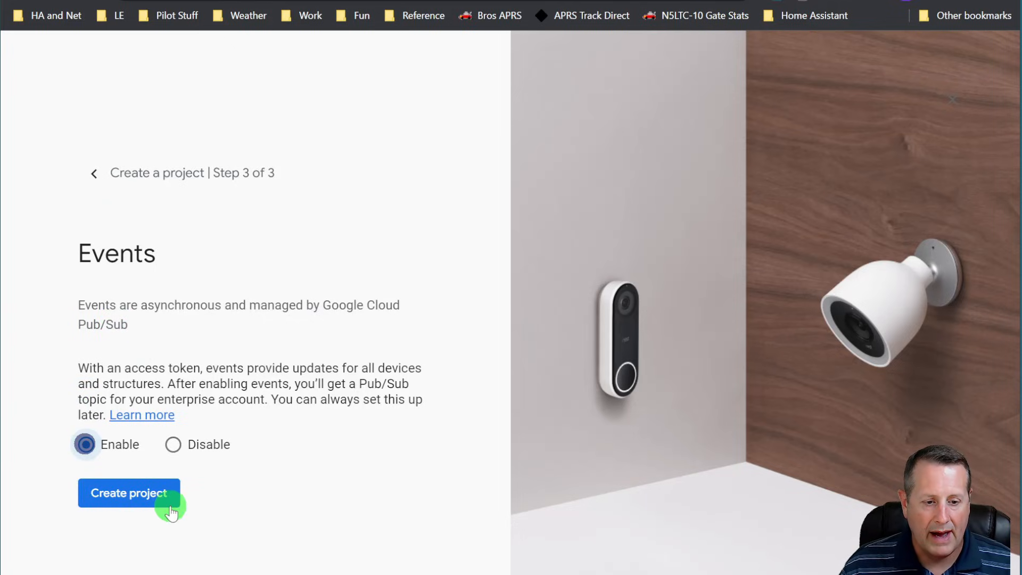
click(148, 496)
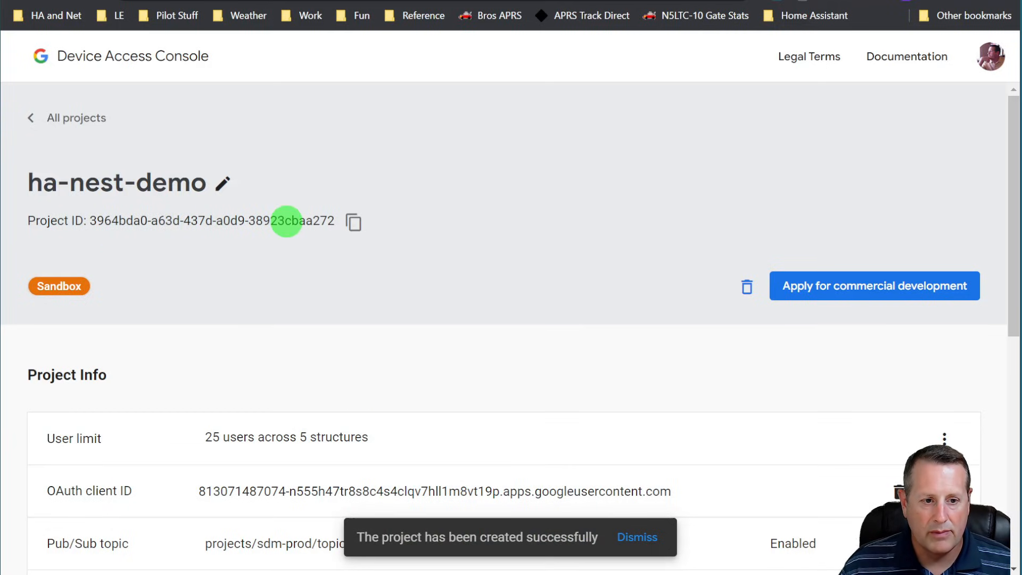
scroll(325, 287, down, 1)
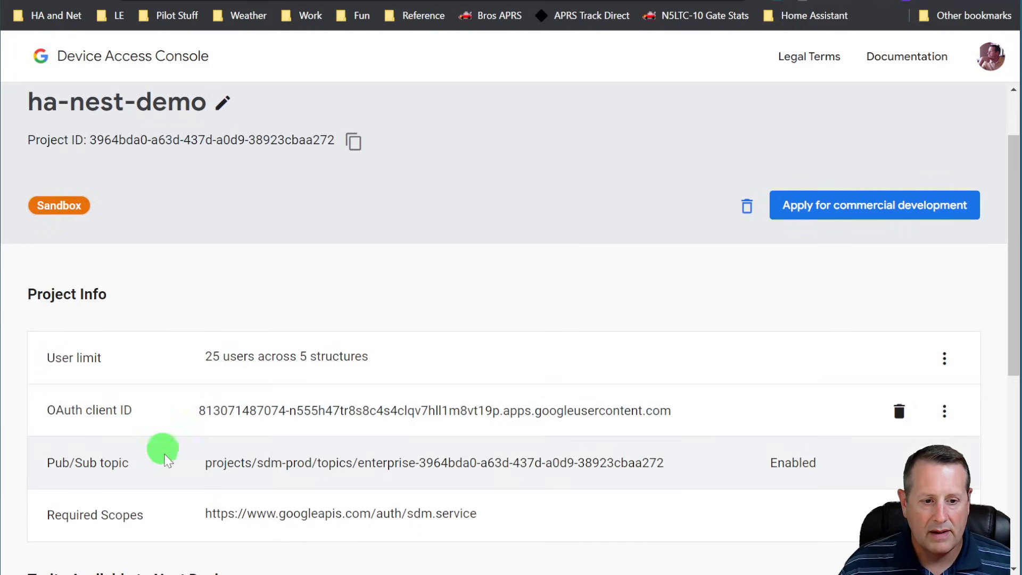
scroll(149, 428, up, 1)
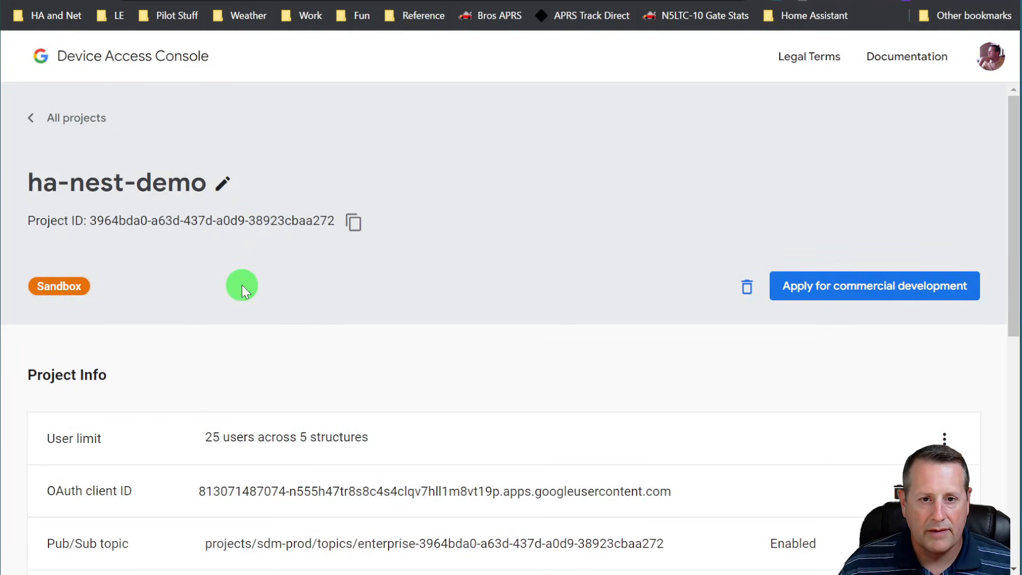
Step: Return to the Home Assistant documentation, collapse the finished Create a Device Access Project section, and expand Link Google Account
click(90, 2)
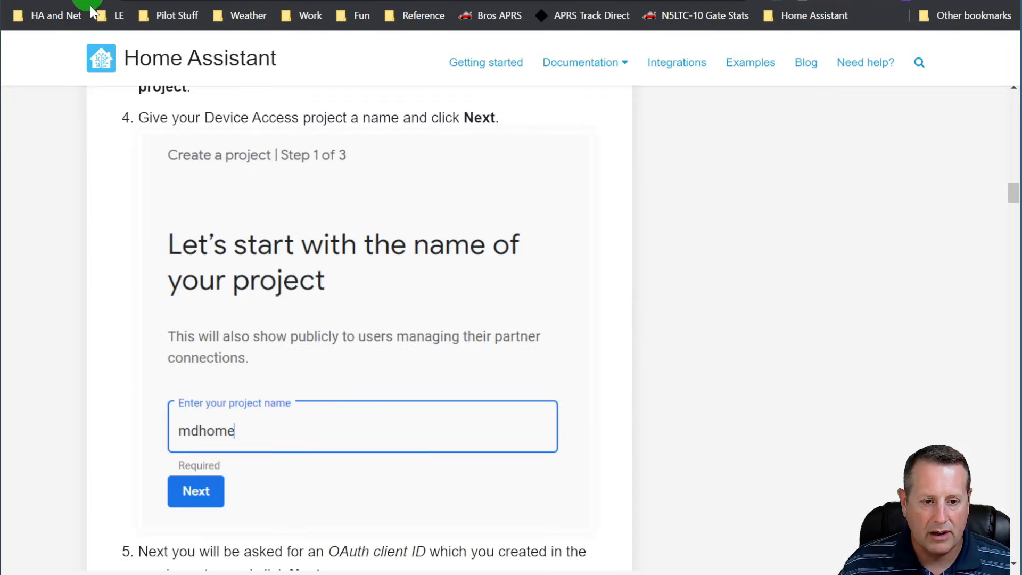
scroll(117, 299, down, 15)
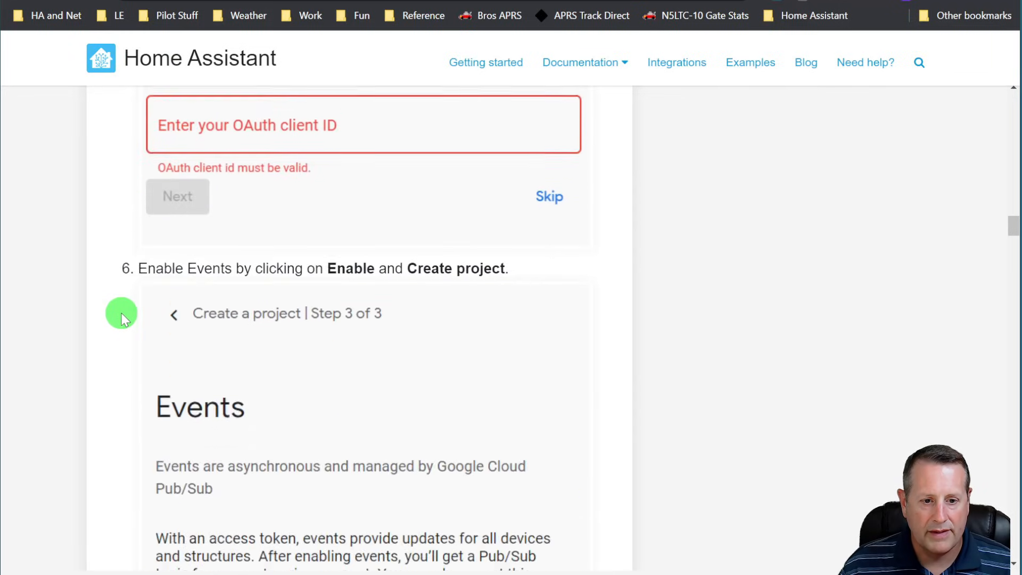
scroll(120, 318, down, 5)
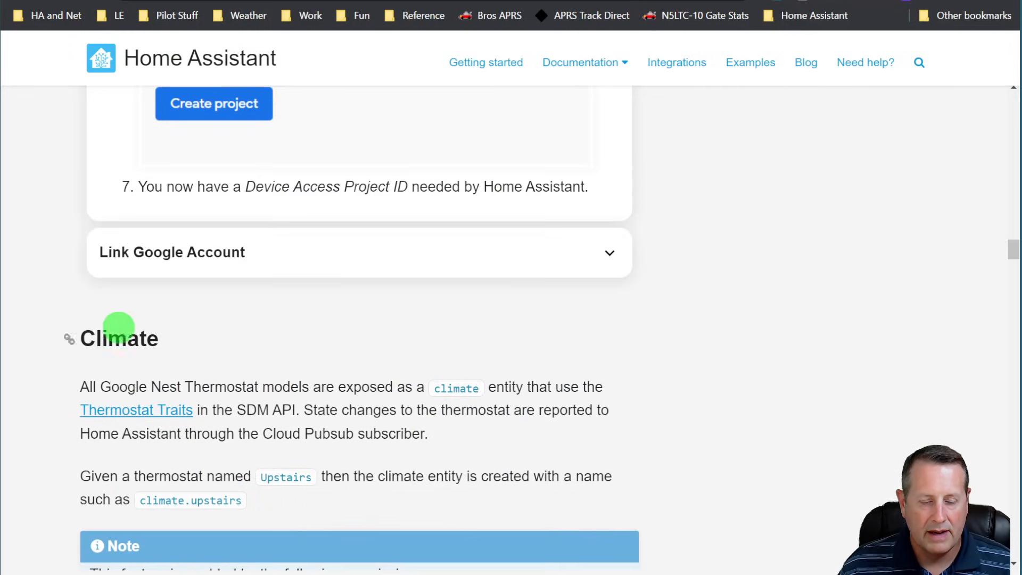
scroll(675, 302, up, 20)
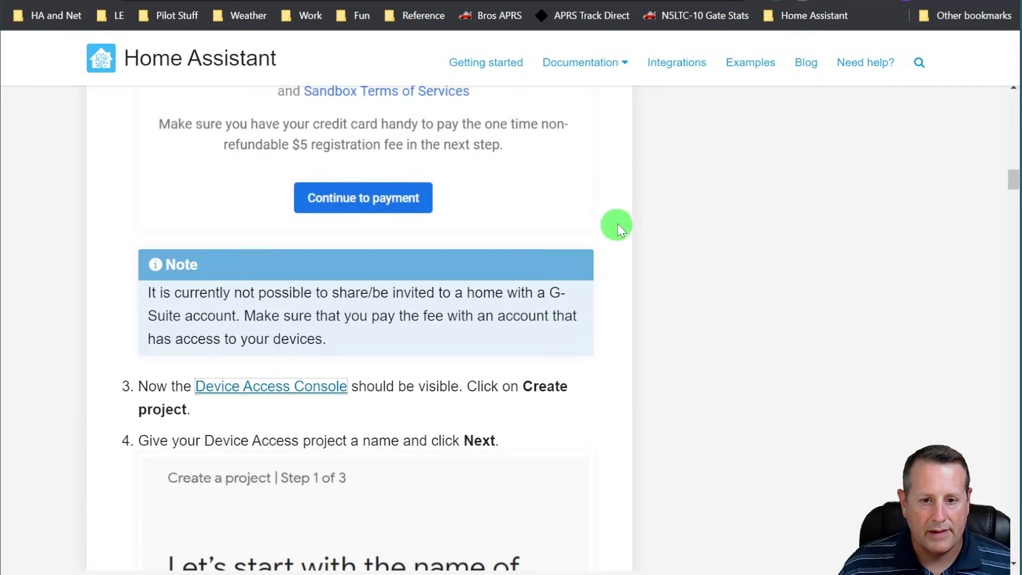
scroll(618, 233, up, 15)
click(609, 373)
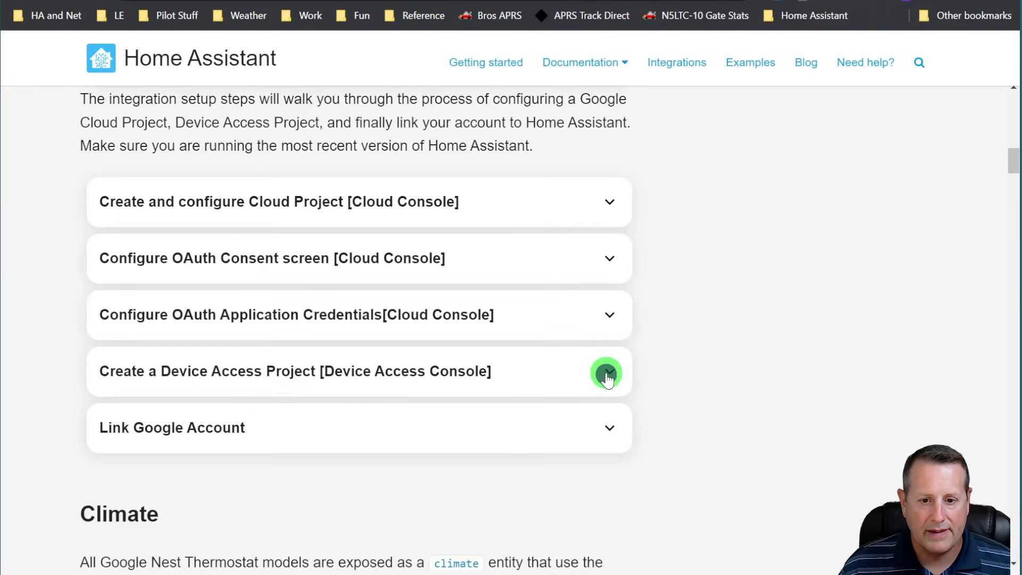
scroll(607, 377, down, 4)
click(326, 201)
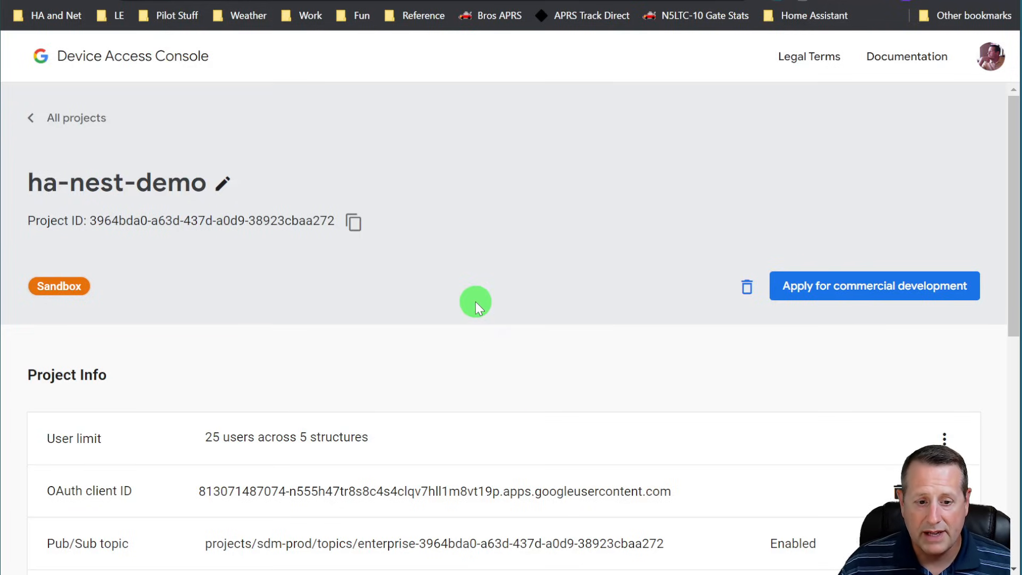
Step: Check the OAuth client's credentials in Google Cloud and read the Link Google Account instructions in the Home Assistant documentation
click(471, 0)
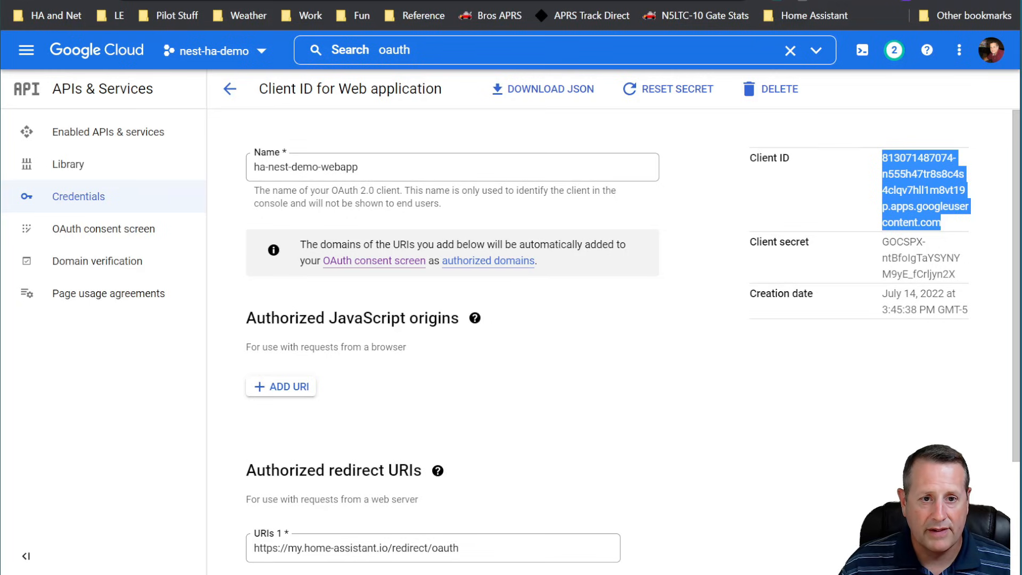
click(176, 1)
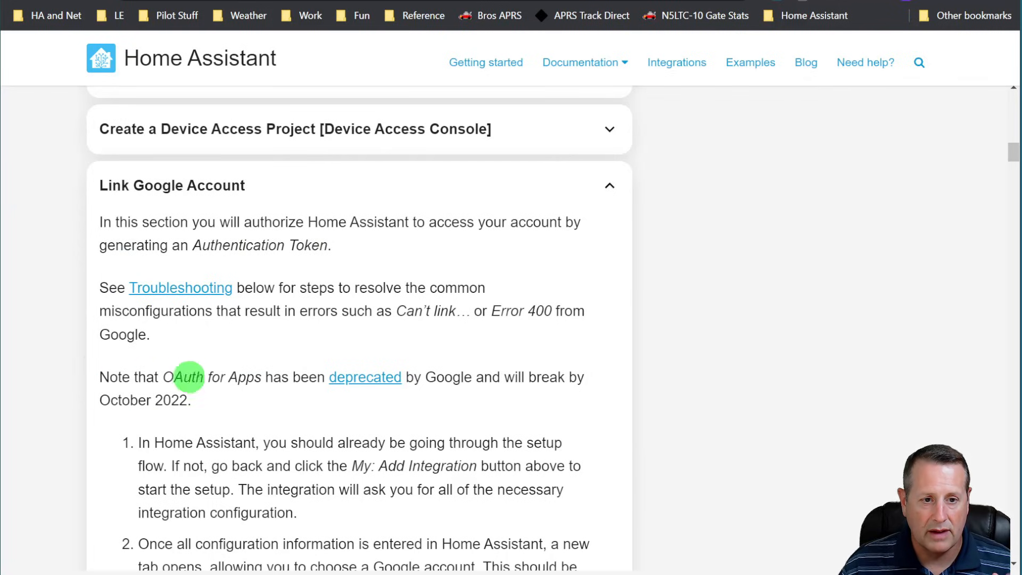
scroll(67, 322, down, 5)
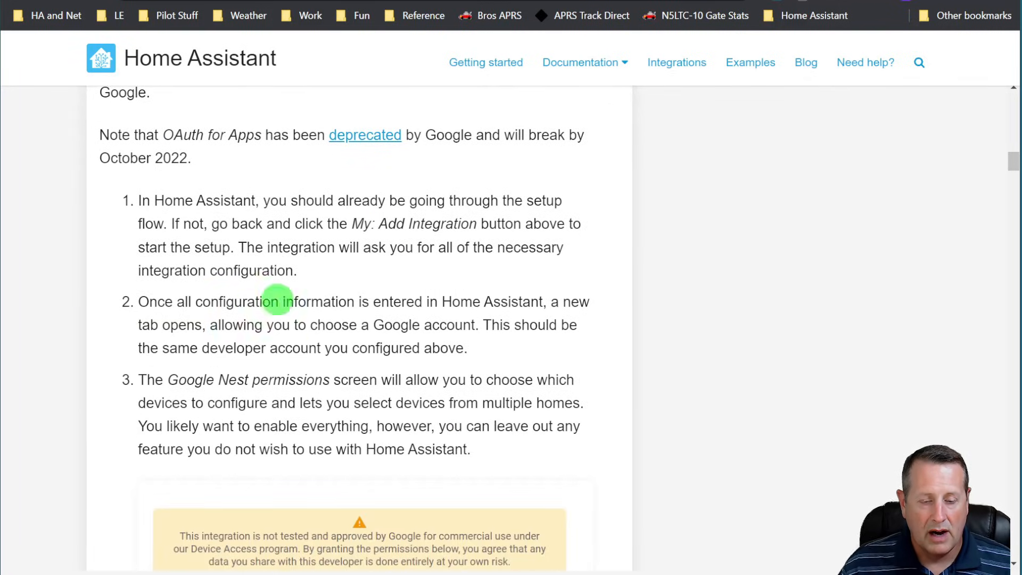
Step: Return to Home Assistant, submit the Nest cloud project instructions, and agree to configure application credentials
click(106, 0)
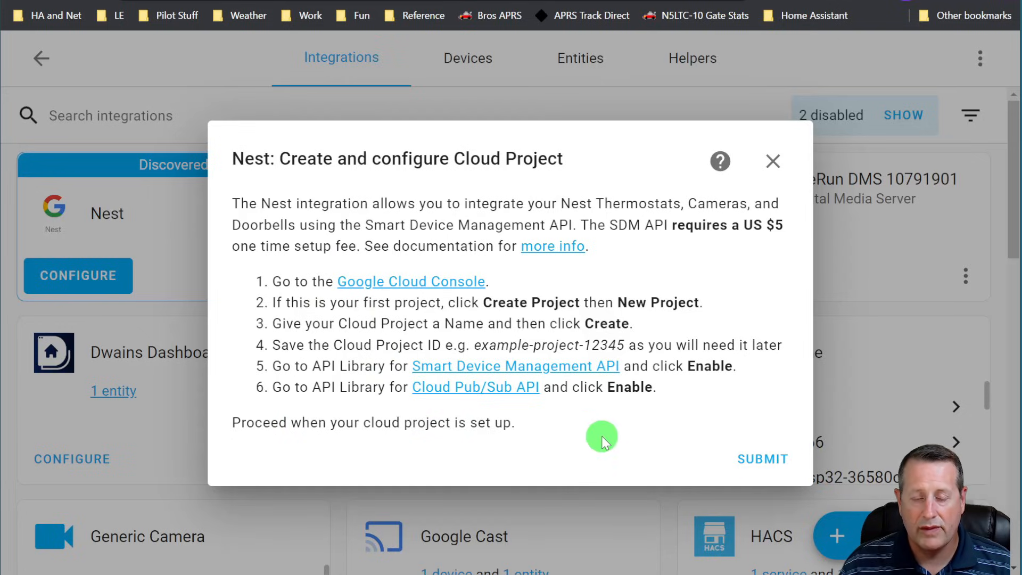
click(758, 462)
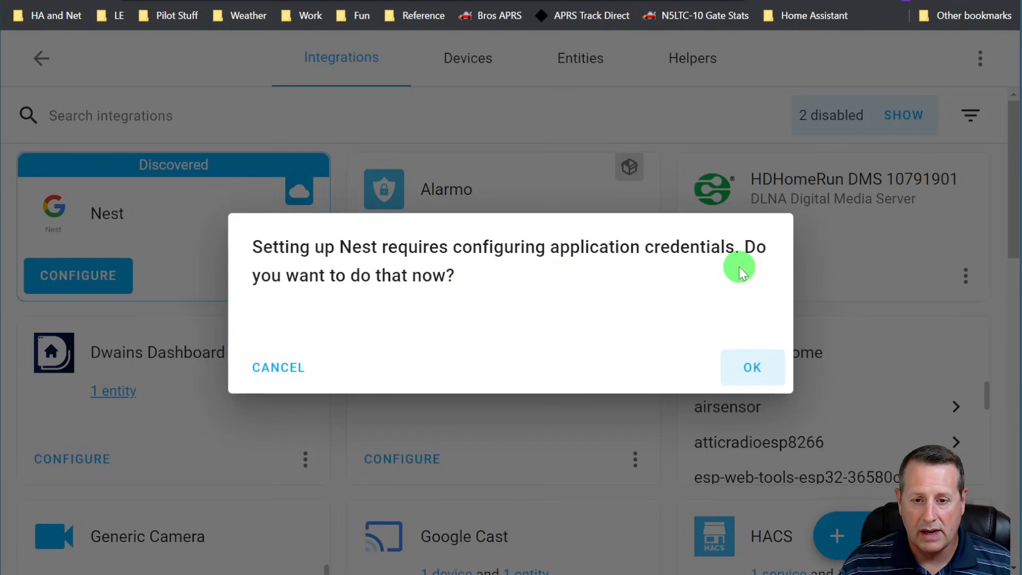
click(755, 362)
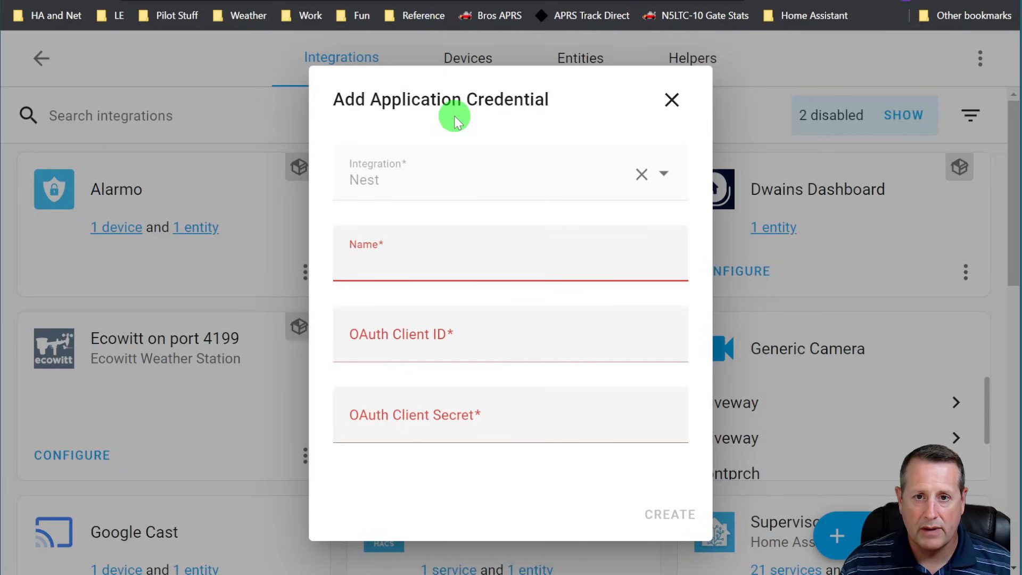
Step: Name the application credential Nest Demo Creds and fill in the OAuth client ID copied from Google Cloud
click(477, 271)
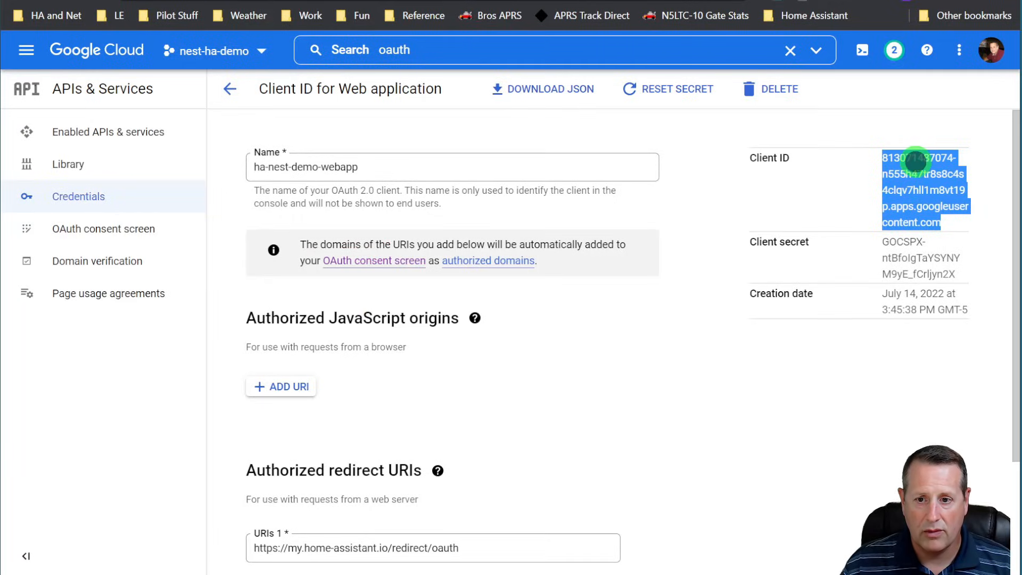
right_click(916, 160)
click(941, 178)
click(467, 336)
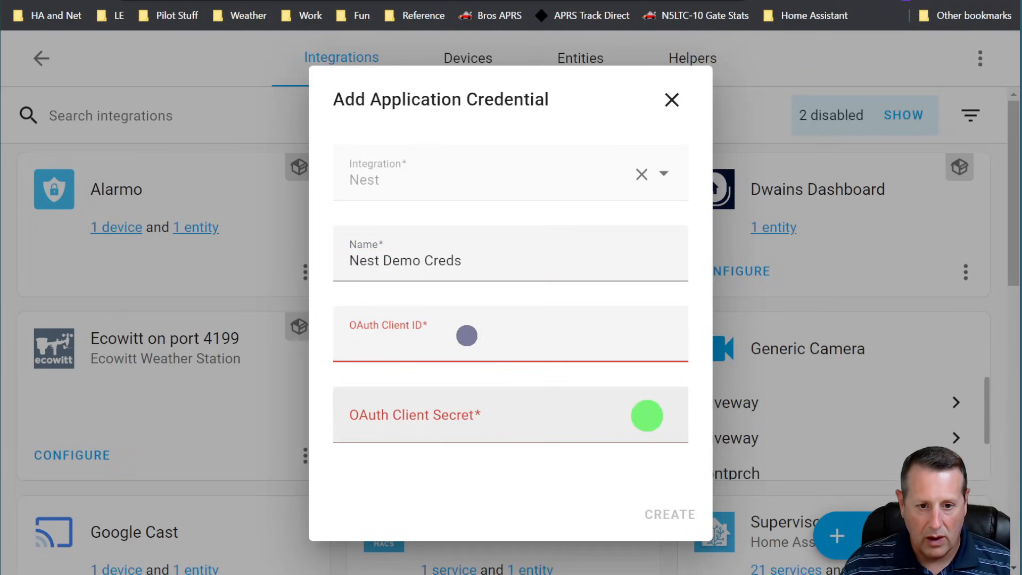
key(ctrl+v)
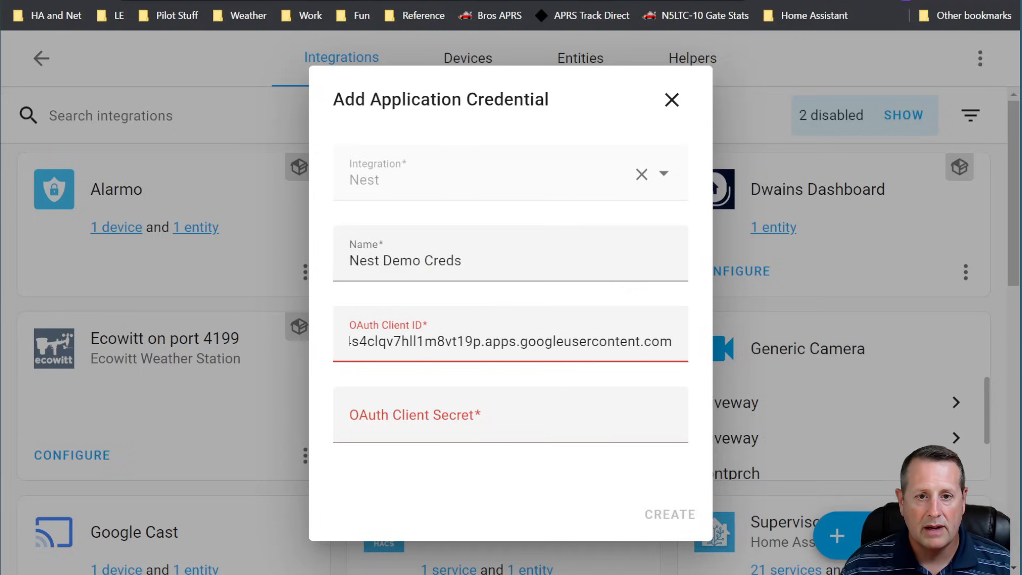
Step: Copy the OAuth client secret from Google Cloud into the credential's OAuth Client Secret field and create the credential
key(ctrl+Tab)
click(928, 257)
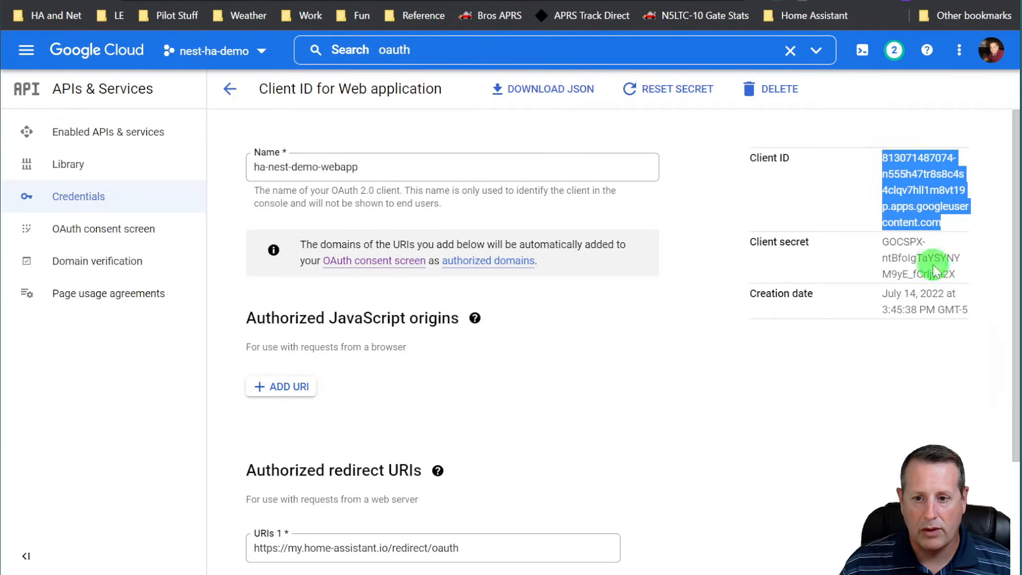
drag(960, 277, 879, 244)
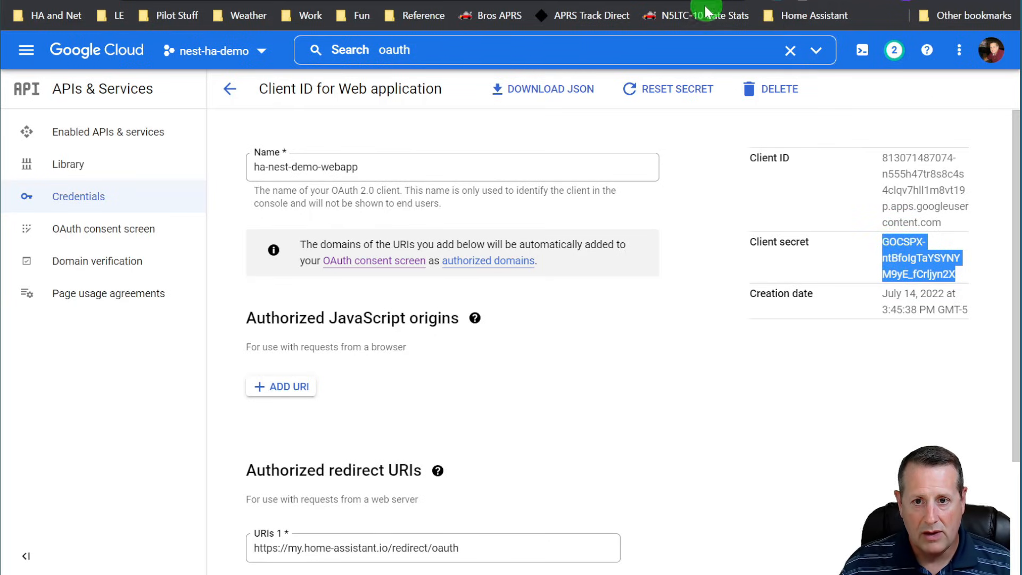
click(350, 8)
click(455, 428)
key(ctrl+v)
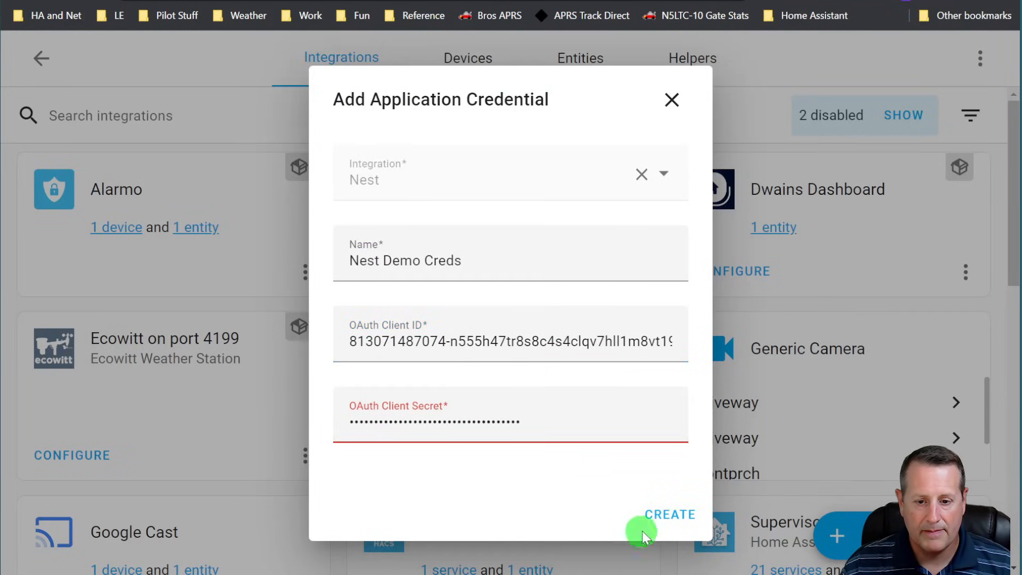
click(666, 519)
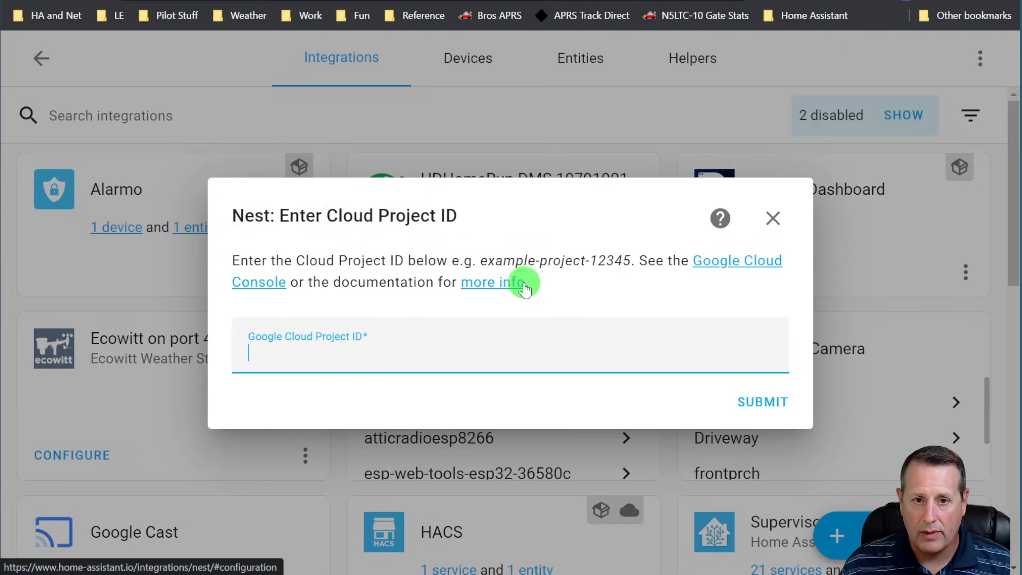
Step: Copy the nest-ha-demo project's ID, nest-ha-demo-356320, from Google Cloud's project list and submit it as the Nest integration's Cloud Project ID
key(ctrl+Tab)
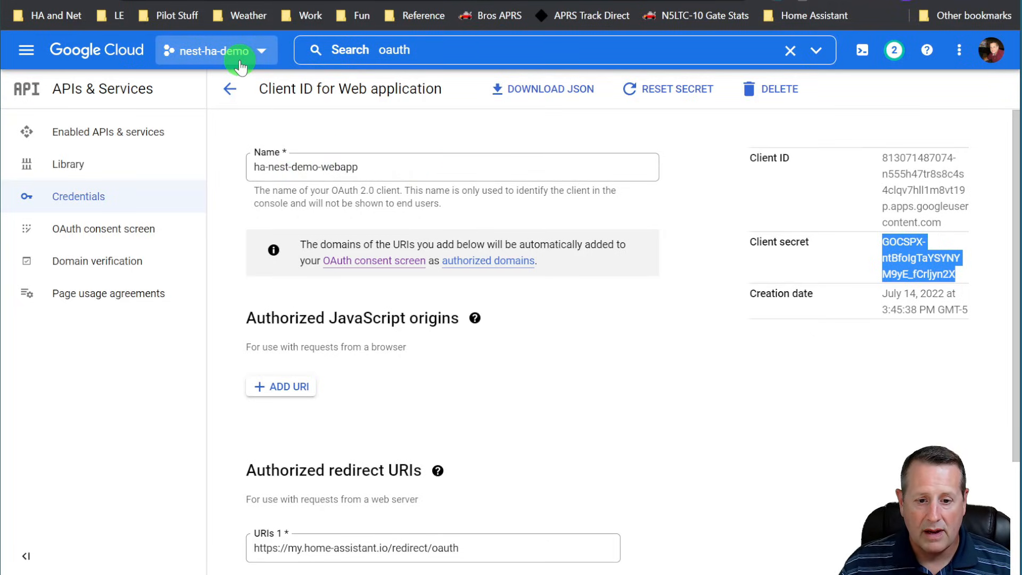
click(176, 0)
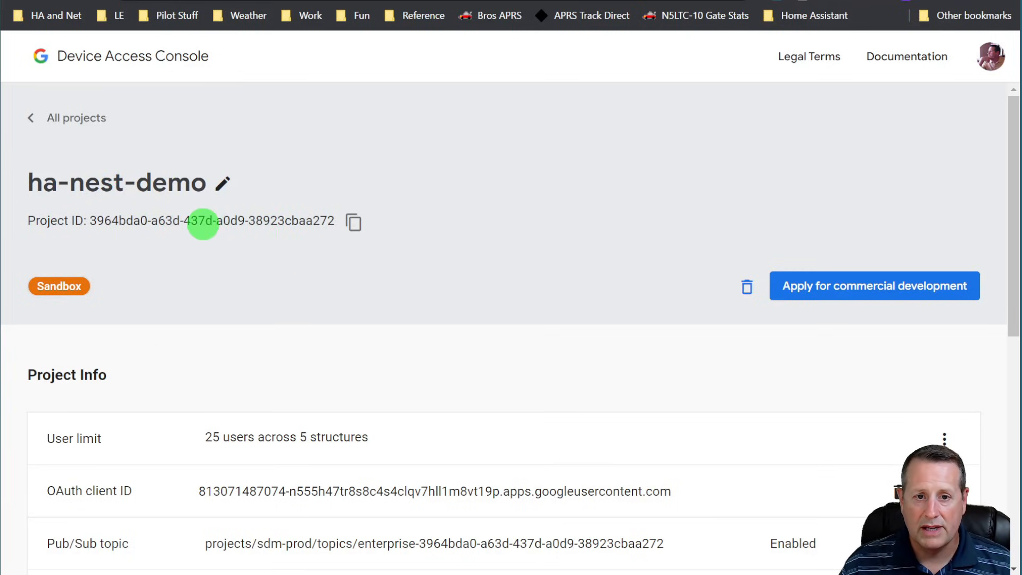
click(468, 0)
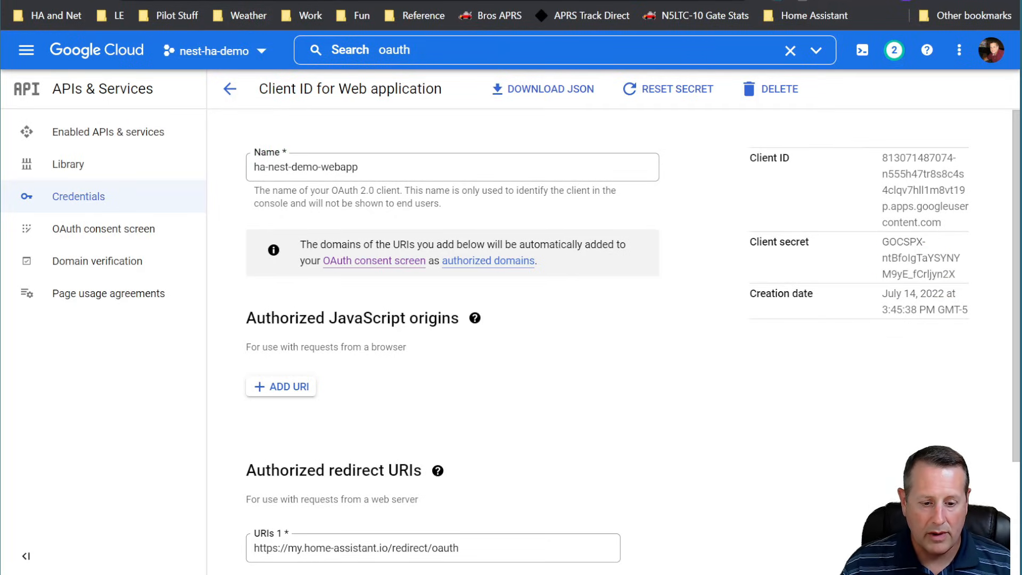
click(233, 59)
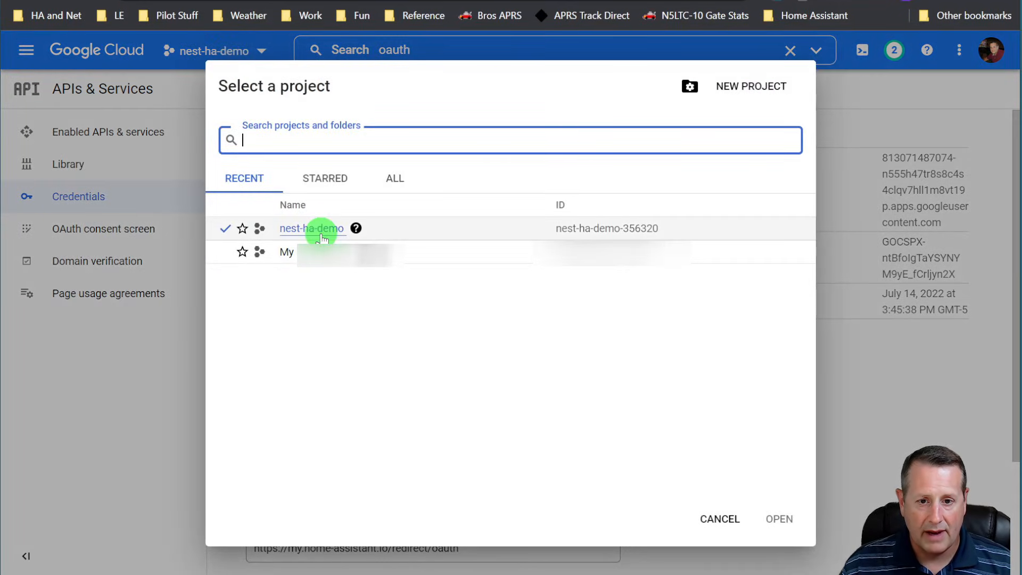
drag(555, 227, 665, 233)
key(ctrl+c)
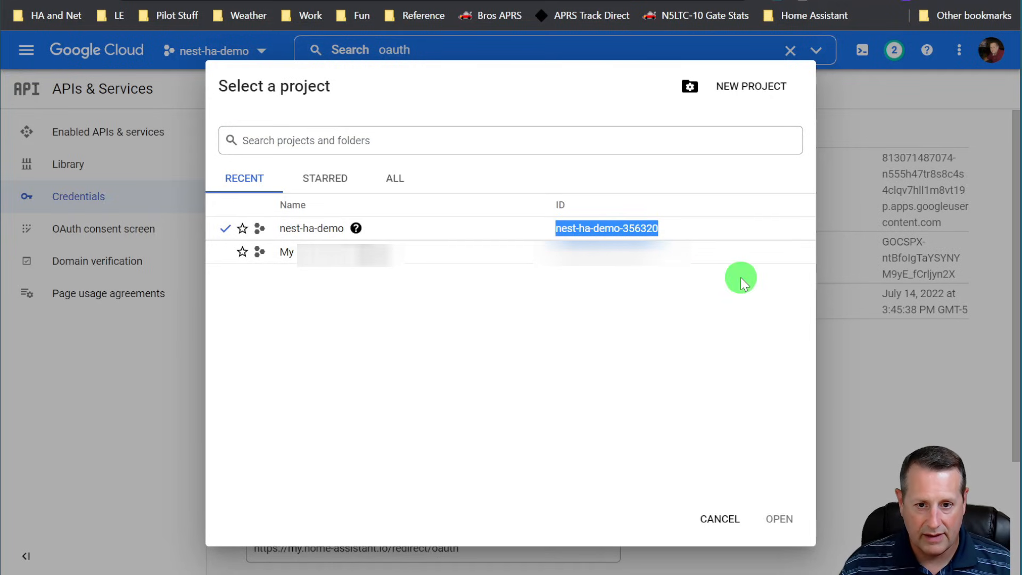
click(720, 519)
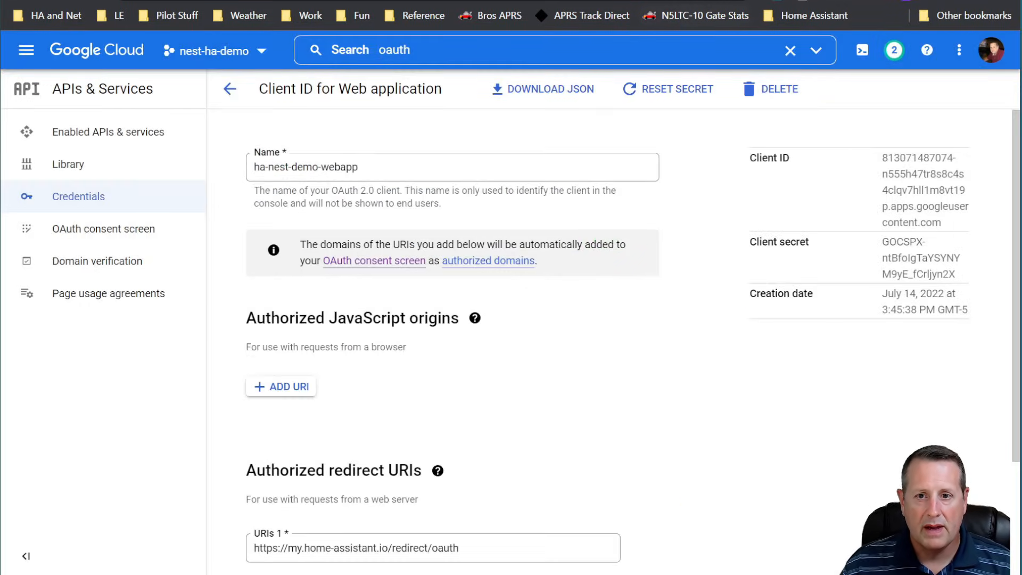
click(373, 1)
click(379, 362)
key(ctrl+v)
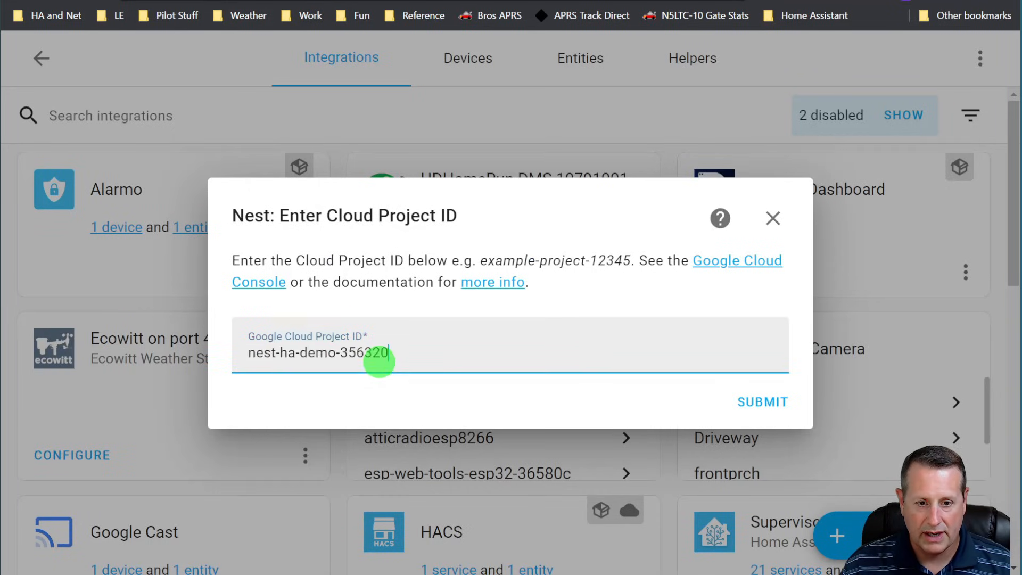
click(780, 405)
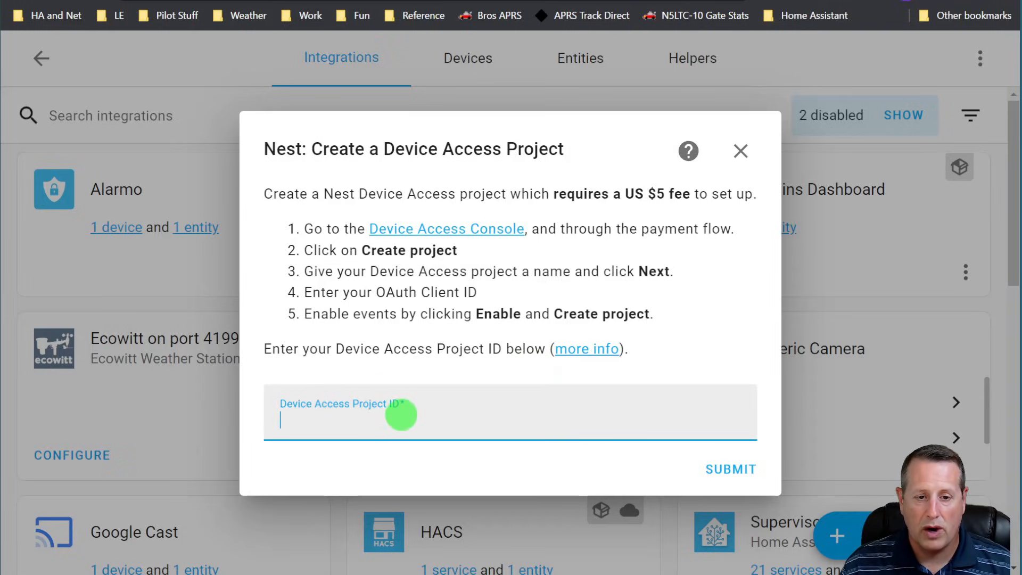
Step: Copy the ha-nest-demo project ID from Device Access Console and submit it as the Device Access Project ID in Home Assistant
key(ctrl+Tab)
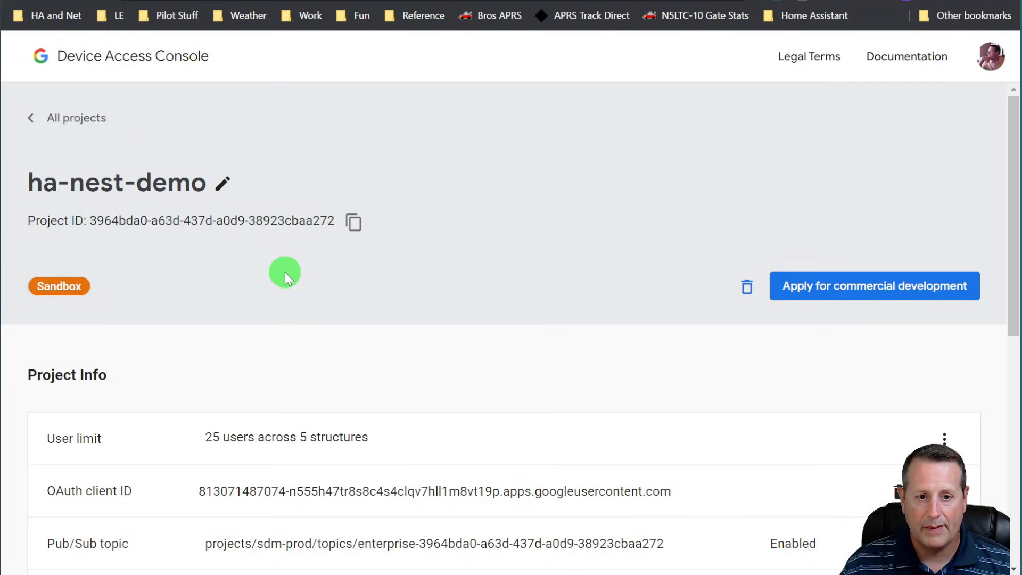
click(351, 221)
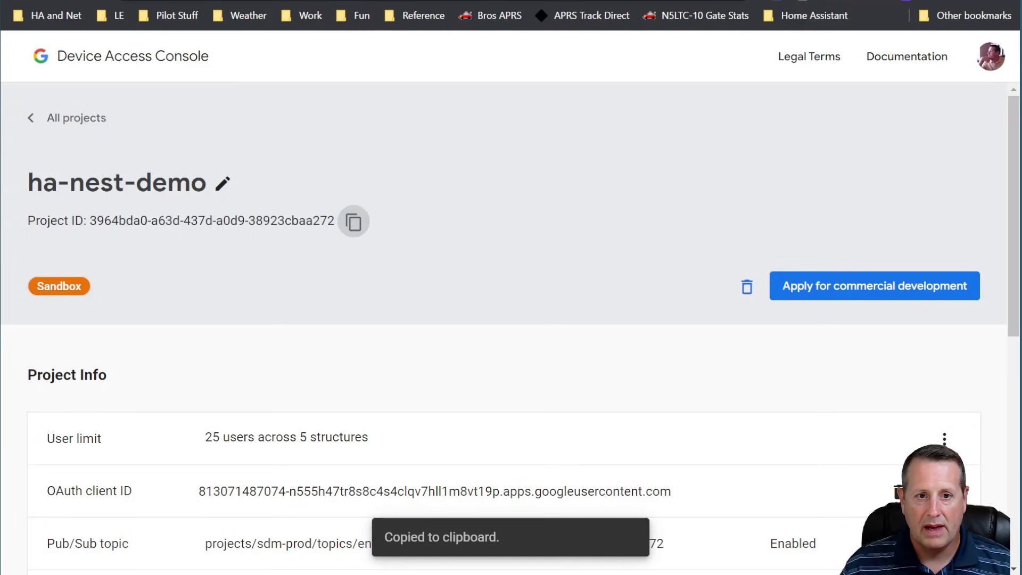
click(346, 1)
click(424, 418)
key(ctrl+v)
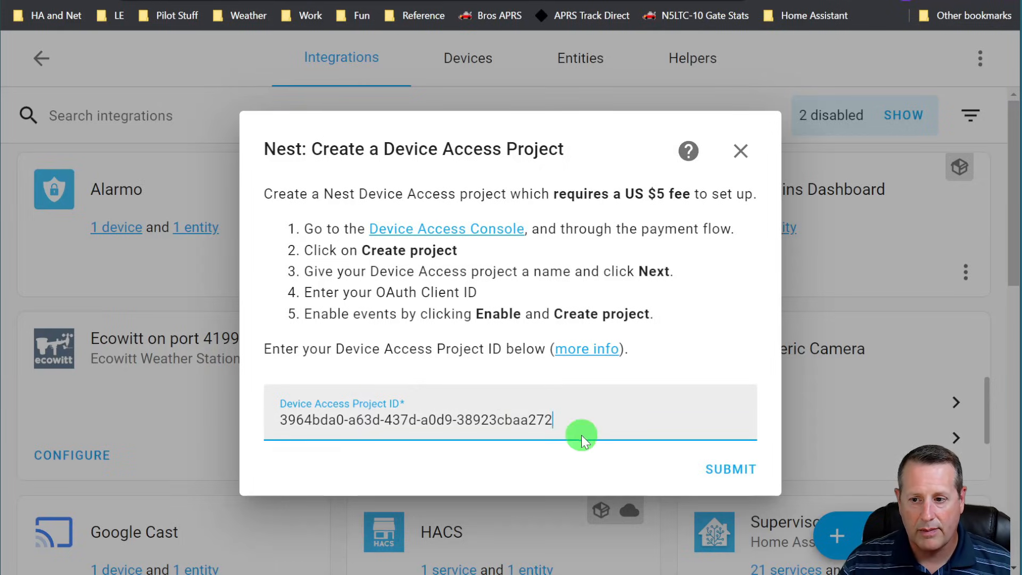
click(735, 477)
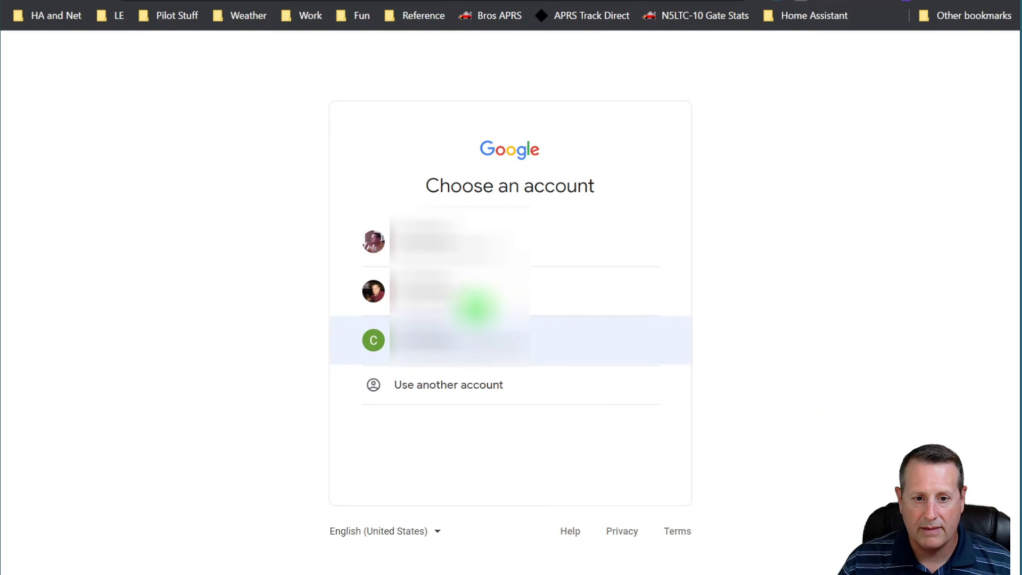
Step: Choose the developer Google account and accept the Google Nest permissions for home information and the Upstairs and Downstairs thermostats
click(452, 295)
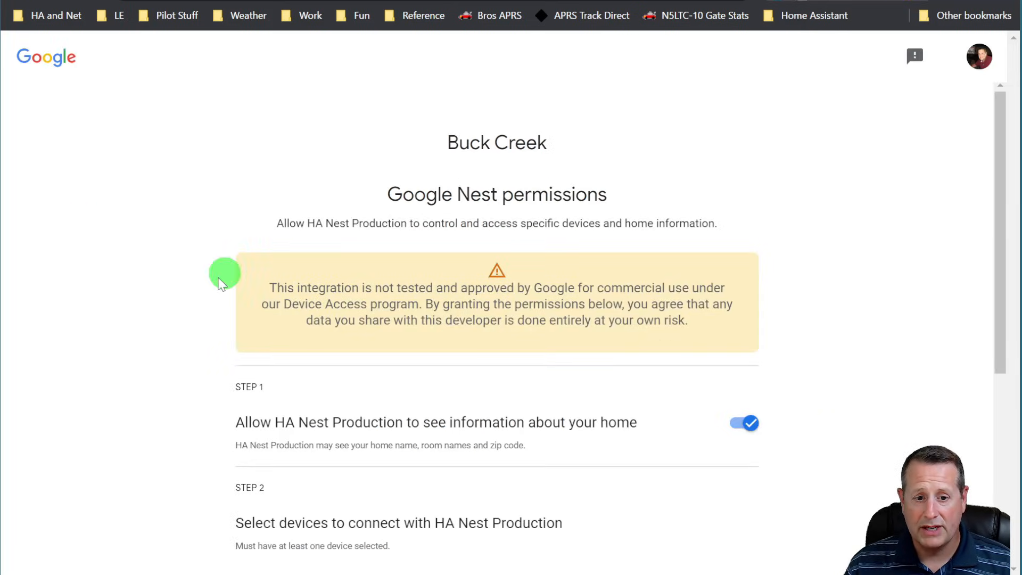
scroll(202, 288, down, 1)
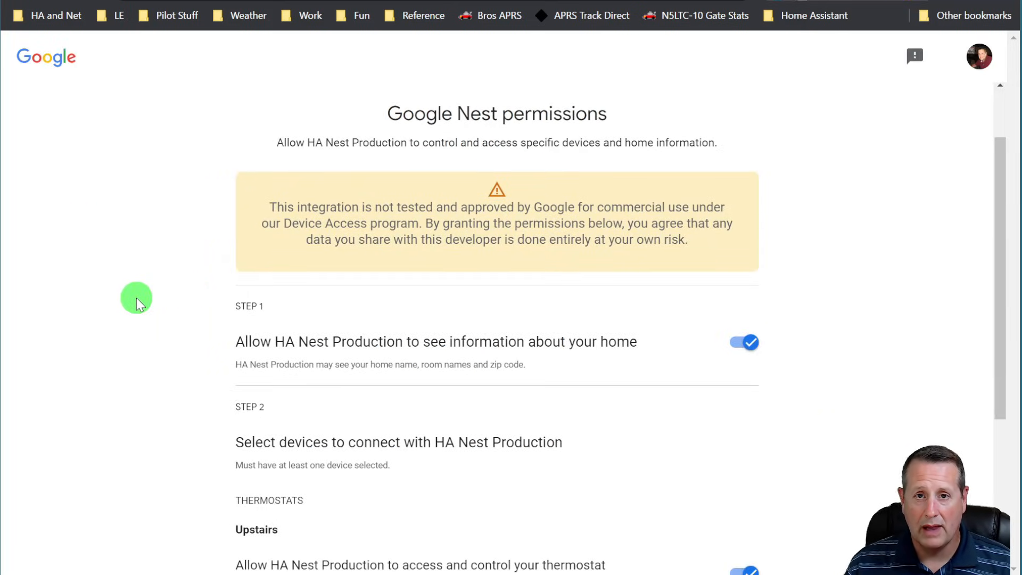
scroll(165, 309, down, 1)
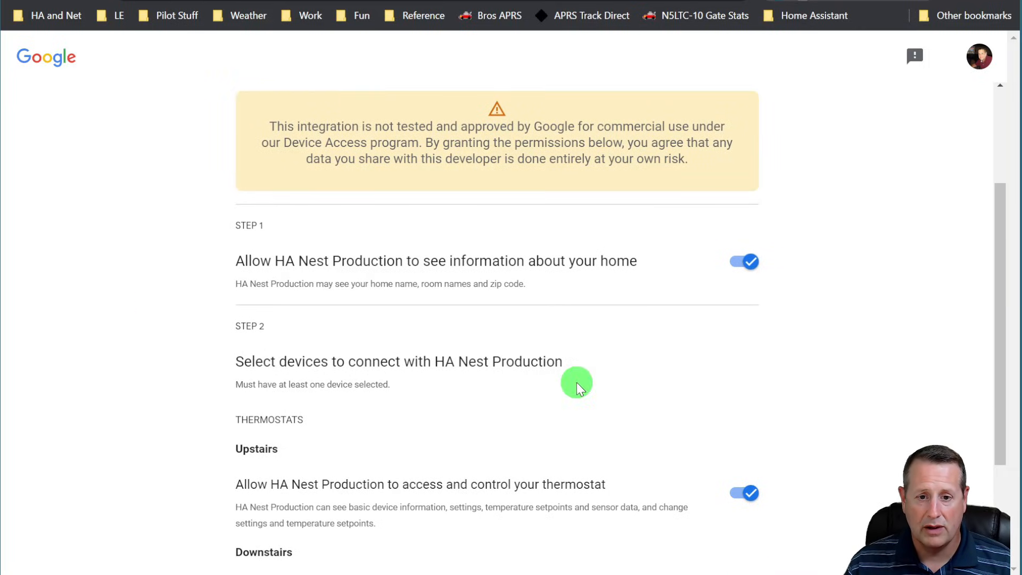
scroll(453, 301, down, 2)
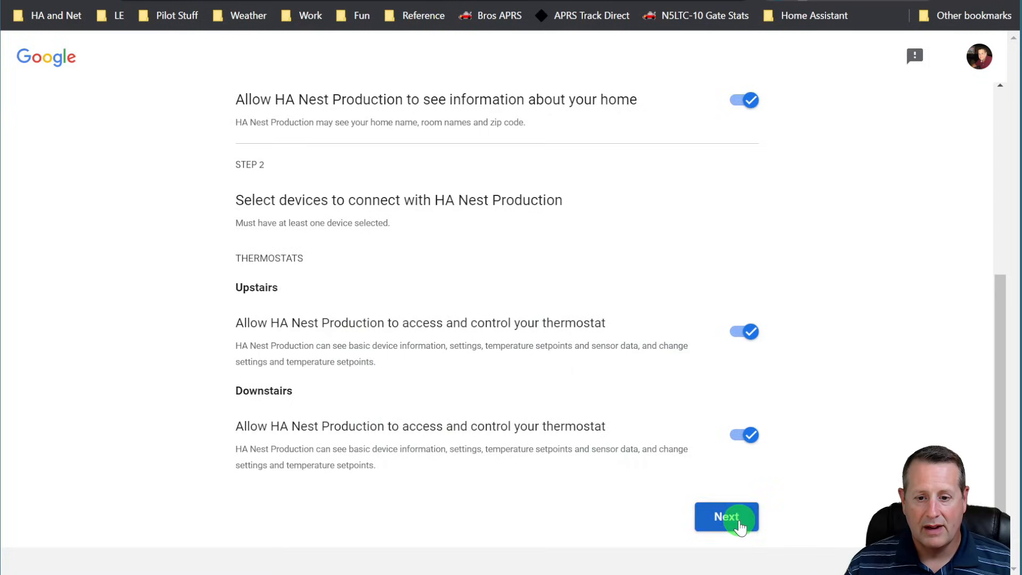
click(743, 521)
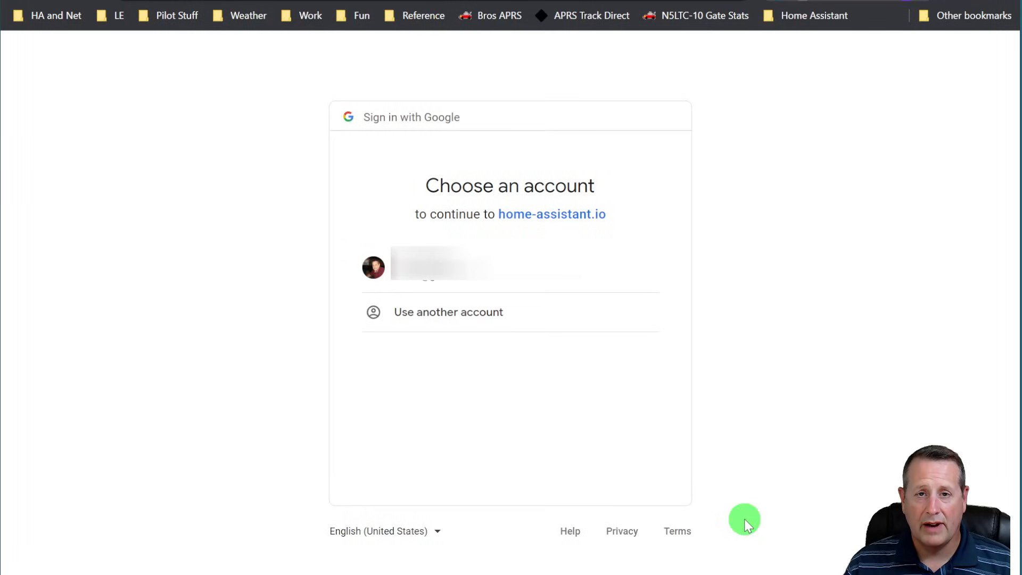
Step: Authorize the unverified home-assistant.io app for the same Google account and link the account to Home Assistant
click(441, 266)
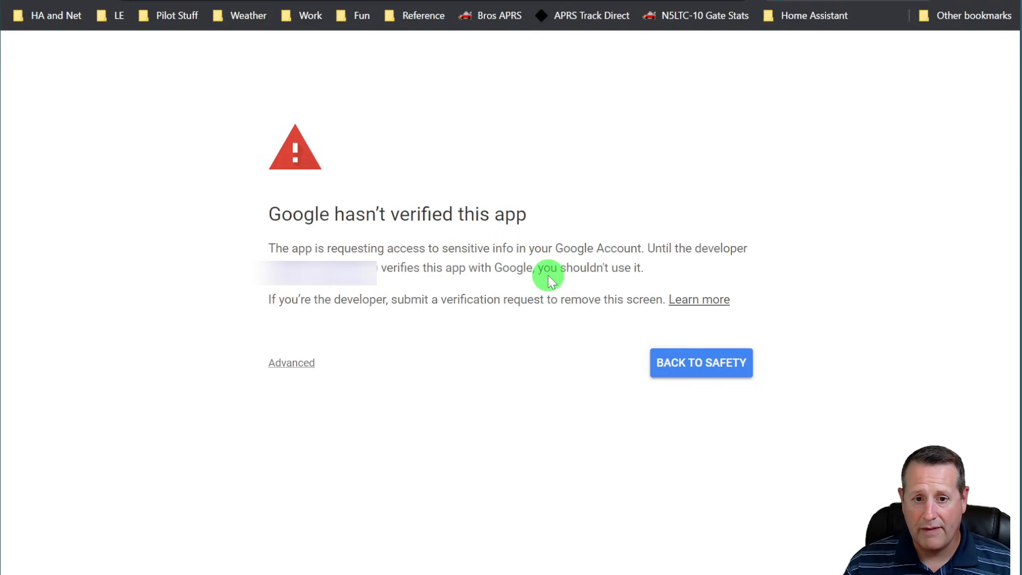
click(295, 365)
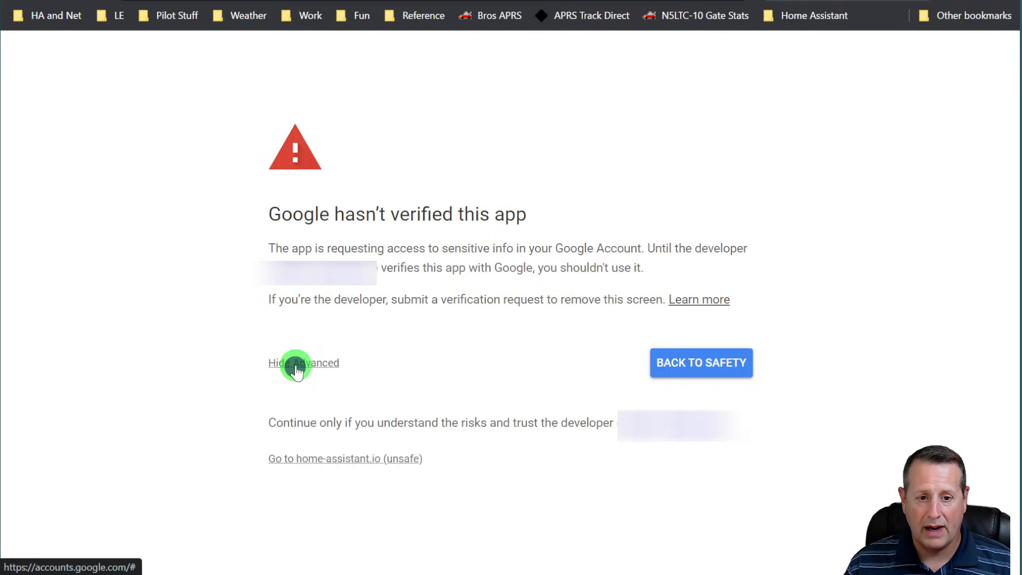
click(368, 459)
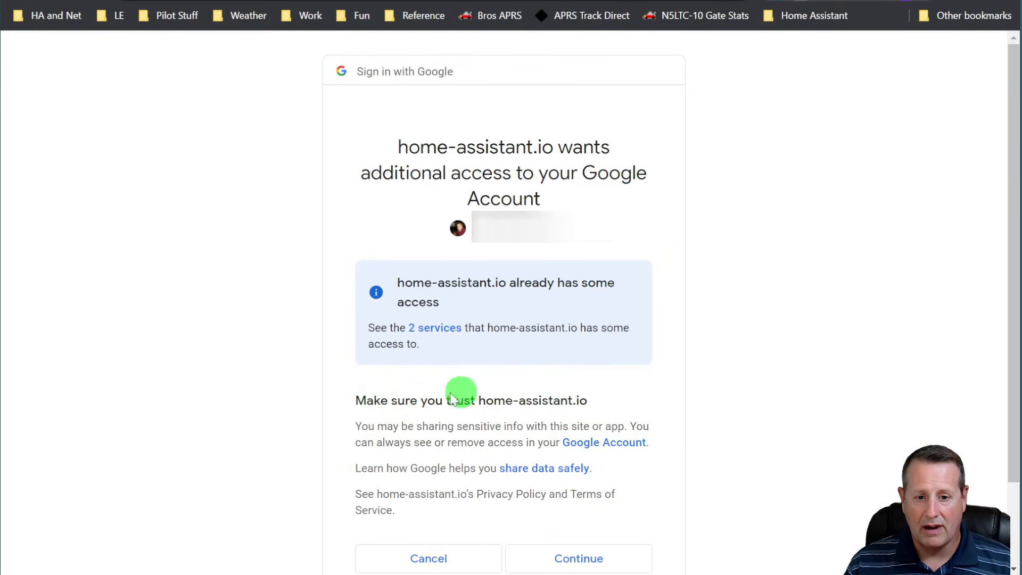
scroll(575, 563, down, 1)
click(575, 556)
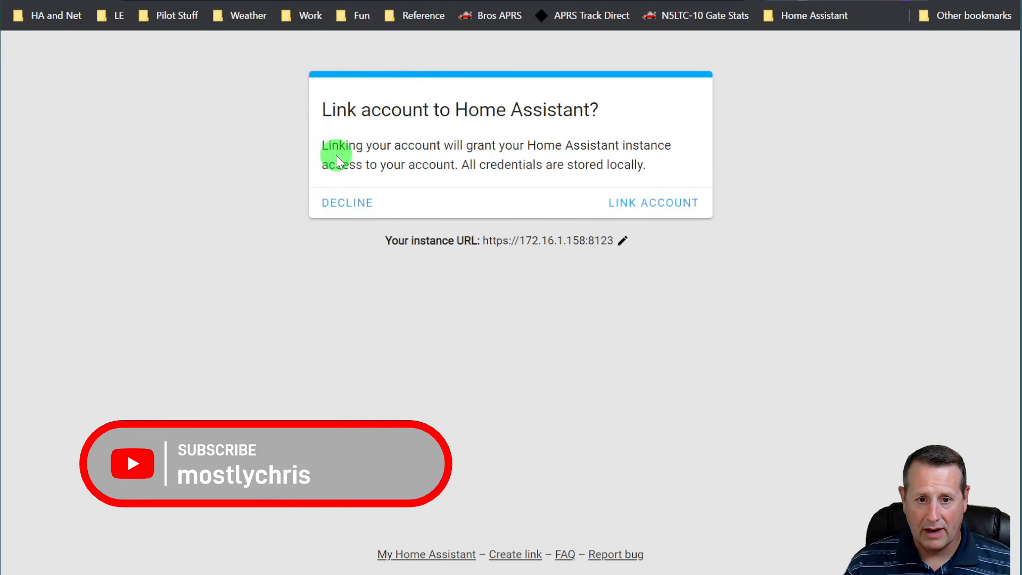
click(635, 205)
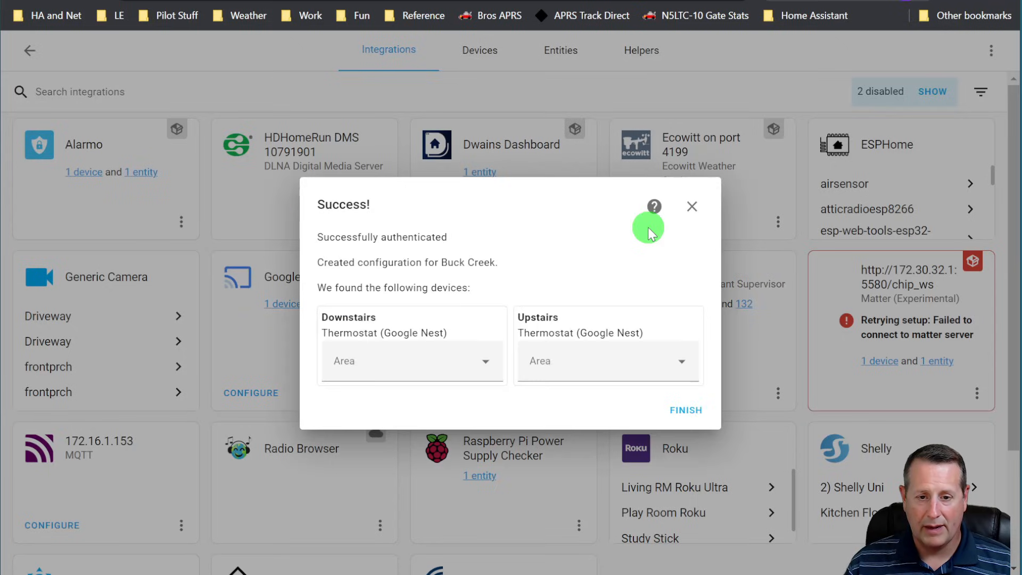
Step: Assign the thermostats to the Downstairs and Upstairs areas, finish the Nest setup, and locate the new Nest integration
click(484, 367)
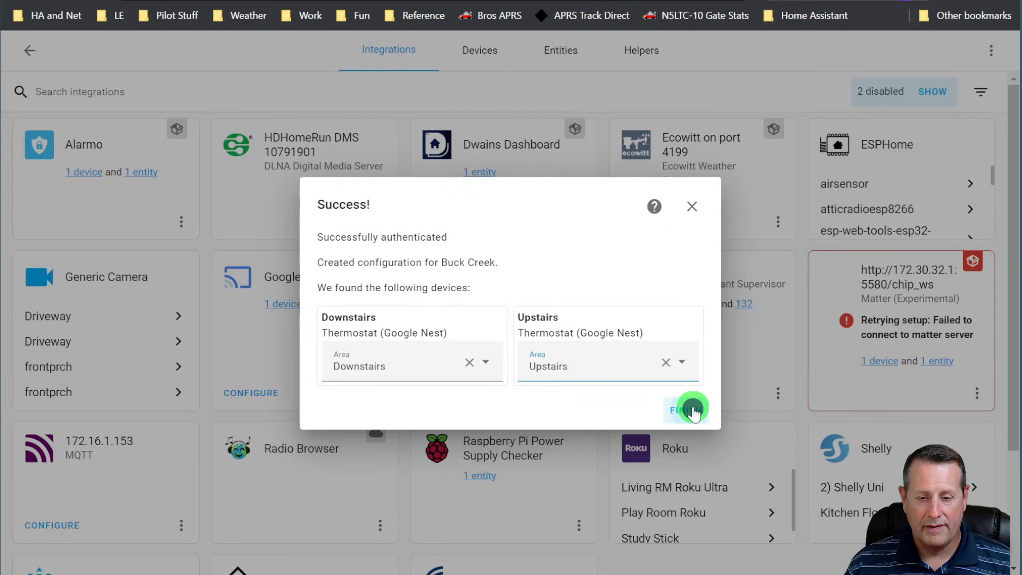
click(687, 410)
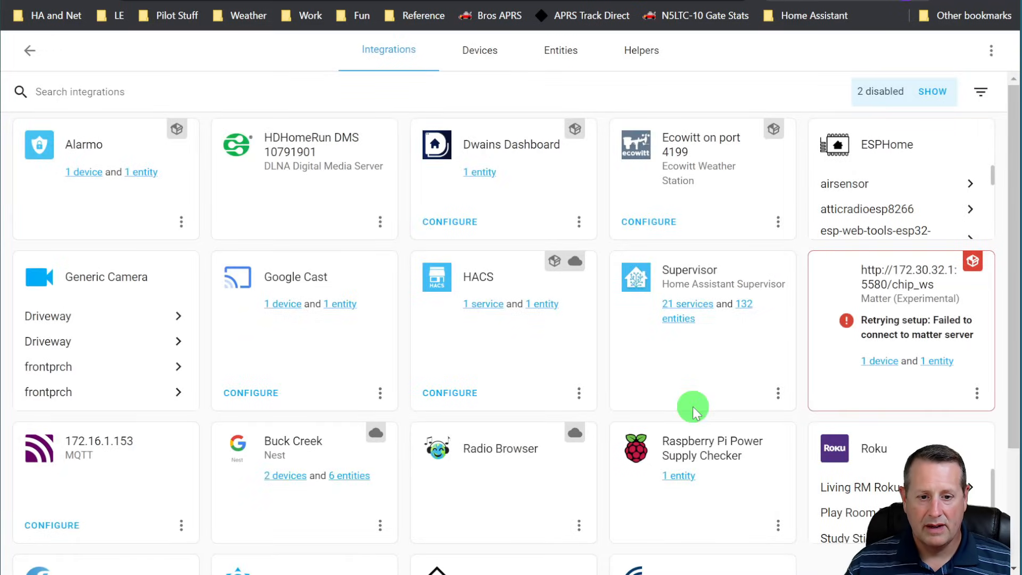
scroll(490, 313, down, 2)
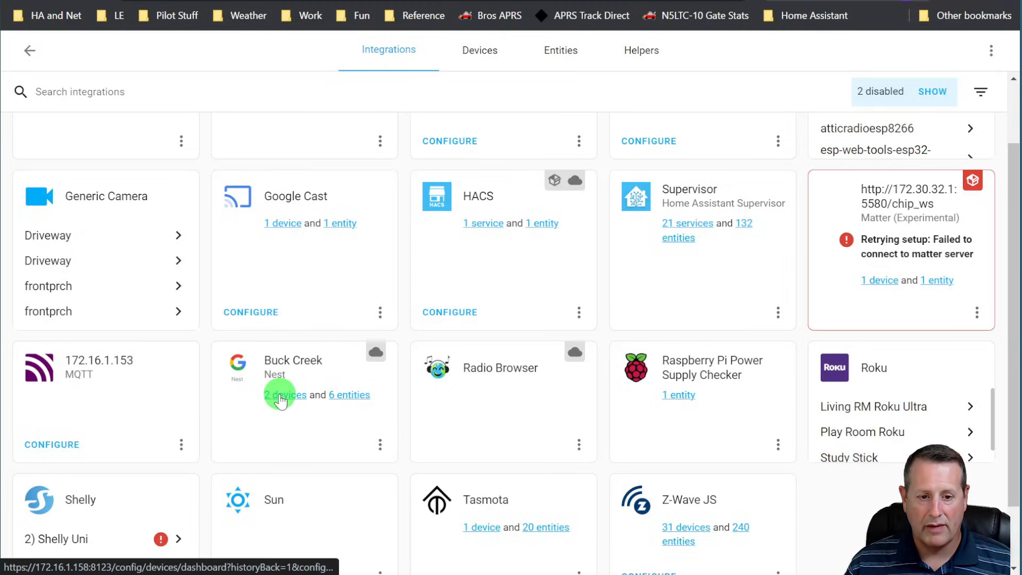
Step: Open the Downstairs Nest thermostat and add its suggested control card to the Home view of the Default dashboard
click(280, 396)
click(50, 171)
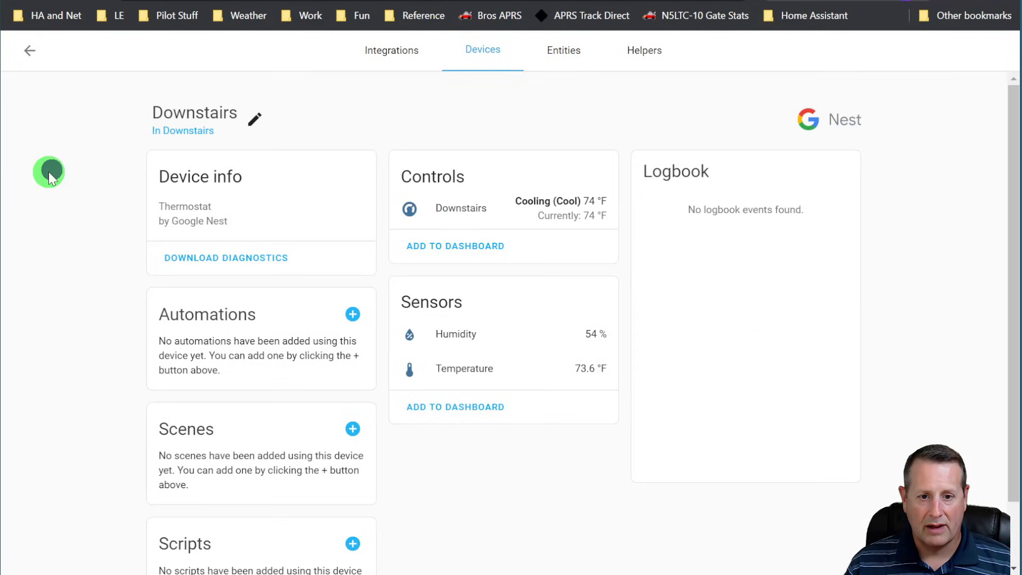
scroll(264, 408, down, 2)
scroll(472, 277, up, 2)
click(471, 246)
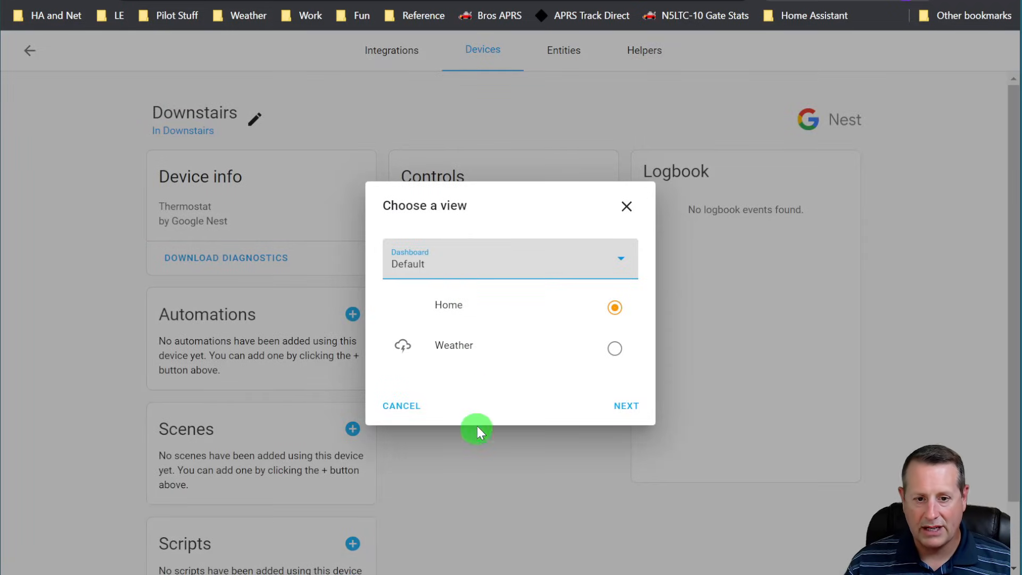
click(630, 407)
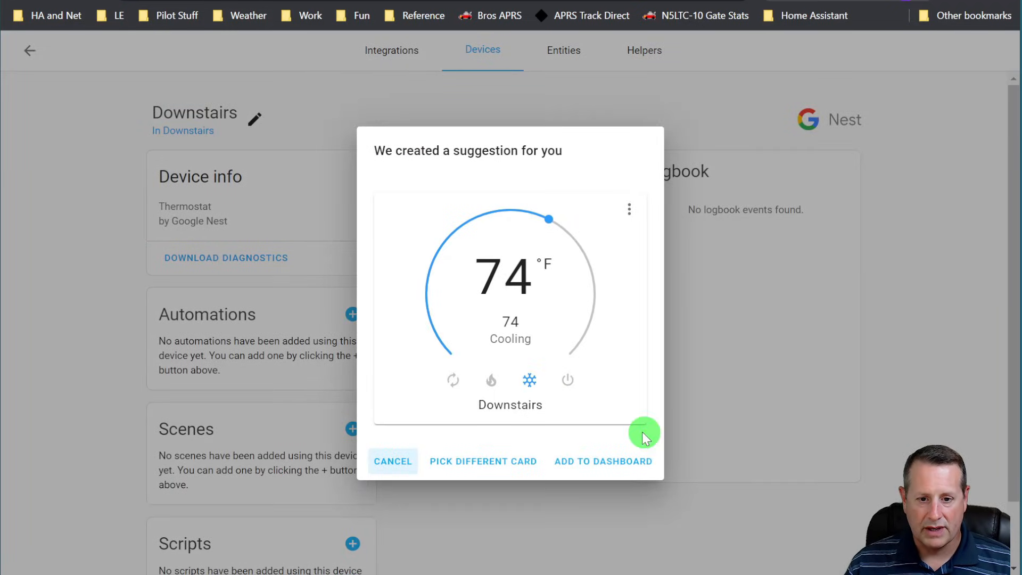
click(644, 459)
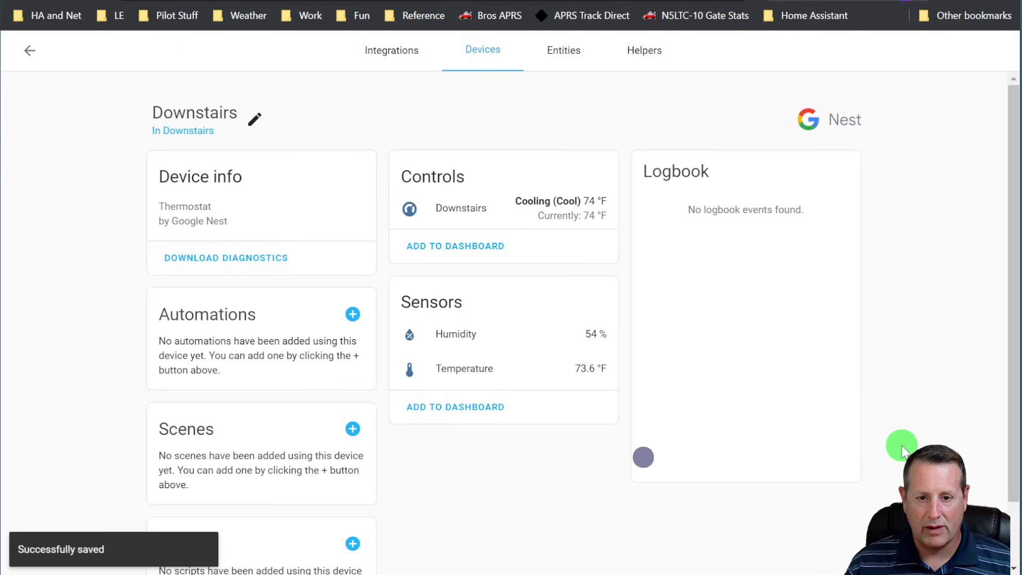
Step: Leave the device settings and open the Overview dashboard to view the added thermostat card
click(38, 54)
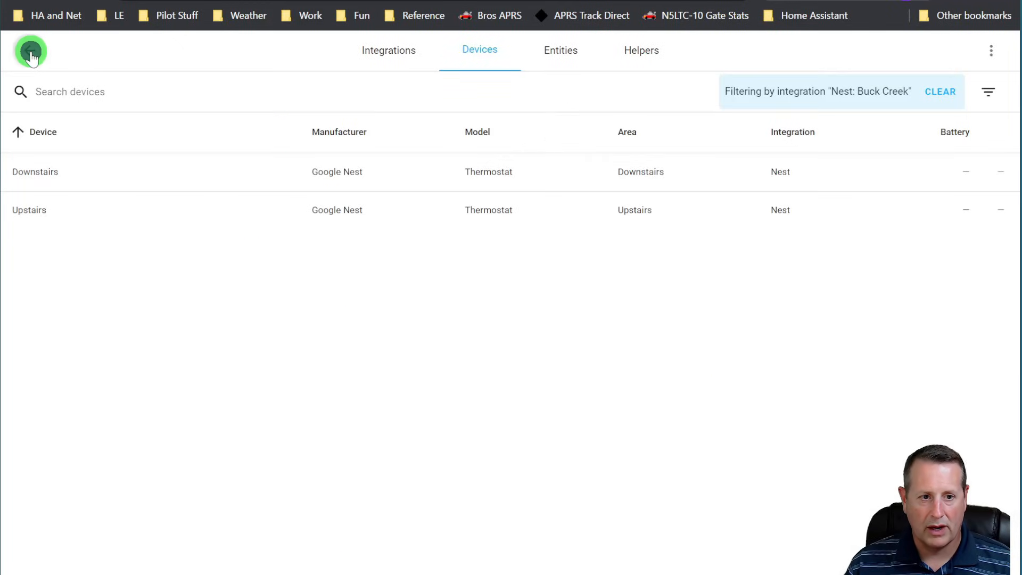
click(31, 53)
click(31, 51)
click(32, 50)
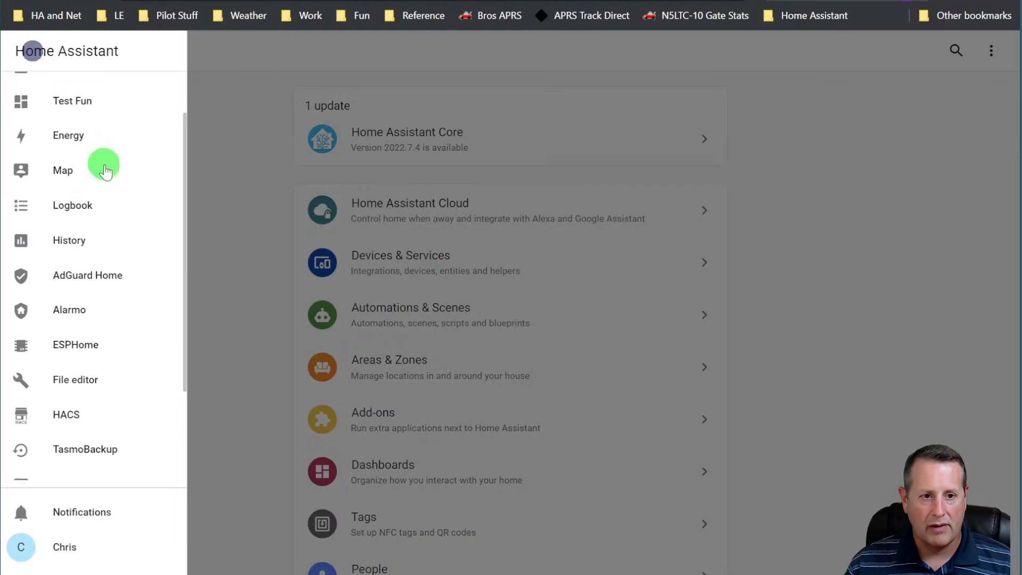
scroll(84, 87, up, 2)
scroll(80, 74, down, 4)
scroll(62, 183, up, 4)
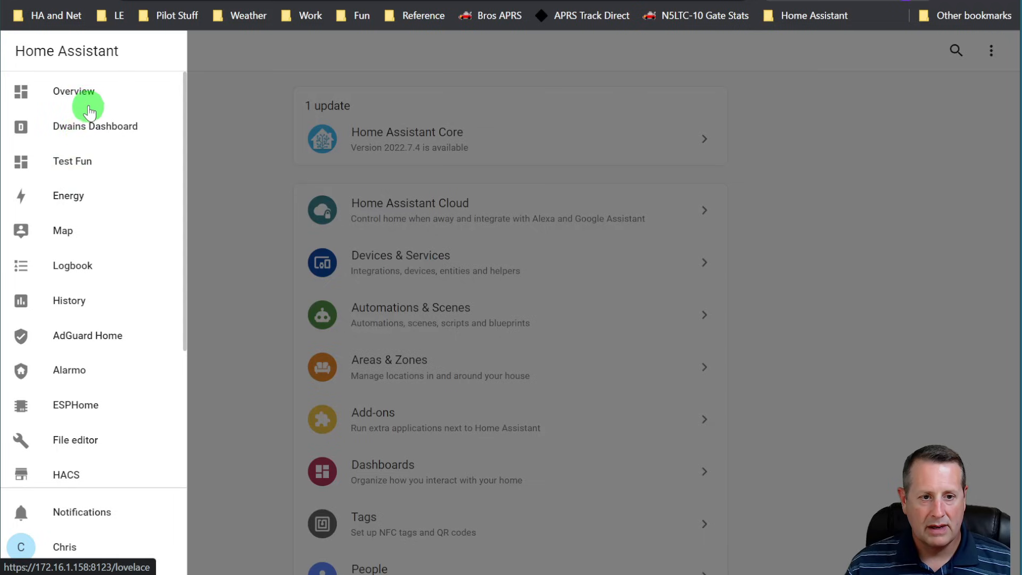
click(88, 93)
scroll(375, 320, down, 2)
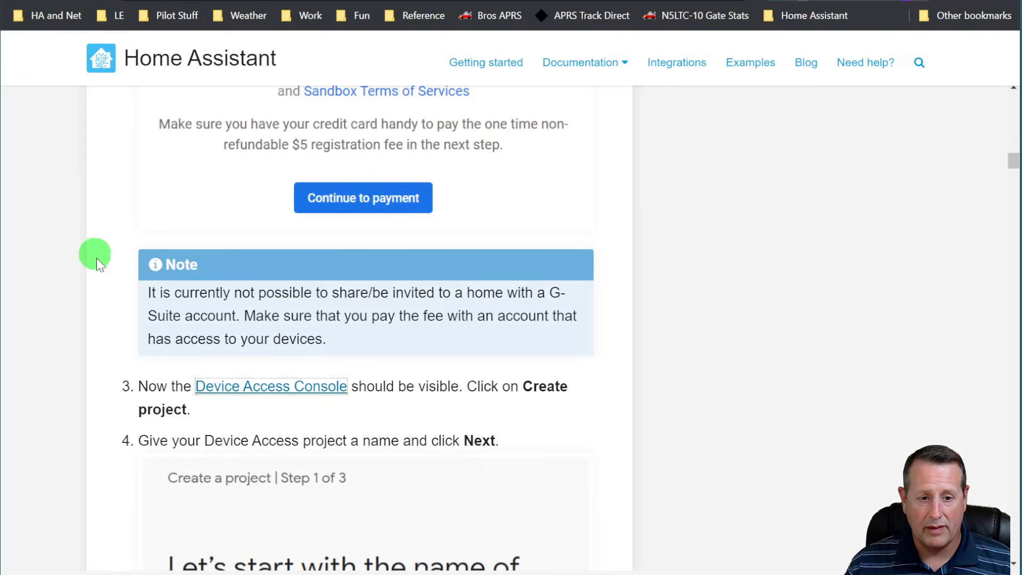
Step: Switch to the Nest integration documentation and review the Device Access project, Nest permissions and Google account authorization instructions
scroll(75, 312, up, 2)
scroll(72, 311, down, 5)
scroll(72, 311, down, 15)
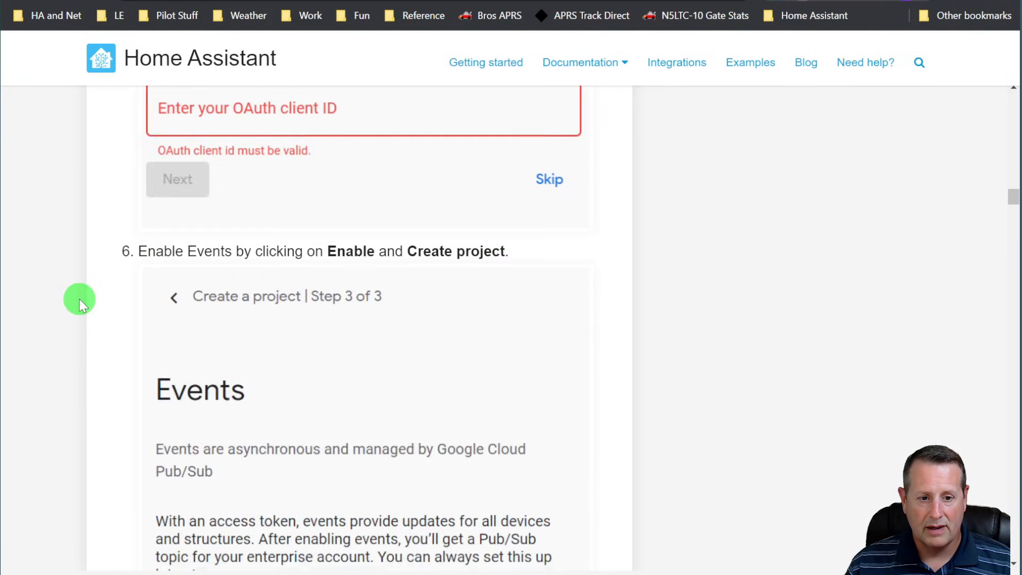
scroll(75, 296, up, 3)
scroll(75, 292, down, 15)
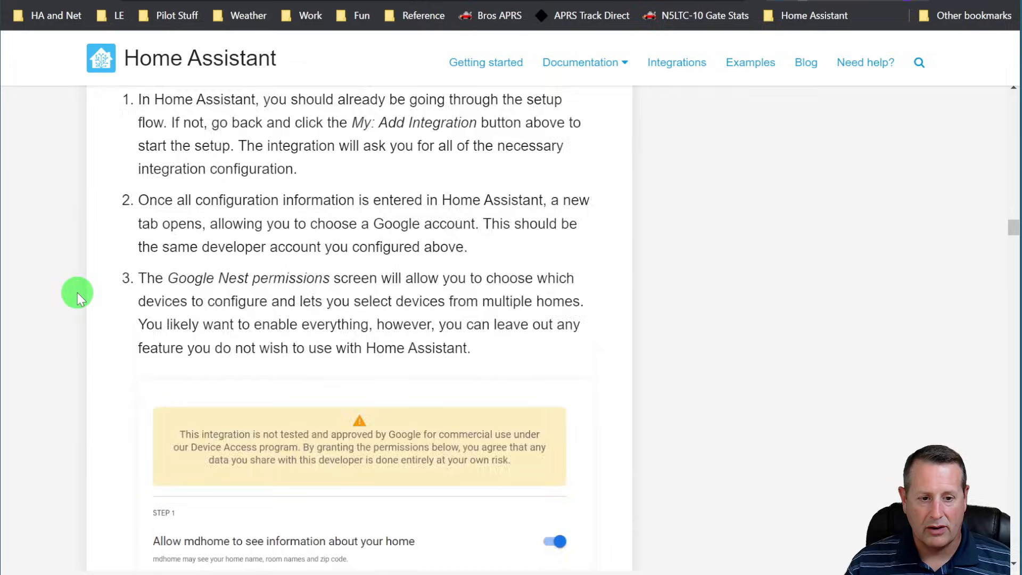
scroll(243, 344, down, 8)
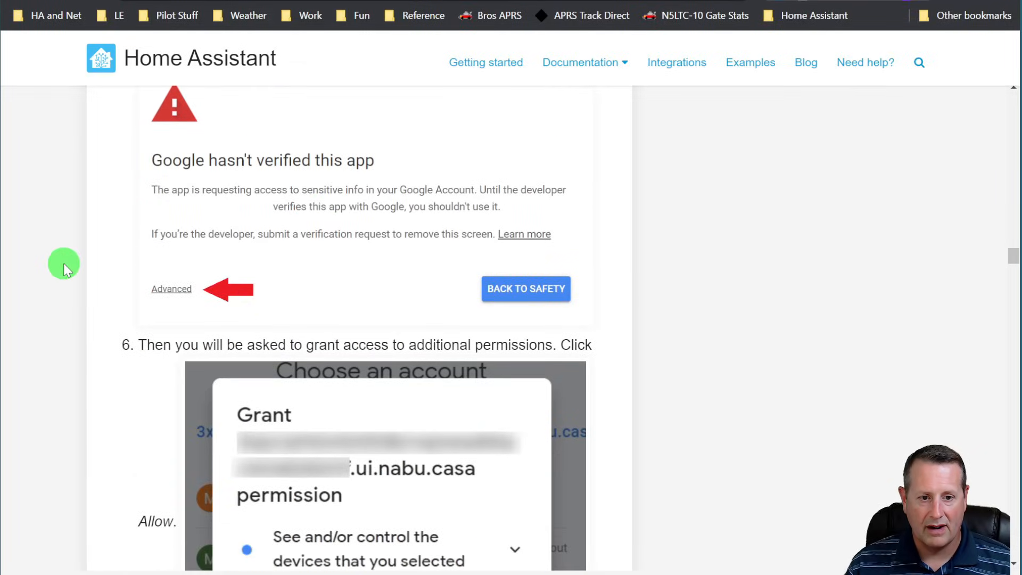
scroll(85, 315, down, 18)
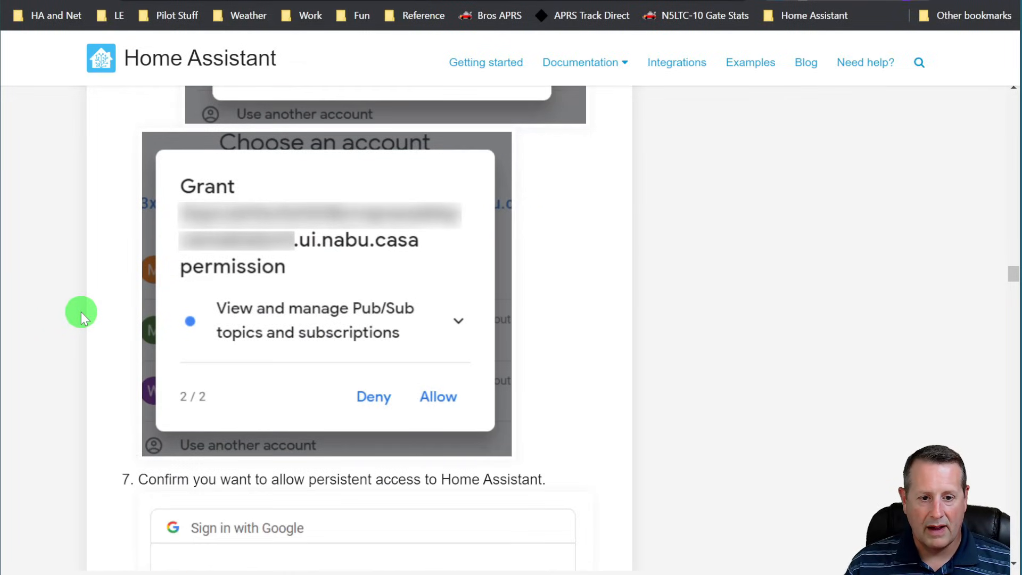
scroll(81, 312, down, 15)
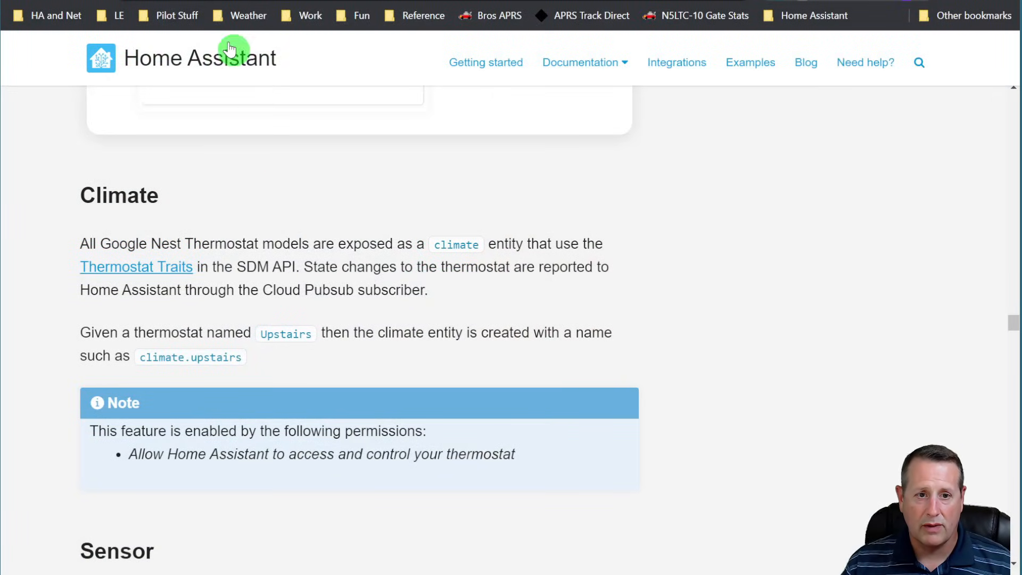
Step: Examine the Nest documentation's Climate, Sensor and Media Attachments sections for the supported device features
scroll(646, 234, down, 20)
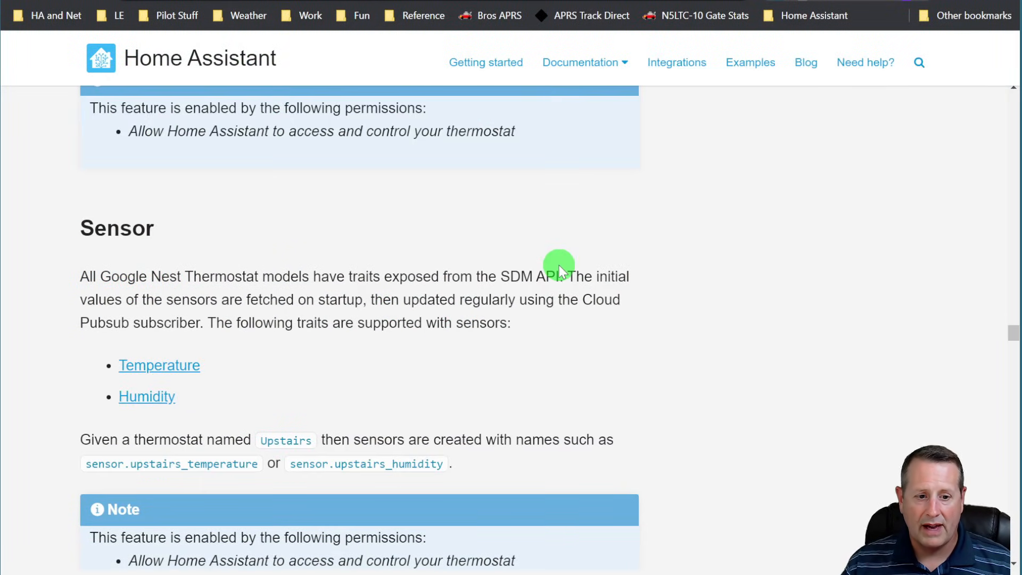
scroll(347, 276, down, 15)
scroll(350, 277, up, 5)
scroll(350, 276, down, 15)
scroll(350, 276, down, 15)
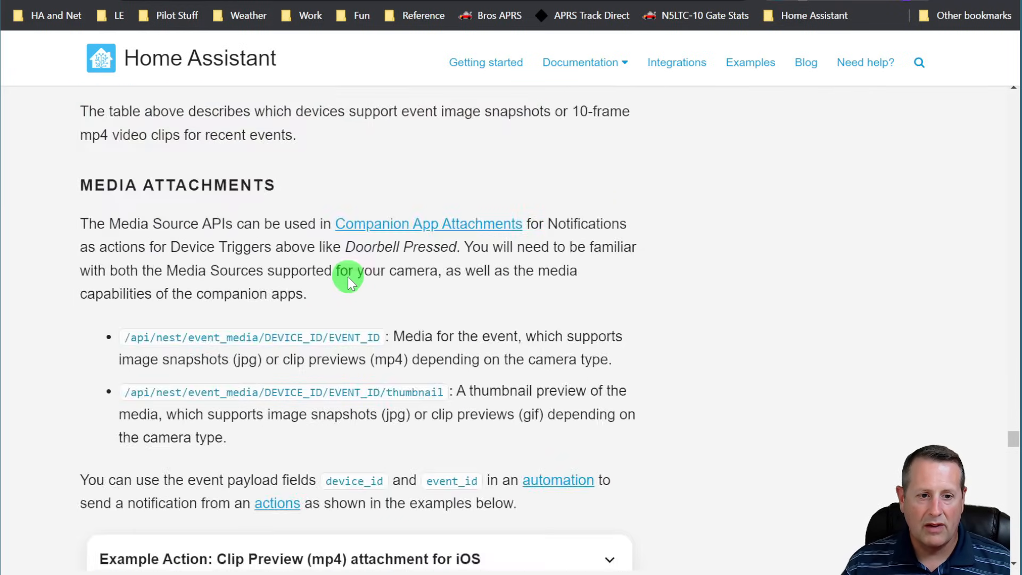
Step: Read the Nest documentation's Troubleshooting section on OAuth errors, reauthentication, missing devices and subscriber problems
scroll(349, 283, down, 6)
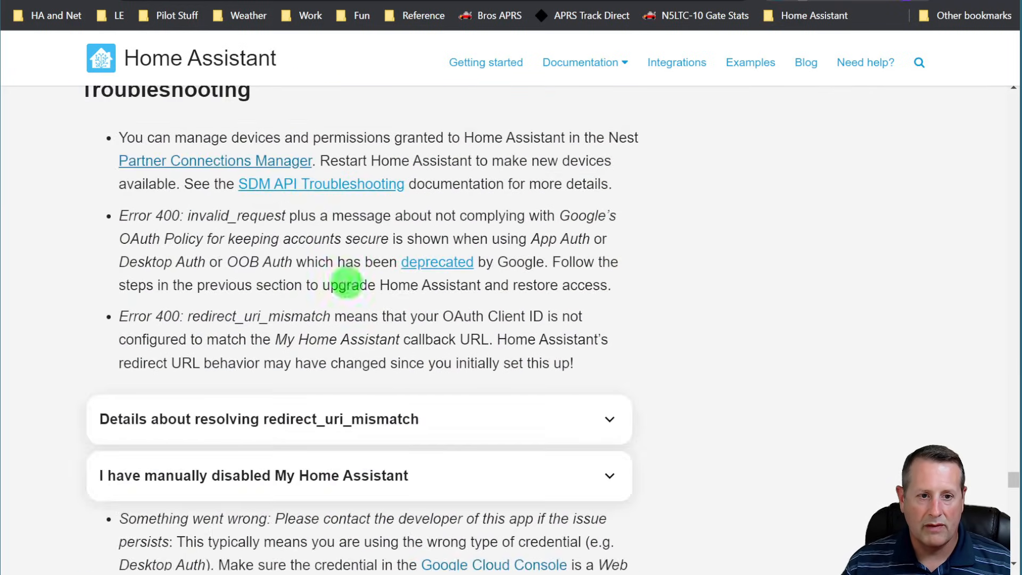
scroll(154, 296, up, 3)
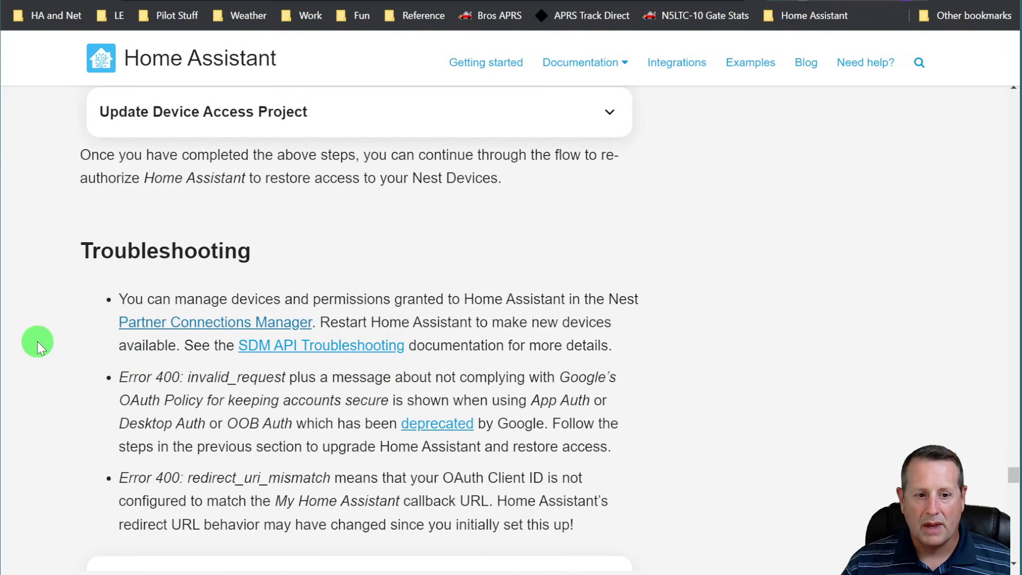
scroll(54, 344, down, 2)
scroll(68, 345, down, 2)
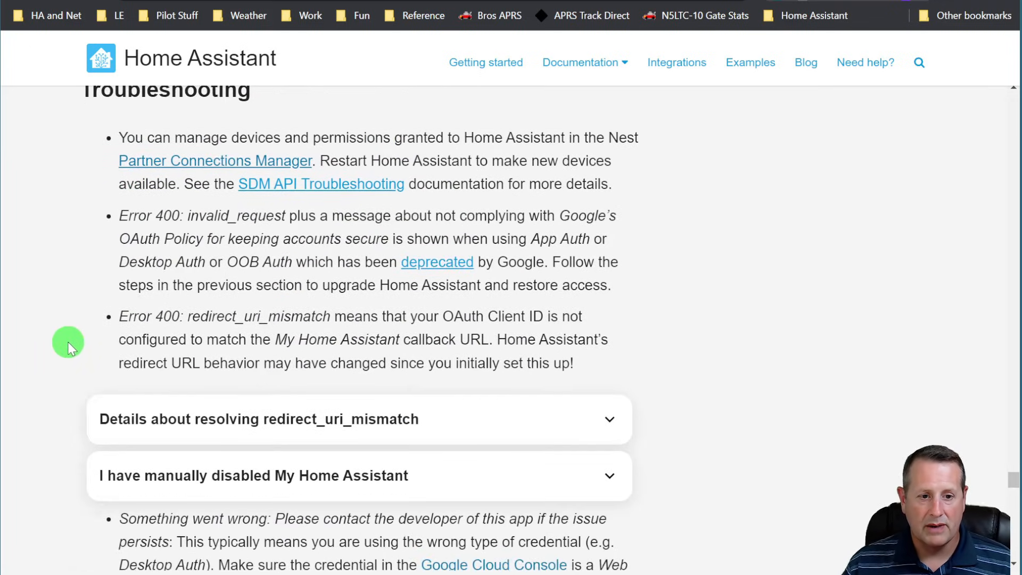
scroll(57, 349, down, 3)
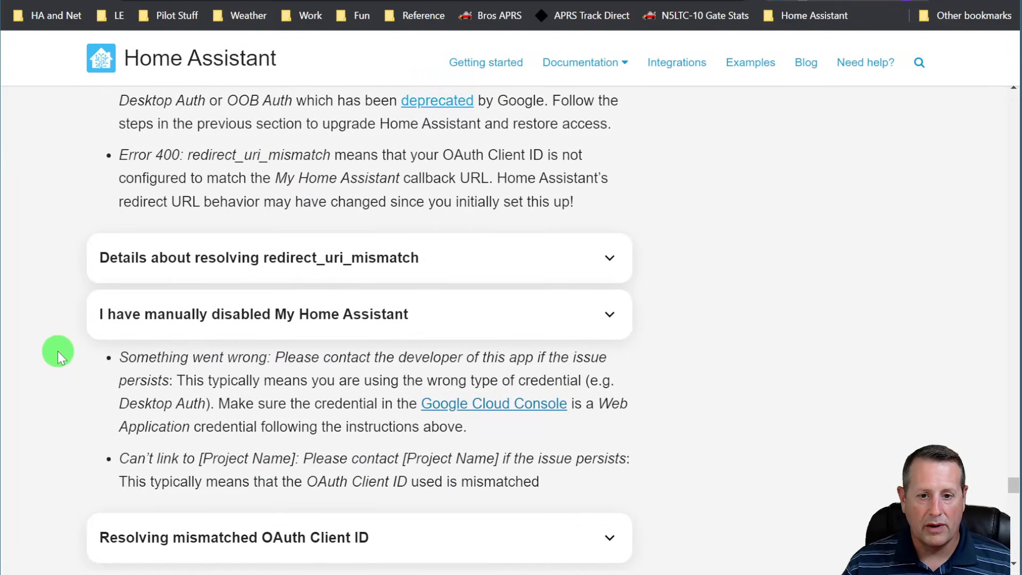
click(157, 274)
scroll(96, 291, down, 3)
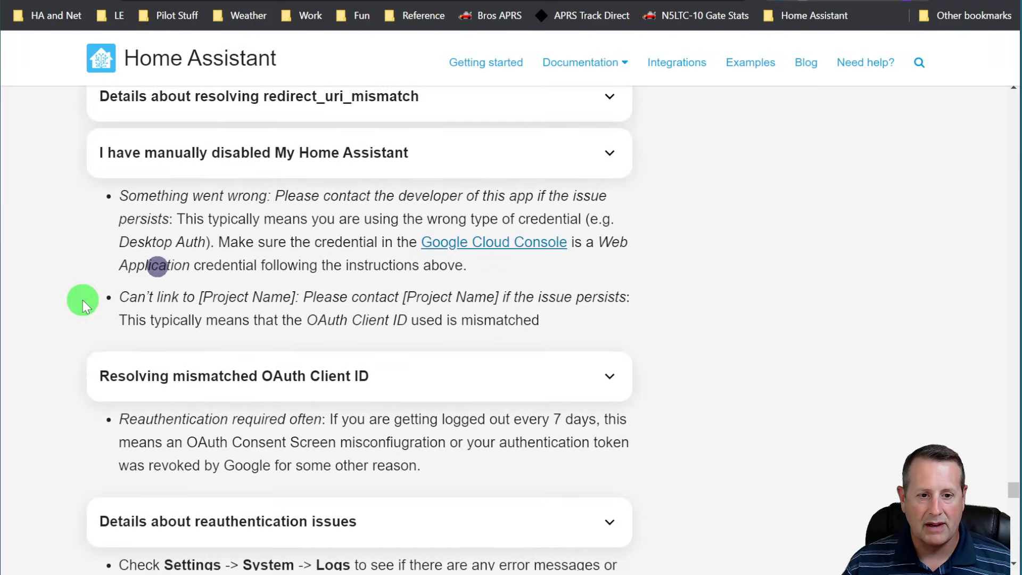
click(203, 168)
click(202, 168)
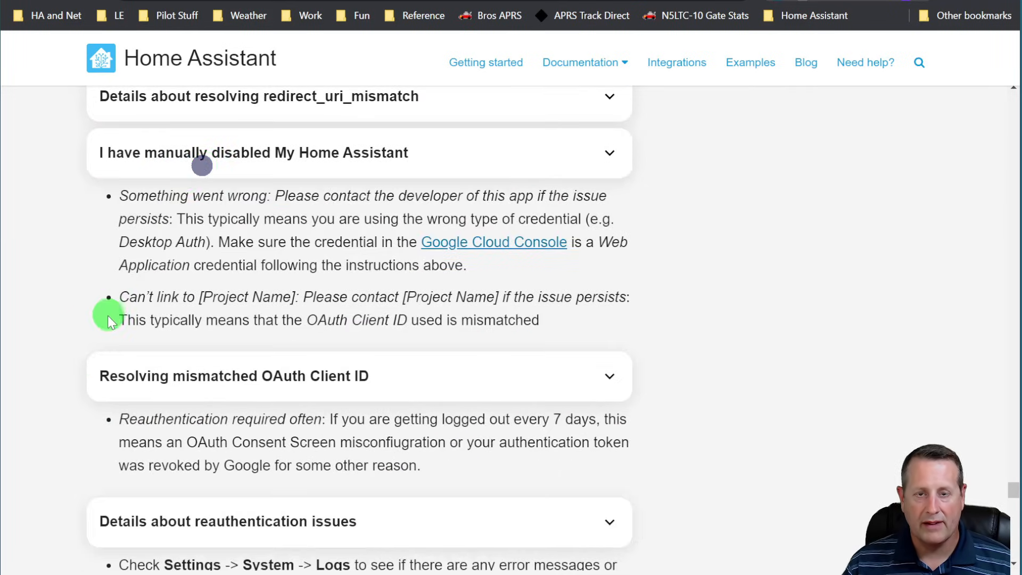
scroll(104, 314, down, 3)
scroll(292, 346, down, 3)
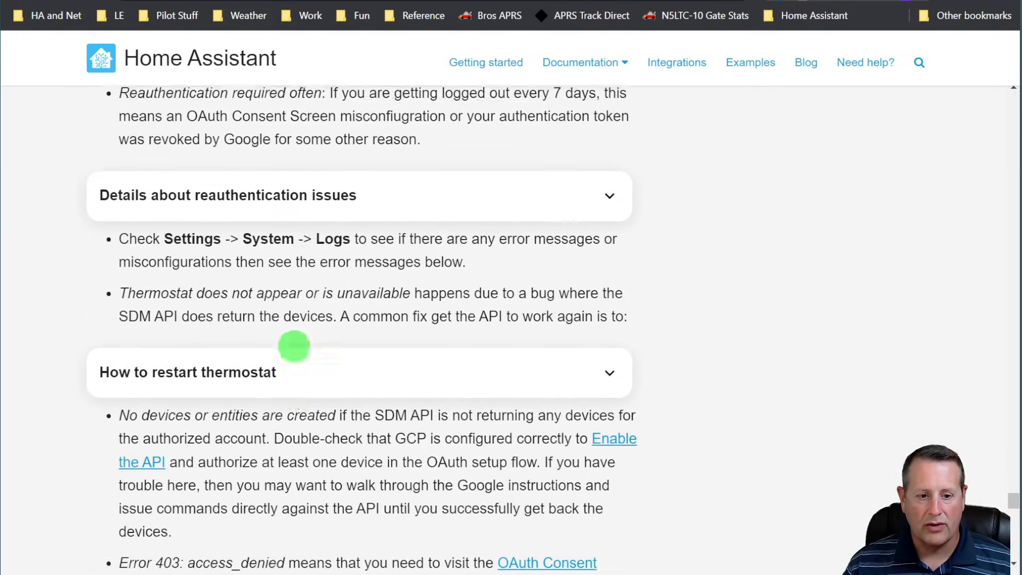
scroll(416, 369, down, 3)
scroll(609, 365, down, 3)
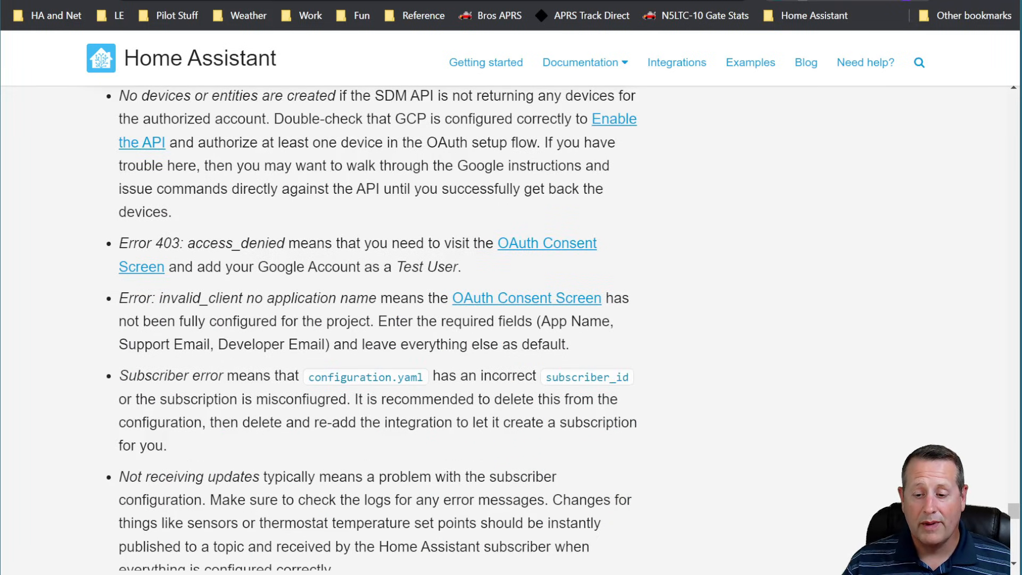